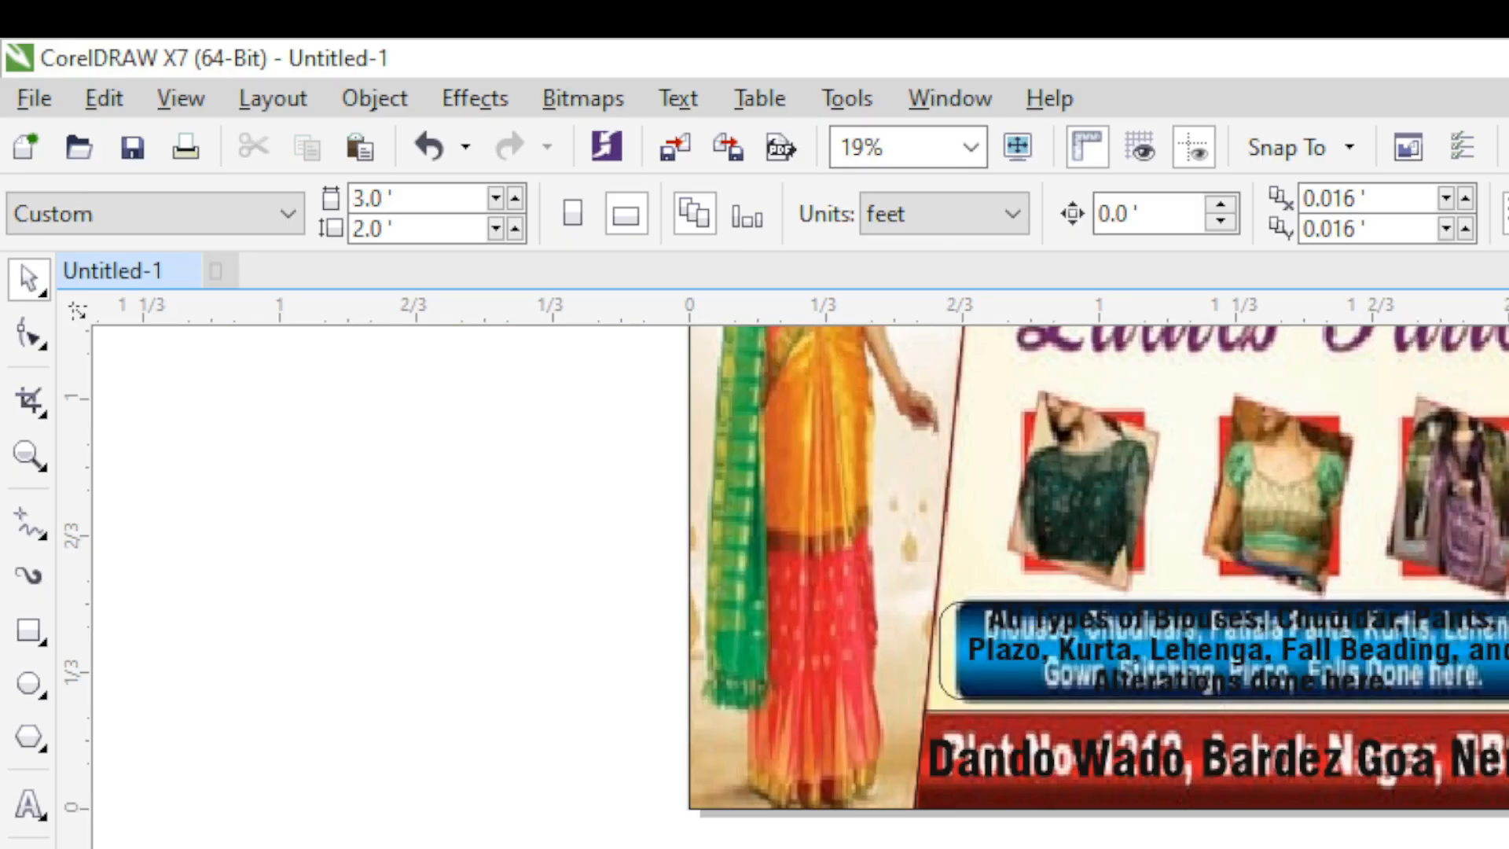
- Fill the rounded services banner with an elliptical dark blue gradient with a cyan centre, and put its text in front in white
{"action": "scroll", "coordinate": [1501, 677], "scroll_direction": "up", "scroll_amount": 1}
{"action": "left_click", "coordinate": [984, 622]}
{"action": "left_click", "coordinate": [375, 621], "text": "shift"}
{"action": "left_click", "coordinate": [984, 622], "text": "shift"}
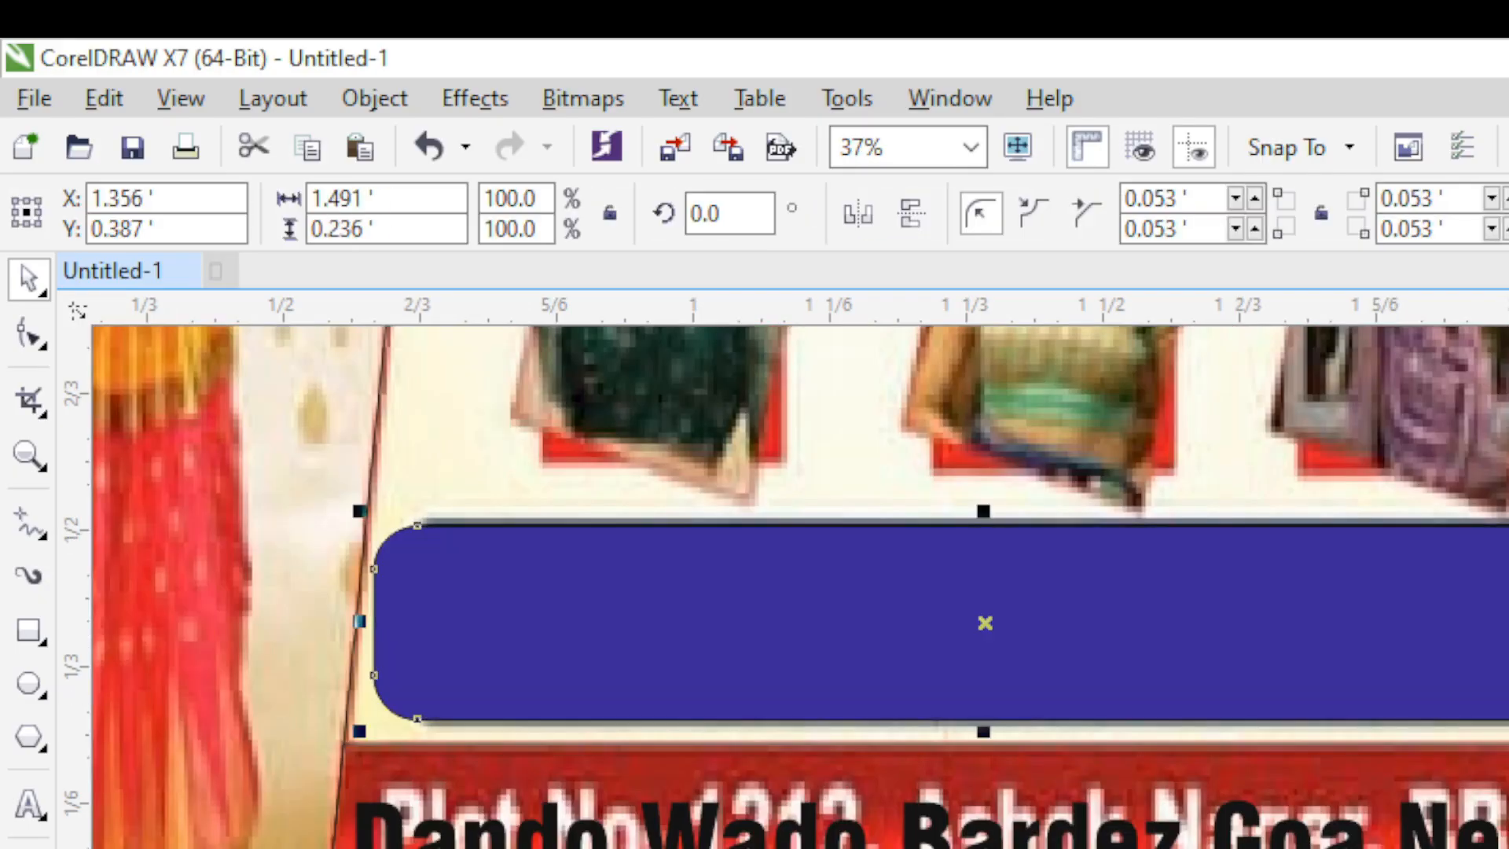
{"action": "key", "text": "g"}
{"action": "left_click", "coordinate": [132, 213]}
{"action": "left_click", "coordinate": [528, 213]}
{"action": "left_click", "coordinate": [984, 621]}
{"action": "left_click", "coordinate": [916, 680]}
{"action": "left_click", "coordinate": [995, 762]}
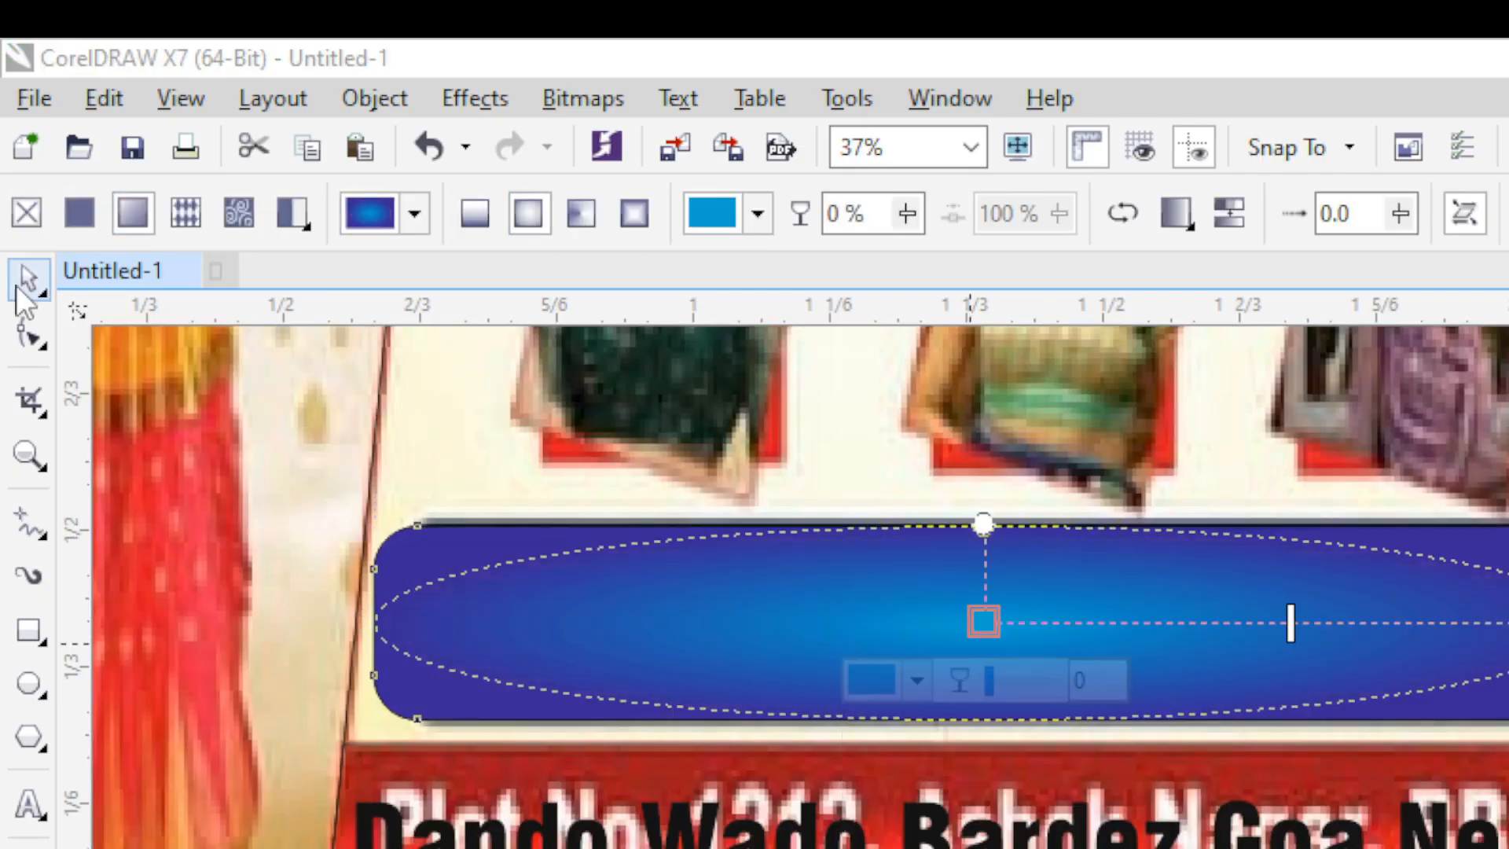
{"action": "left_click", "coordinate": [19, 288]}
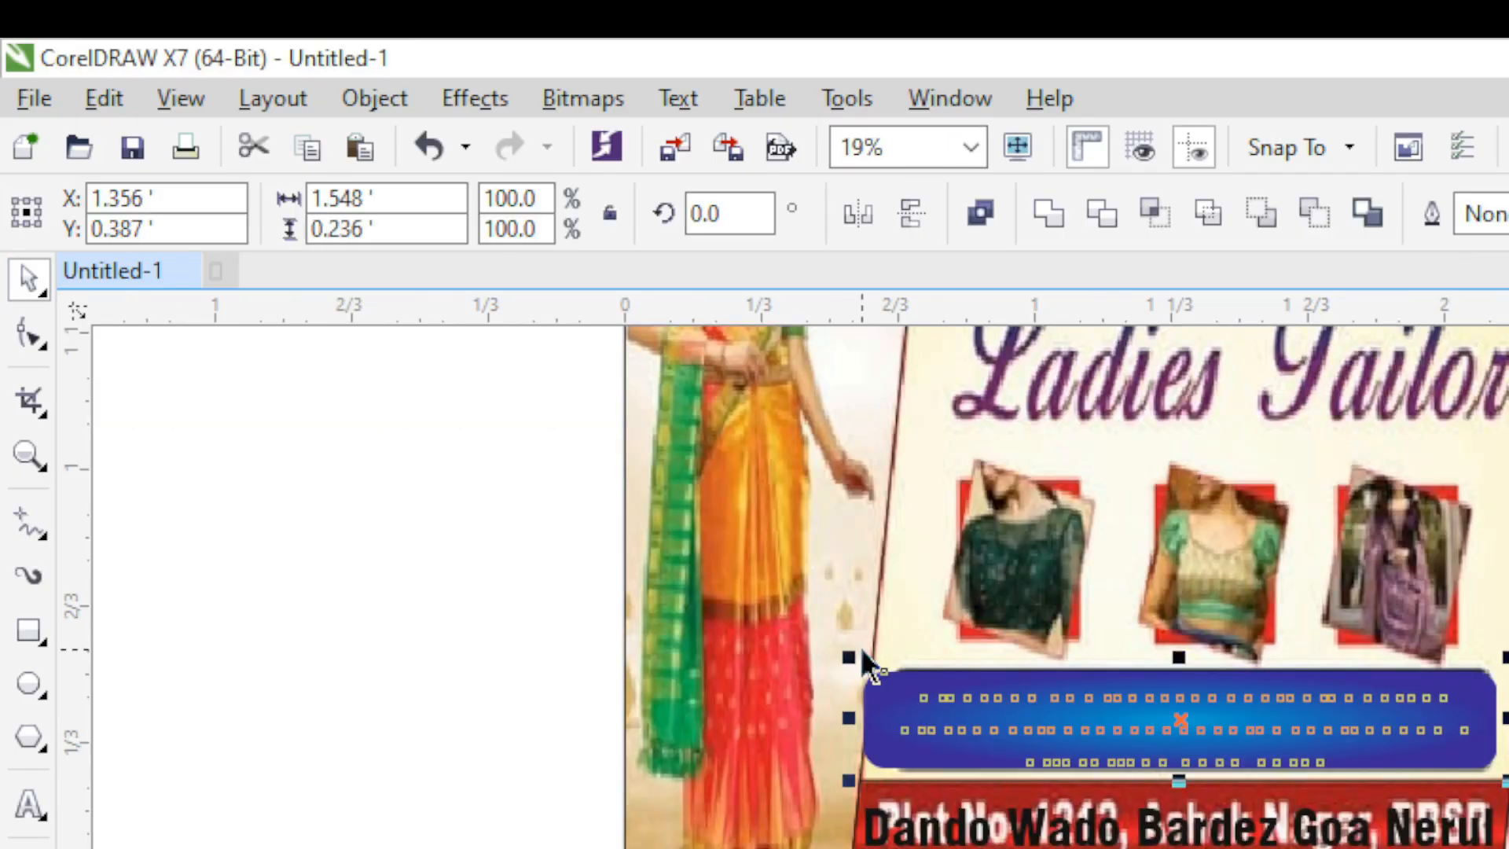
{"action": "left_click", "coordinate": [879, 624]}
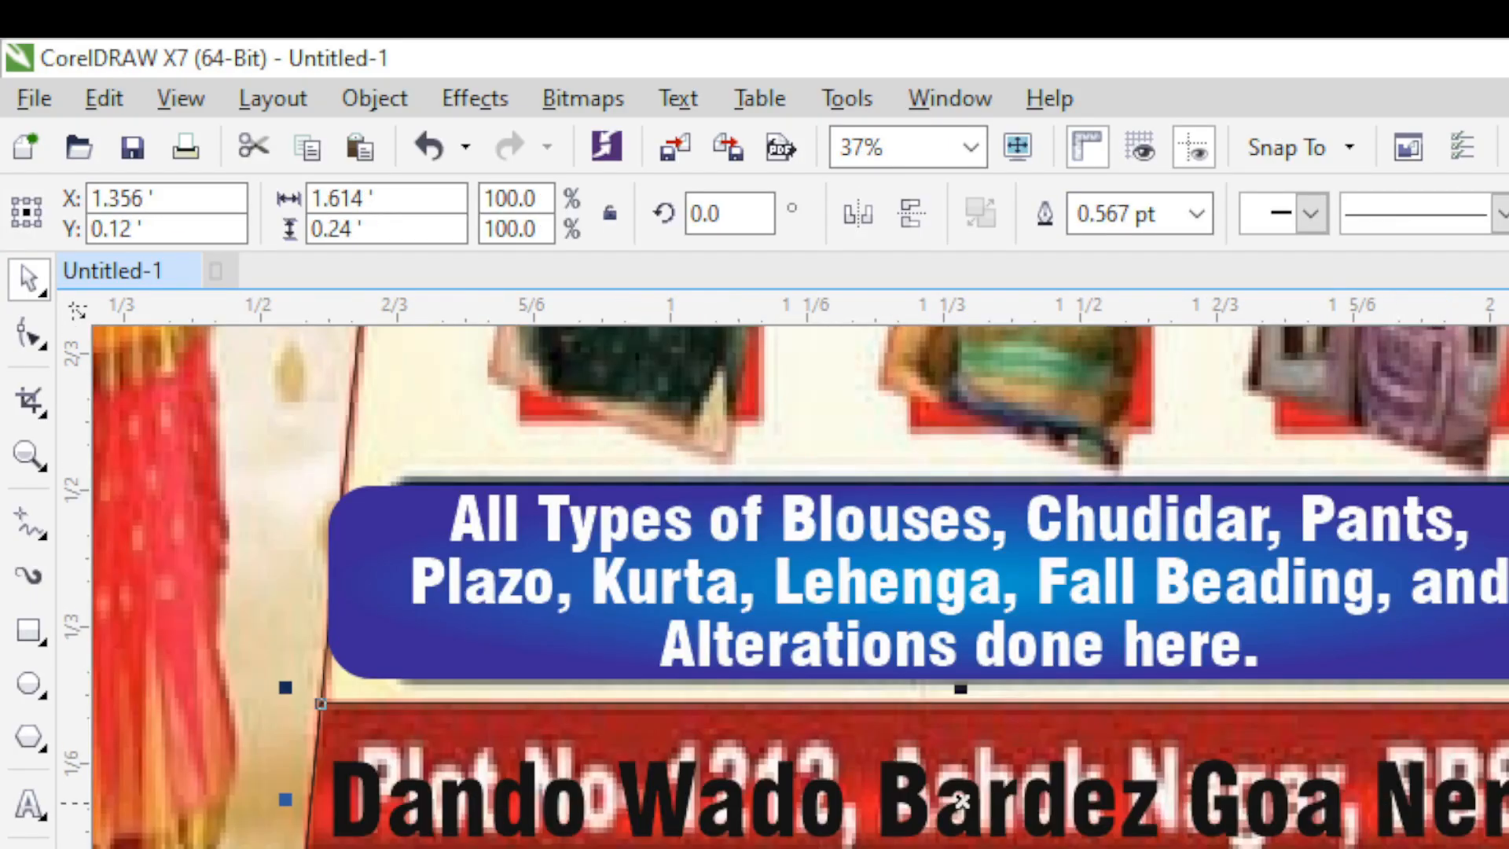
- Fill the address strip with a linear red-to-dark-red gradient and bring its address text to the front
{"action": "key", "text": "g"}
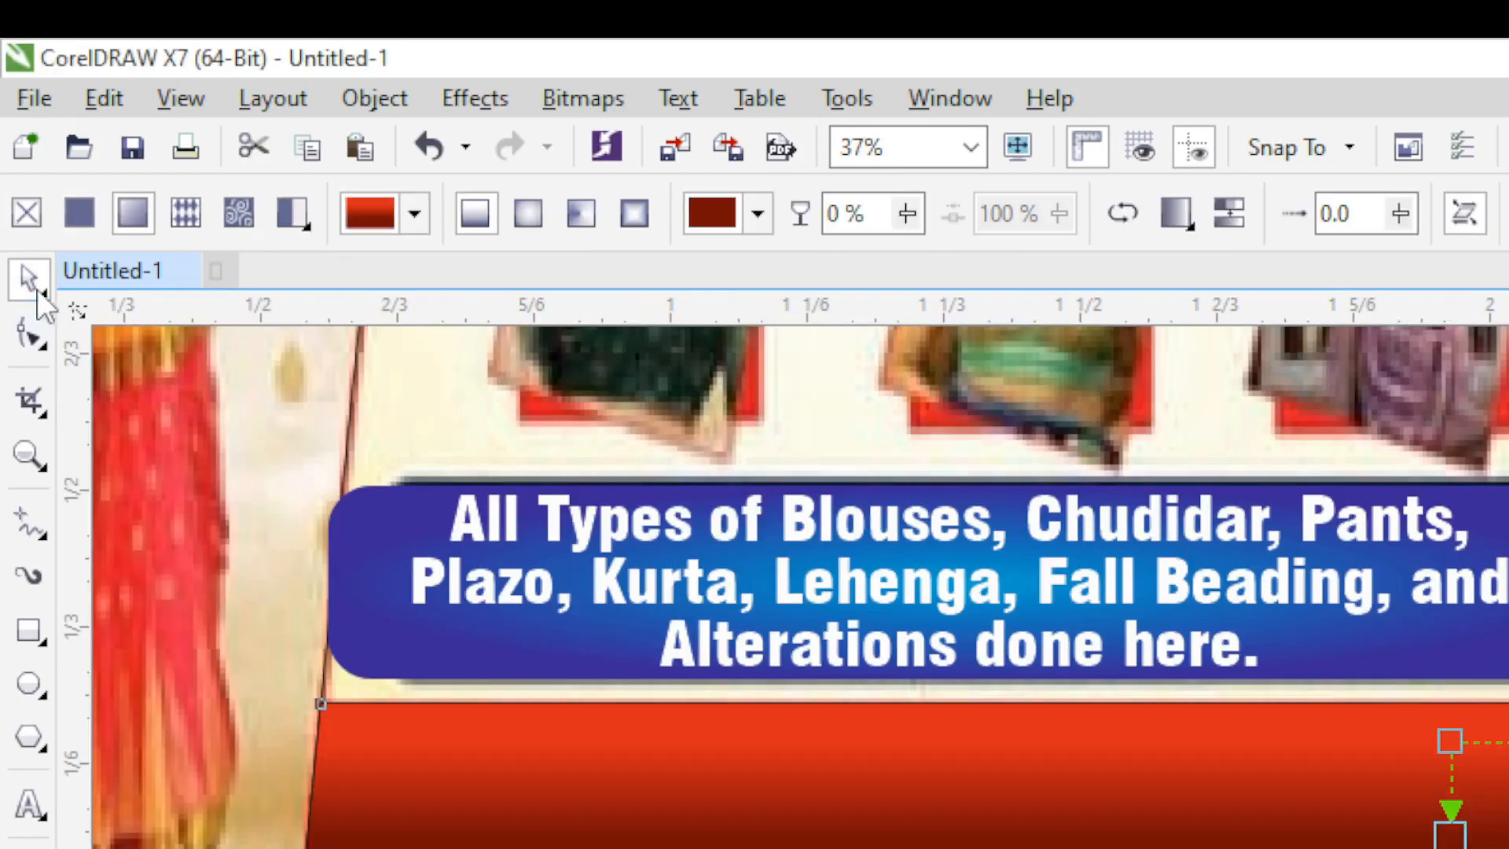
{"action": "left_click", "coordinate": [32, 284]}
{"action": "left_click_drag", "start_coordinate": [1508, 848], "coordinate": [311, 656]}
{"action": "key", "text": "shift+Page_Up"}
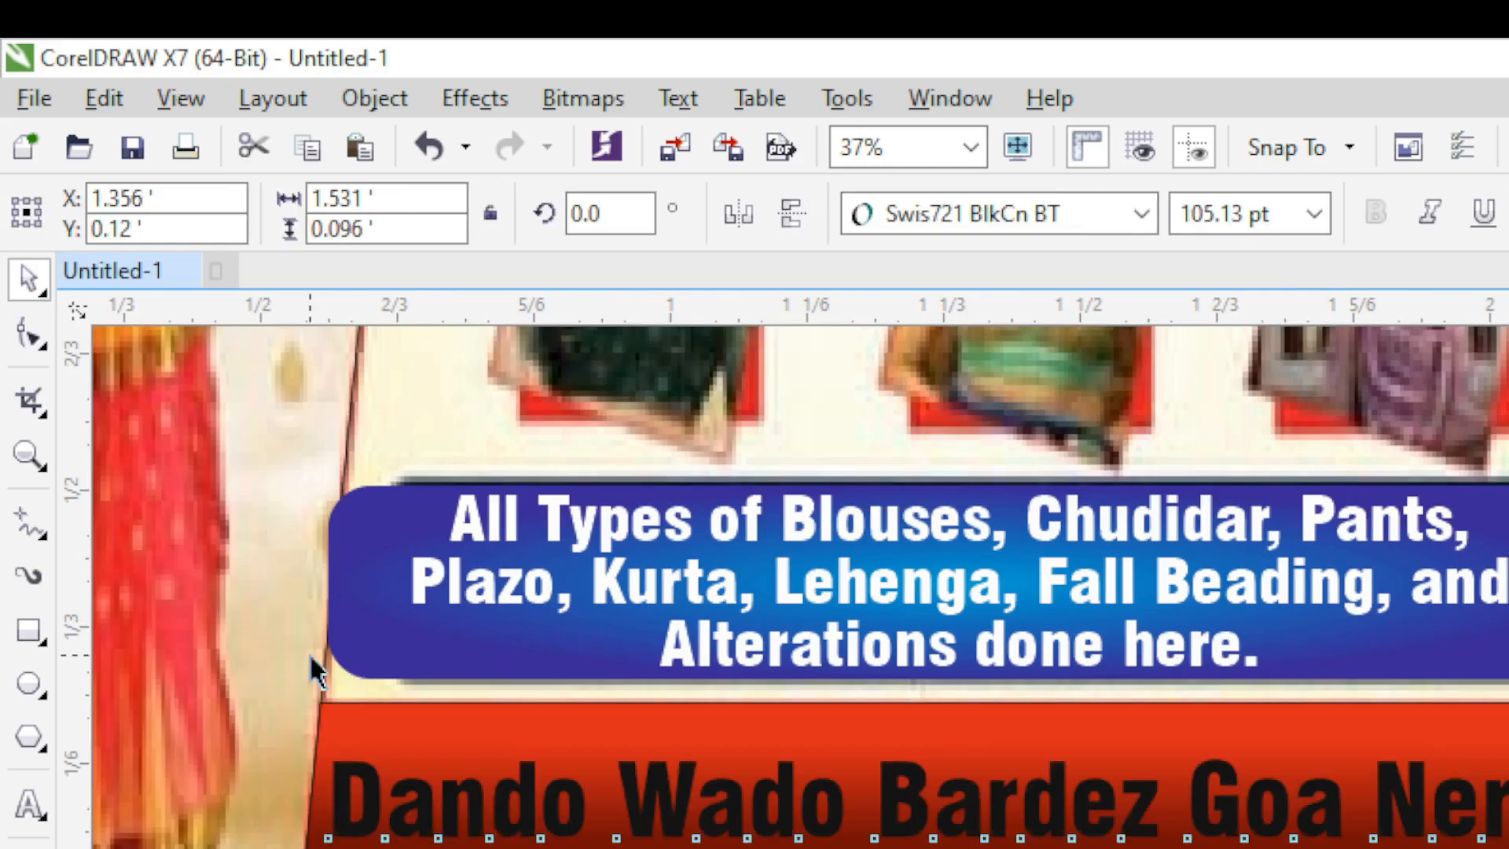
- Colour the address text white and remove the outline of the red strip
{"action": "left_click", "coordinate": [960, 731]}
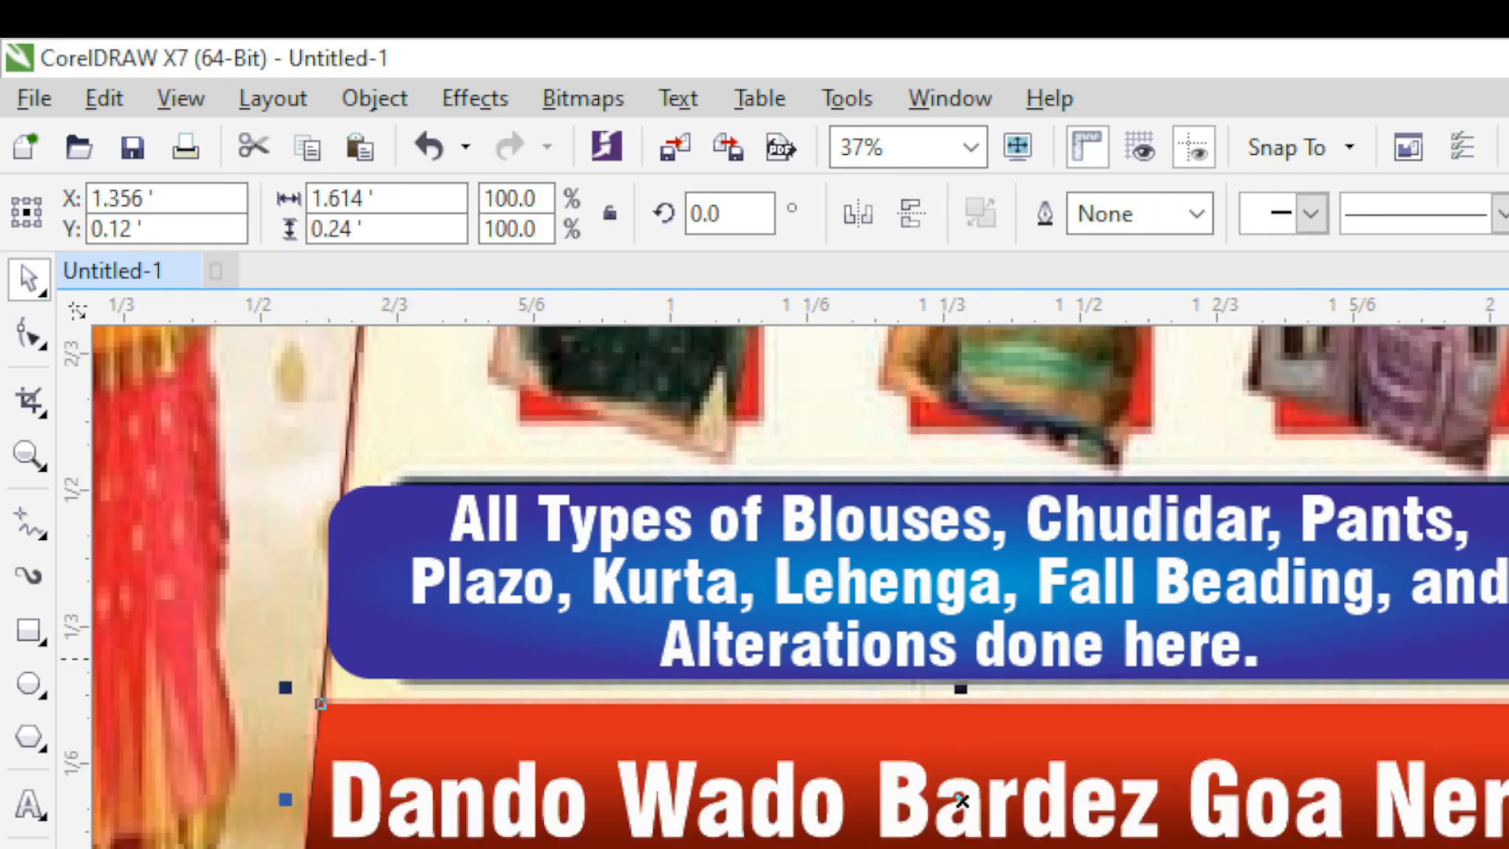
{"action": "key", "text": "Escape"}
{"action": "scroll", "coordinate": [800, 587], "scroll_direction": "down", "scroll_amount": 1}
{"action": "scroll", "coordinate": [1454, 841], "scroll_direction": "up", "scroll_amount": 1}
{"action": "scroll", "coordinate": [1383, 841], "scroll_direction": "down", "scroll_amount": 1}
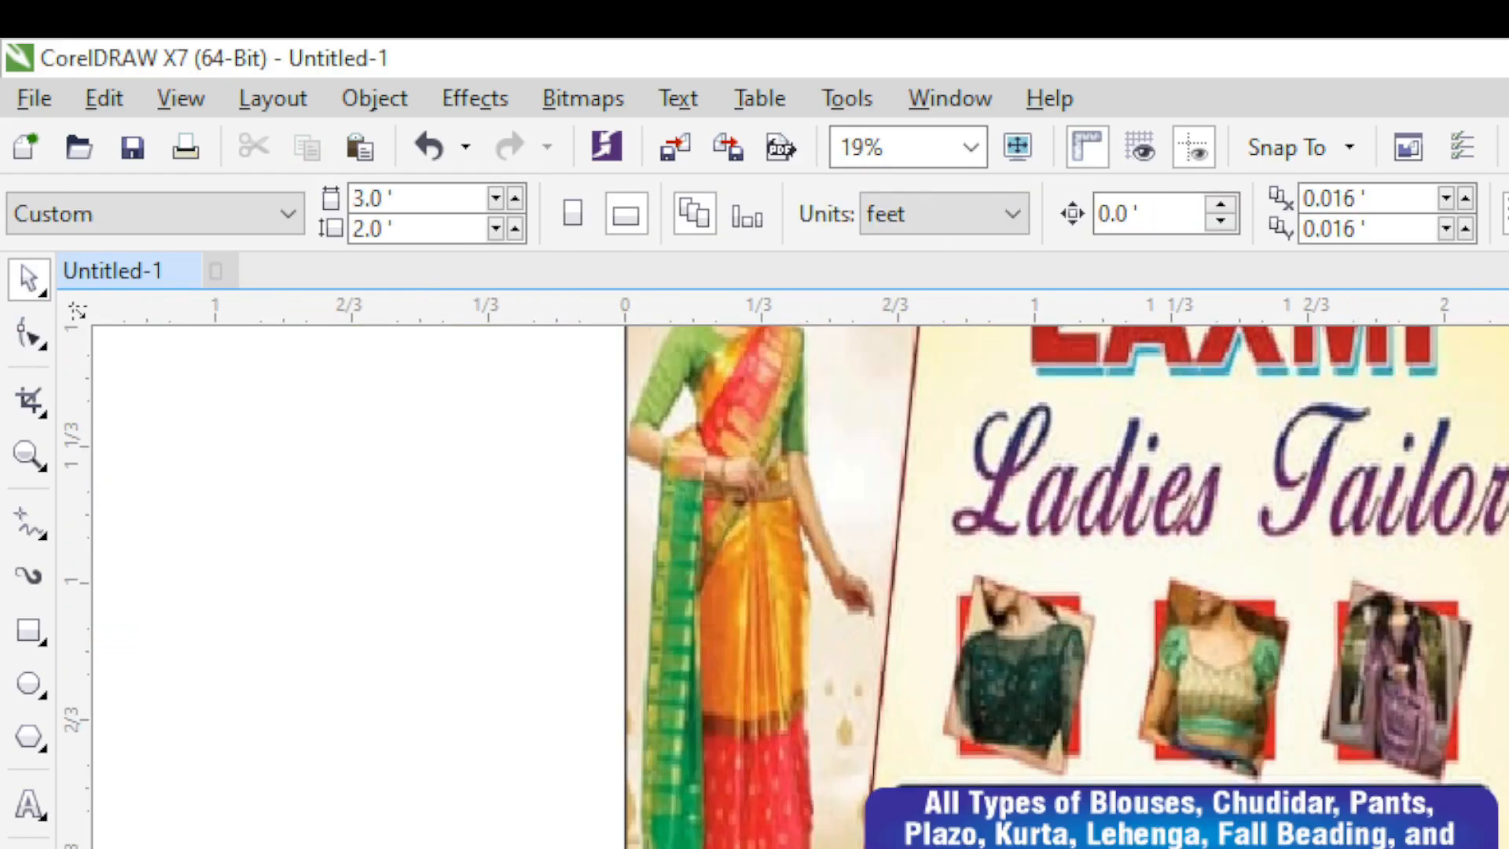
- Trace the tilted first blouse photo with the Pen tool as a closed four-sided outline, about 0.36 by 0.48 ft
{"action": "scroll", "coordinate": [1266, 685], "scroll_direction": "up", "scroll_amount": 1}
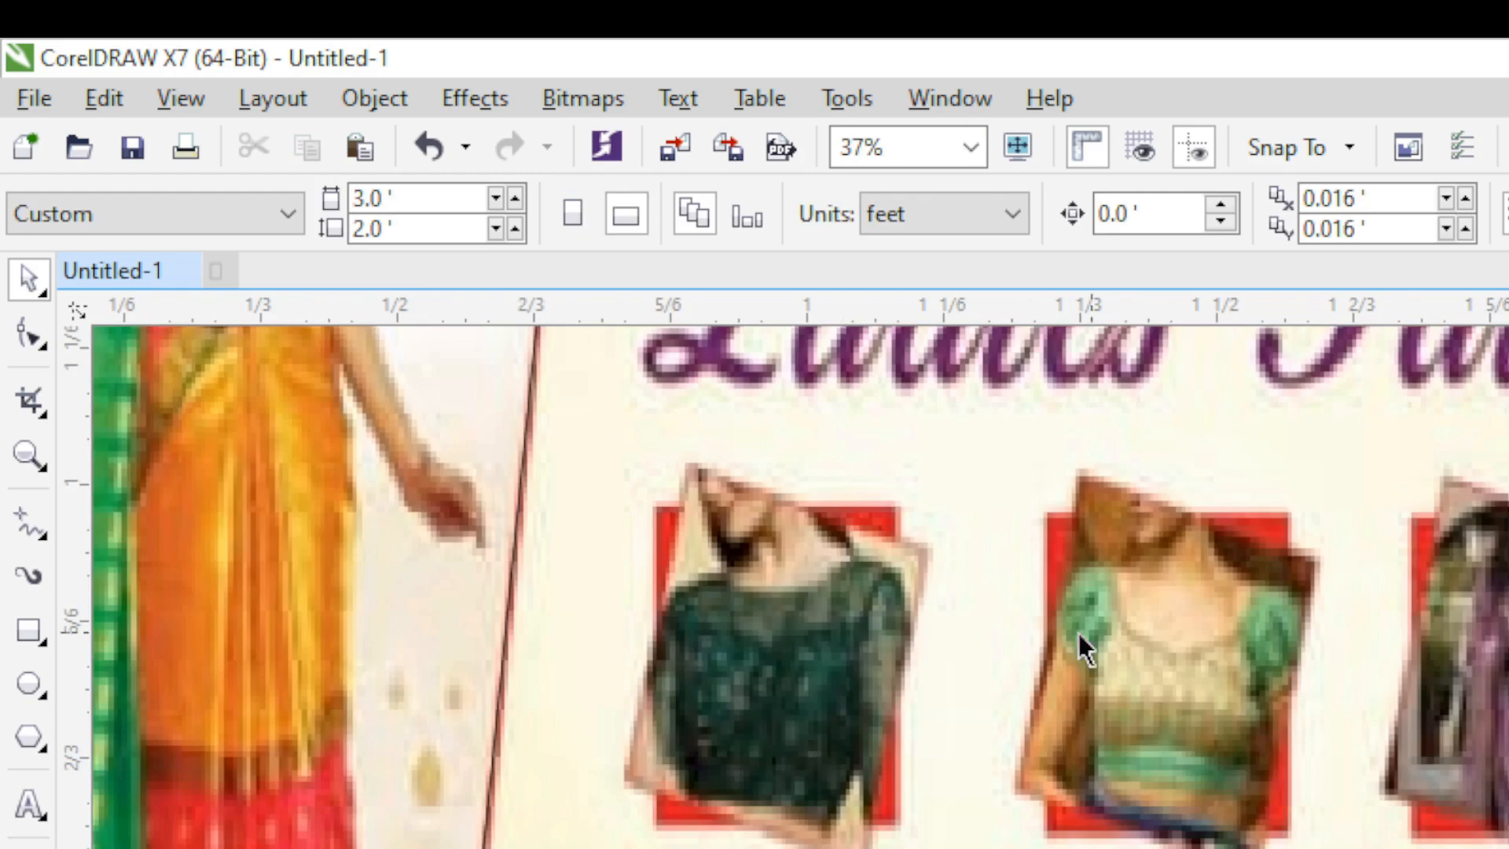
{"action": "left_click", "coordinate": [42, 535]}
{"action": "left_click", "coordinate": [118, 672]}
{"action": "left_click", "coordinate": [629, 782]}
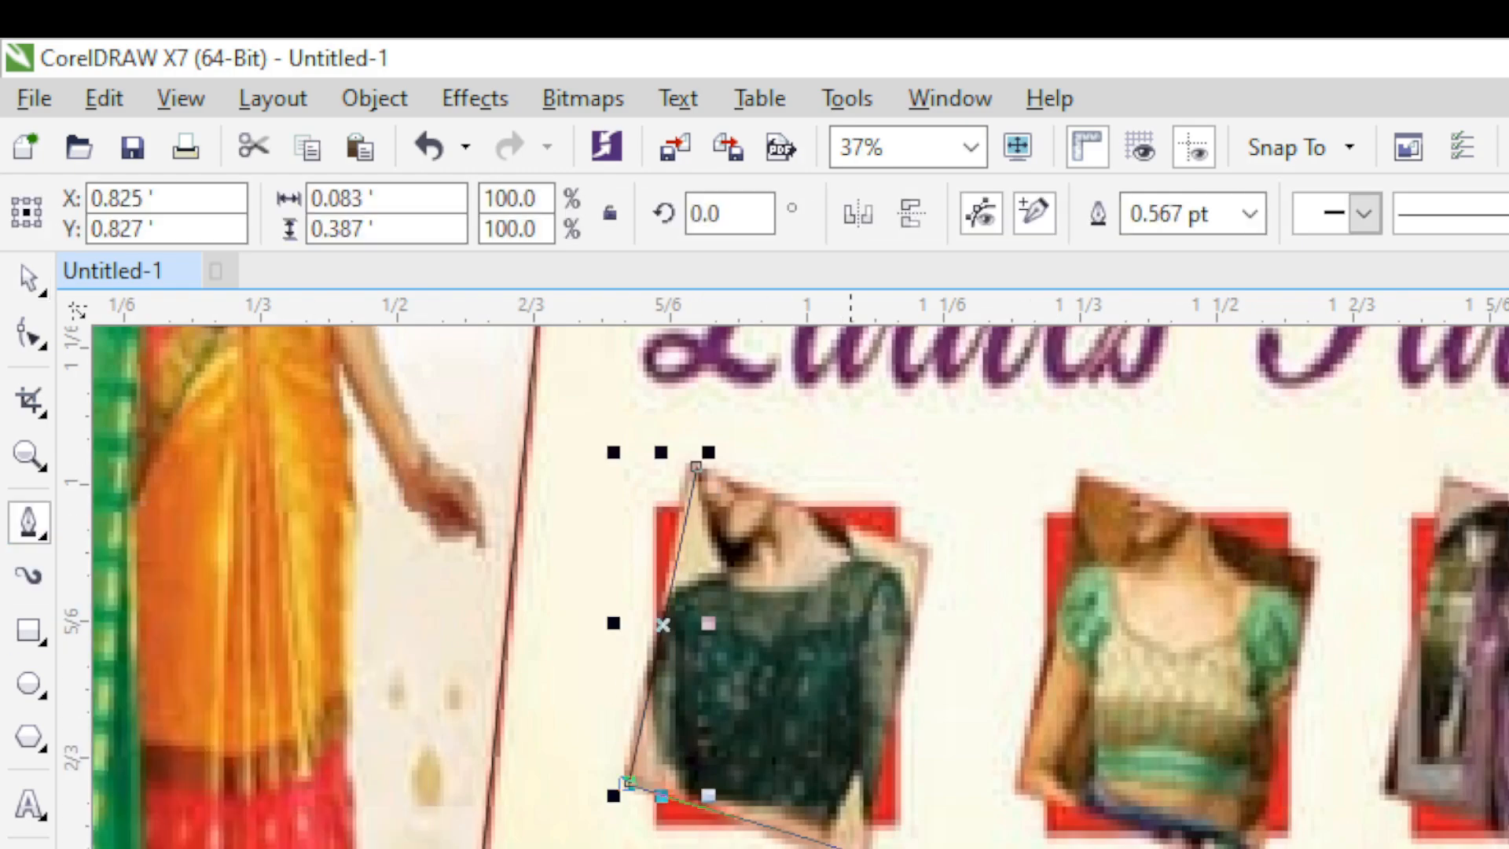
{"action": "left_click", "coordinate": [926, 549]}
{"action": "scroll", "coordinate": [700, 472], "scroll_direction": "up", "scroll_amount": 2}
{"action": "scroll", "coordinate": [936, 588], "scroll_direction": "down", "scroll_amount": 2}
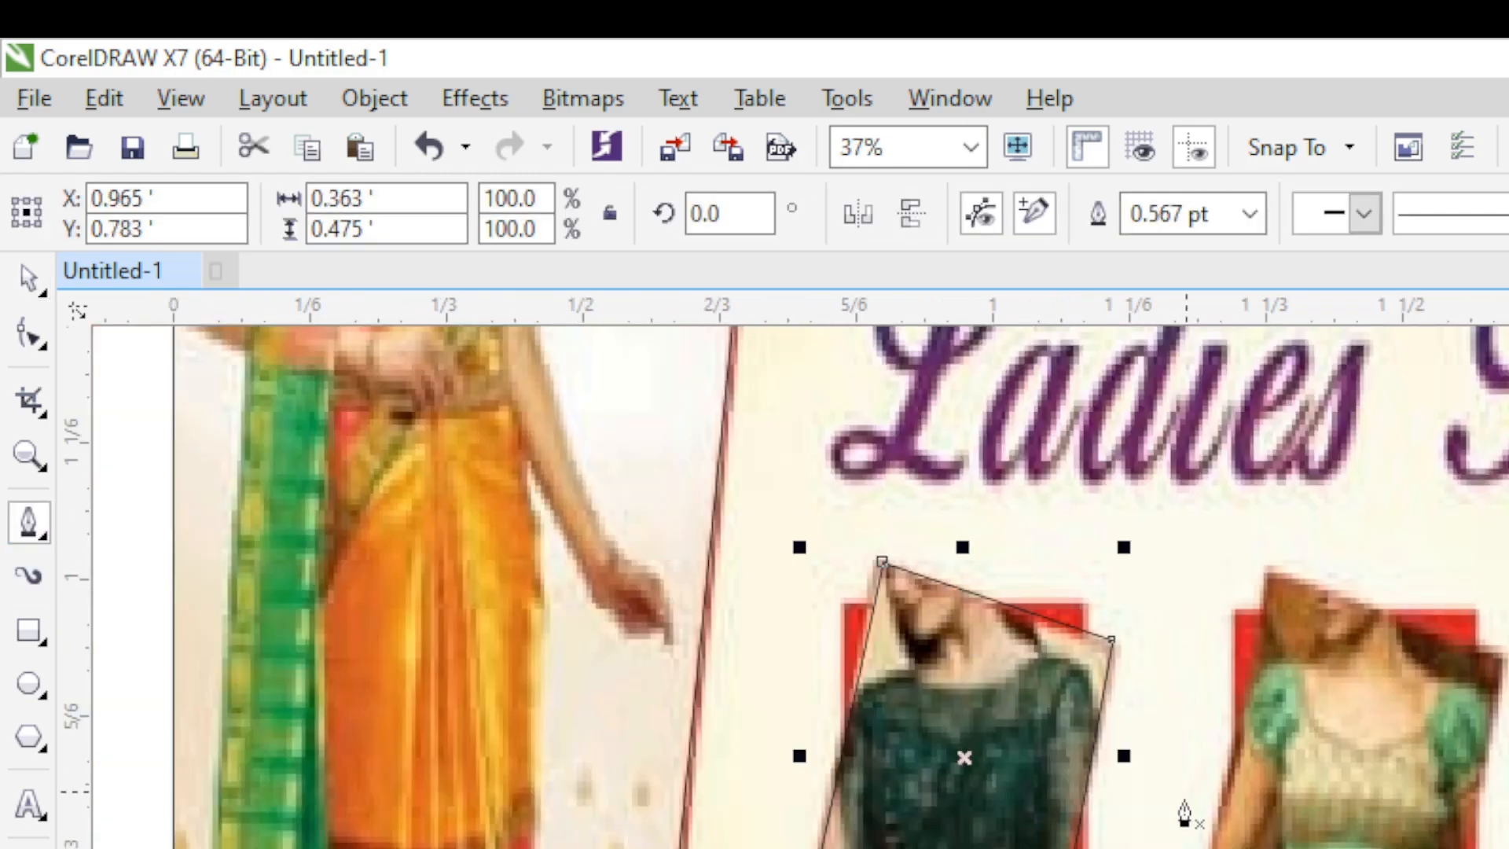
- Draw a rectangle of about 0.29 by 0.38 ft over the first photo's red backing and fill it red
{"action": "scroll", "coordinate": [848, 597], "scroll_direction": "up", "scroll_amount": 1}
{"action": "key", "text": "F6"}
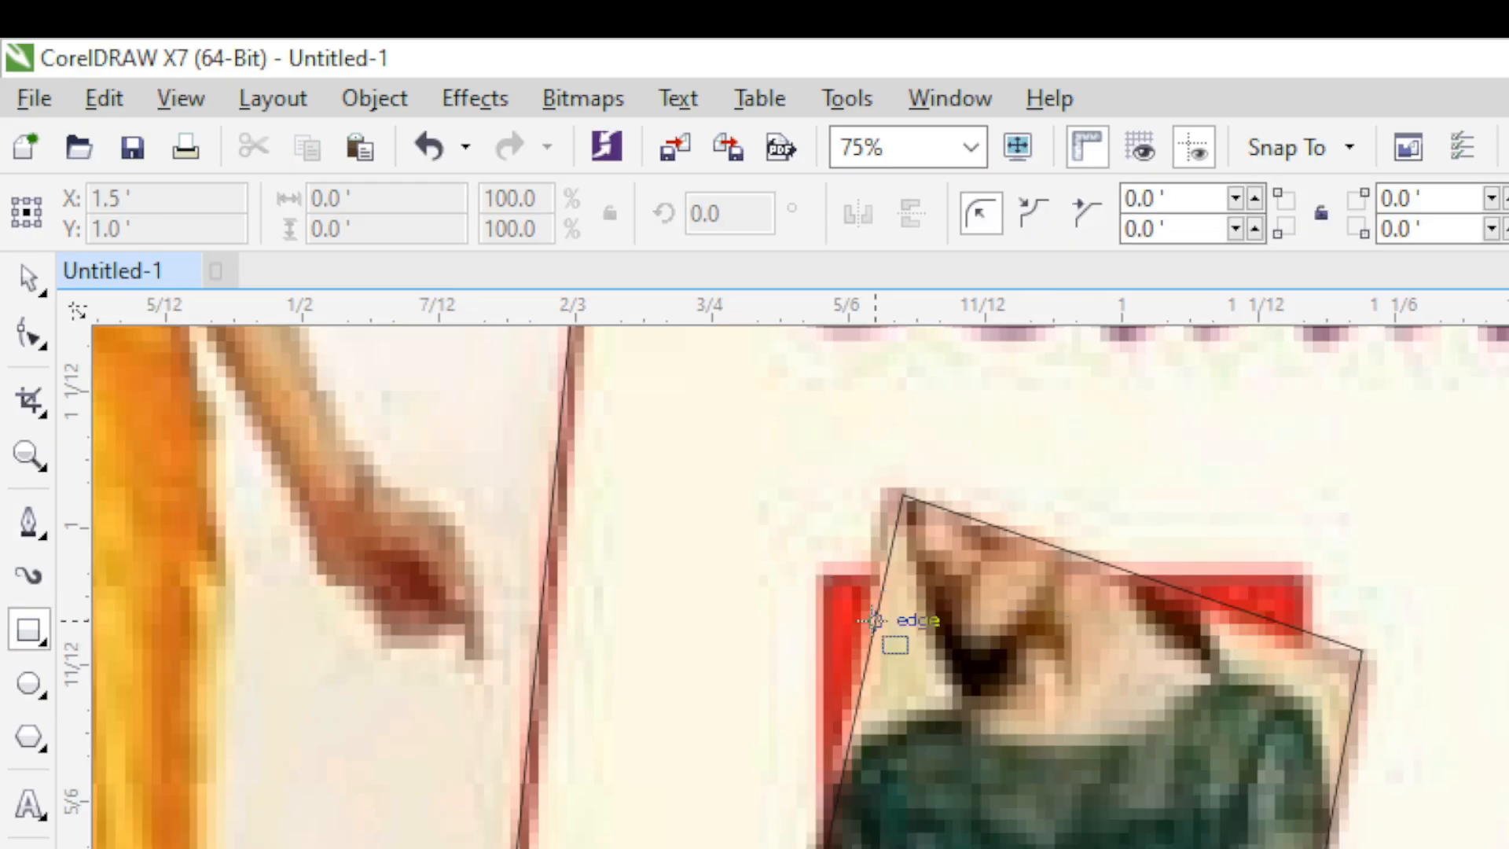
{"action": "left_click_drag", "start_coordinate": [821, 584], "coordinate": [1322, 848]}
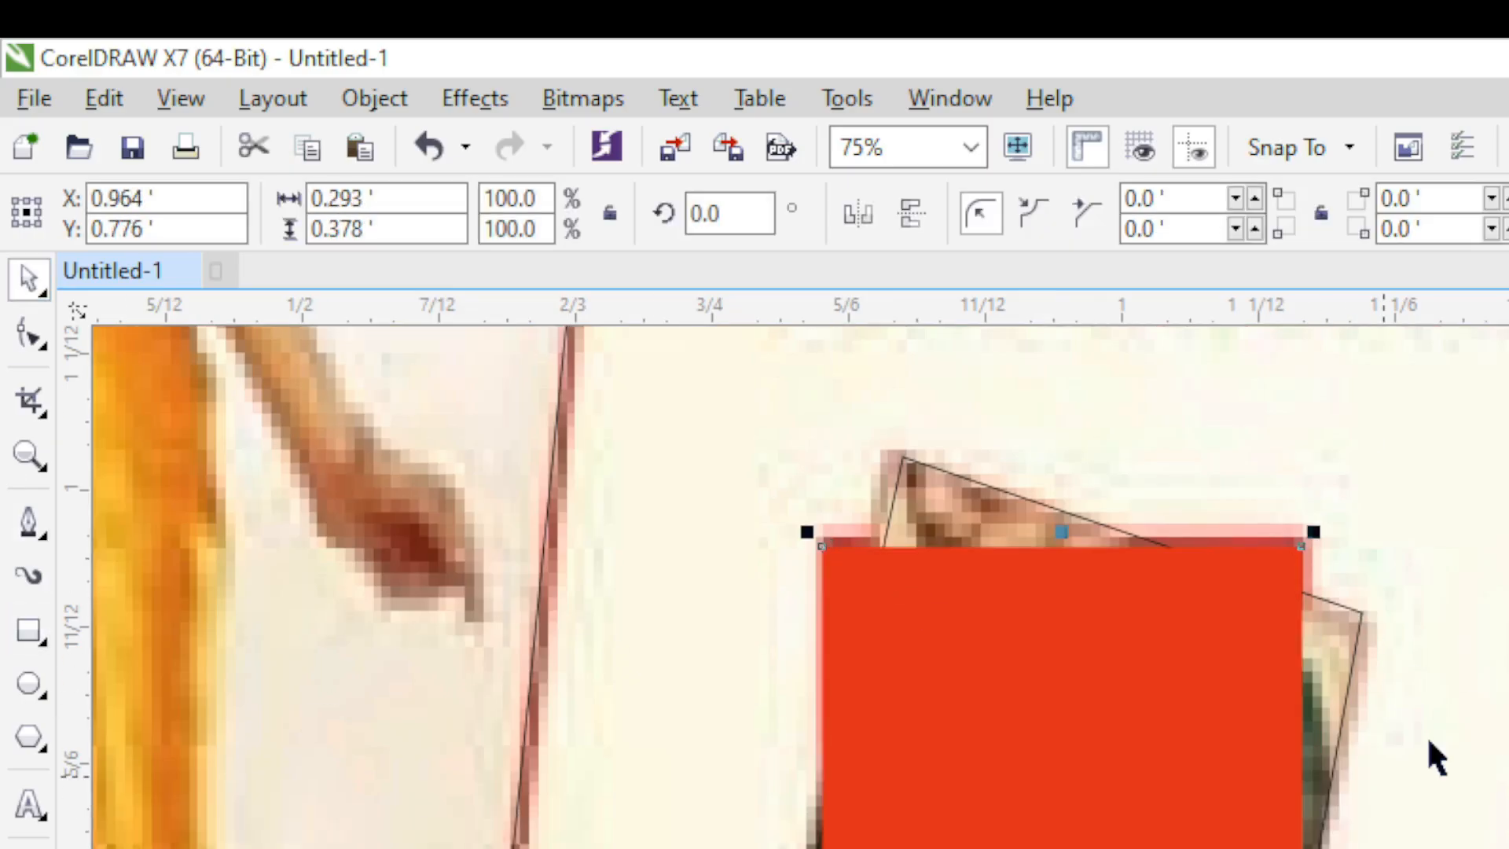
{"action": "left_click", "coordinate": [1358, 649]}
- Duplicate the red rectangle and tilted outline over the second and third photos
{"action": "scroll", "coordinate": [1301, 550], "scroll_direction": "down", "scroll_amount": 2}
{"action": "left_click_drag", "start_coordinate": [1041, 624], "coordinate": [1501, 666]}
{"action": "scroll", "coordinate": [1304, 695], "scroll_direction": "down", "scroll_amount": 1}
{"action": "left_click", "coordinate": [1298, 695]}
{"action": "scroll", "coordinate": [1343, 797], "scroll_direction": "down", "scroll_amount": 1}
{"action": "scroll", "coordinate": [1508, 749], "scroll_direction": "up", "scroll_amount": 1}
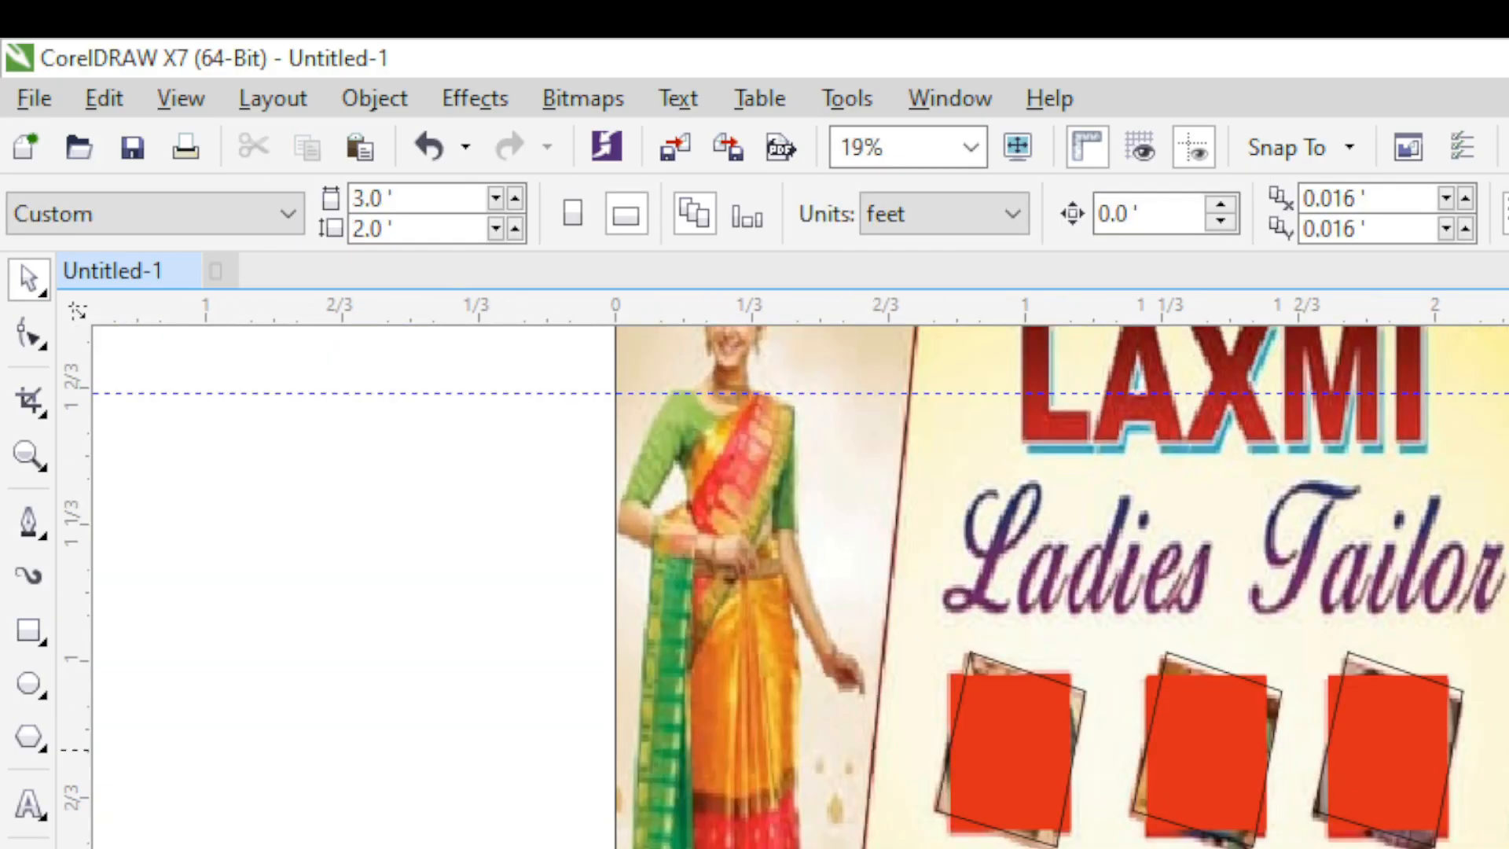
- Add a short Arial text below the banner, enlarge it to about 200 pt and move it near the Ladies Tailor heading
{"action": "left_click", "coordinate": [1446, 848]}
{"action": "scroll", "coordinate": [1347, 848], "scroll_direction": "up", "scroll_amount": 1}
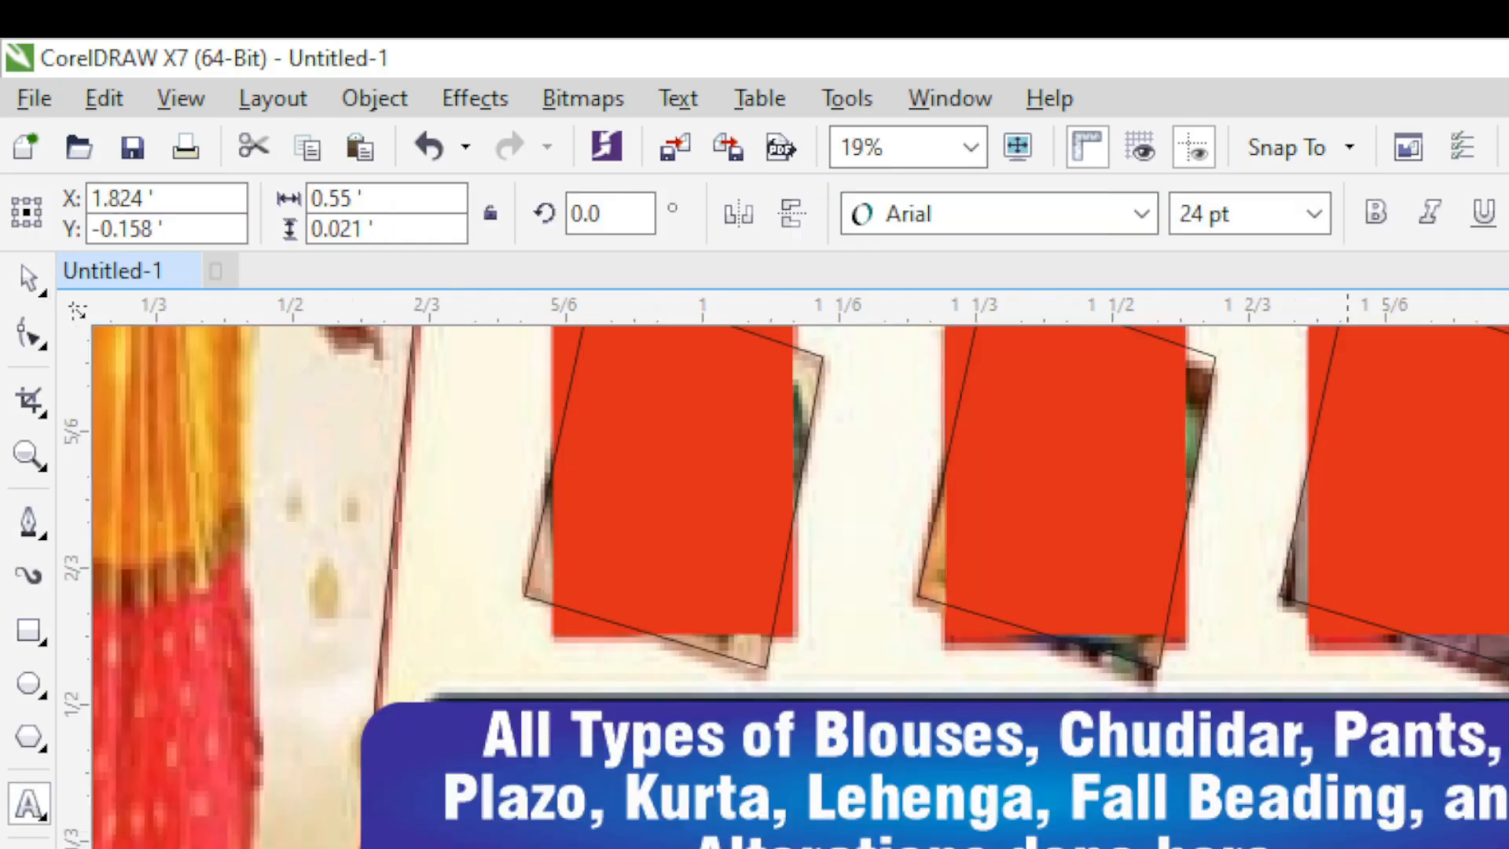
{"action": "left_click", "coordinate": [30, 291]}
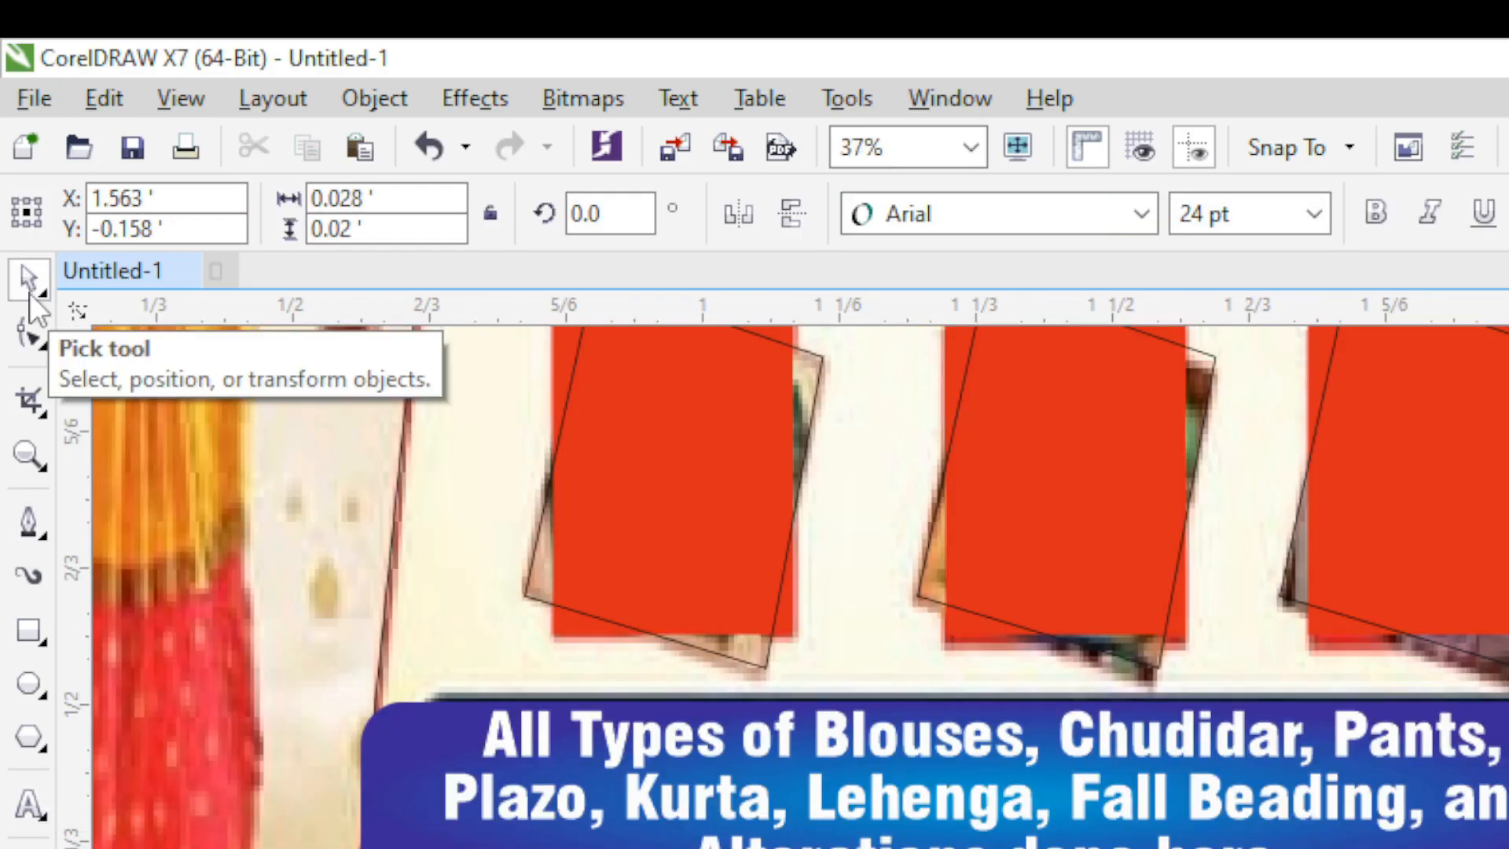
{"action": "left_click_drag", "start_coordinate": [1175, 848], "coordinate": [1342, 848]}
{"action": "scroll", "coordinate": [1249, 848], "scroll_direction": "down", "scroll_amount": 1}
{"action": "left_click_drag", "start_coordinate": [1250, 848], "coordinate": [893, 561]}
- Set the new heading text's font to Birds of Paradise and complete its wording as "Ladies Tailor"
{"action": "left_click", "coordinate": [1141, 213]}
{"action": "scroll", "coordinate": [1147, 556], "scroll_direction": "down", "scroll_amount": 4}
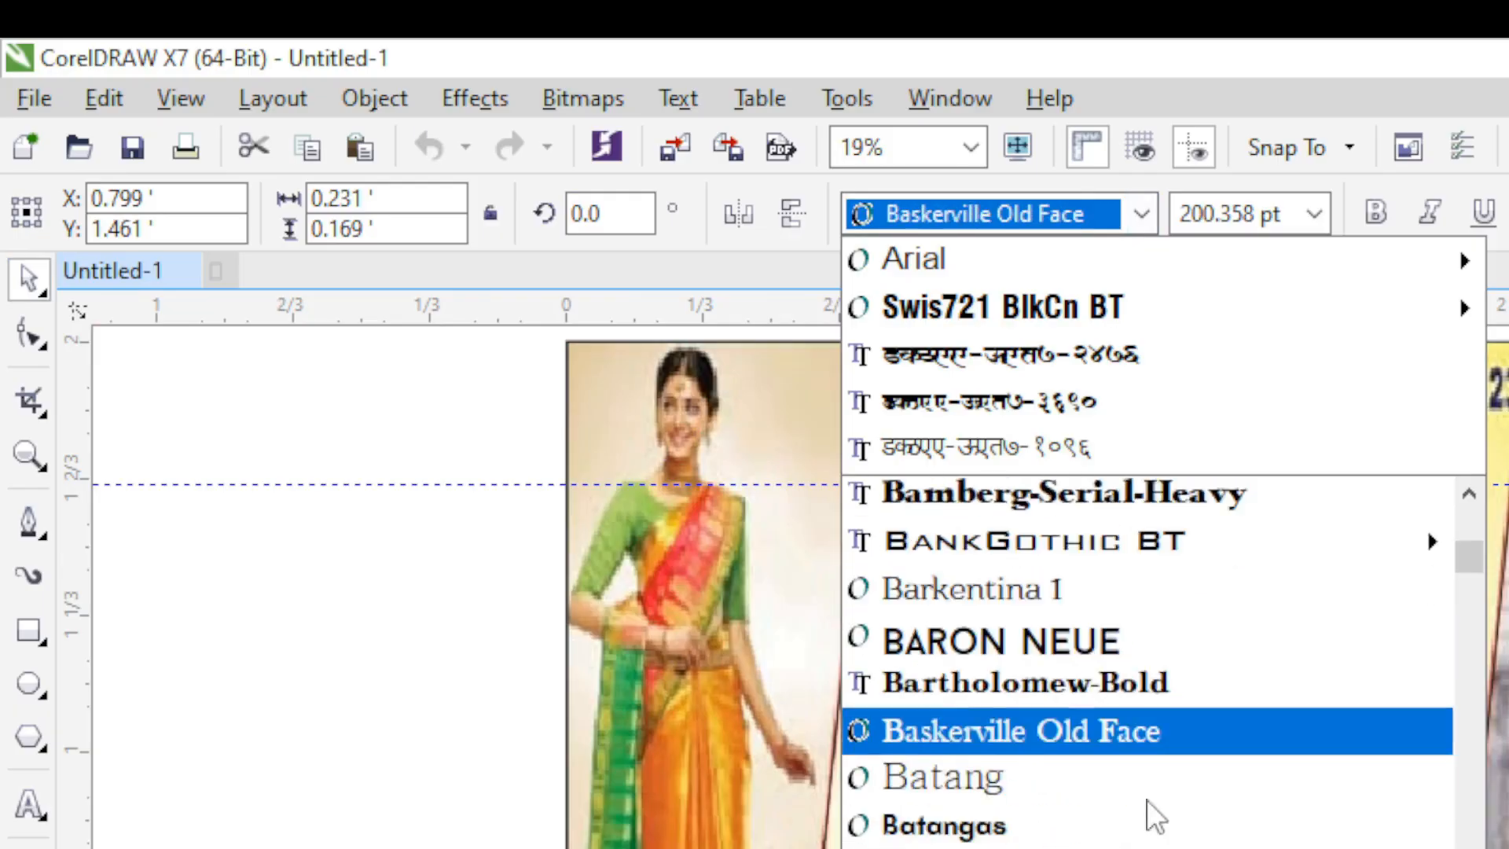
{"action": "scroll", "coordinate": [1146, 800], "scroll_direction": "down", "scroll_amount": 4}
{"action": "left_click", "coordinate": [949, 539]}
{"action": "scroll", "coordinate": [941, 530], "scroll_direction": "up", "scroll_amount": 1}
{"action": "left_click", "coordinate": [30, 803]}
{"action": "type", "text": "dies Tailo"}
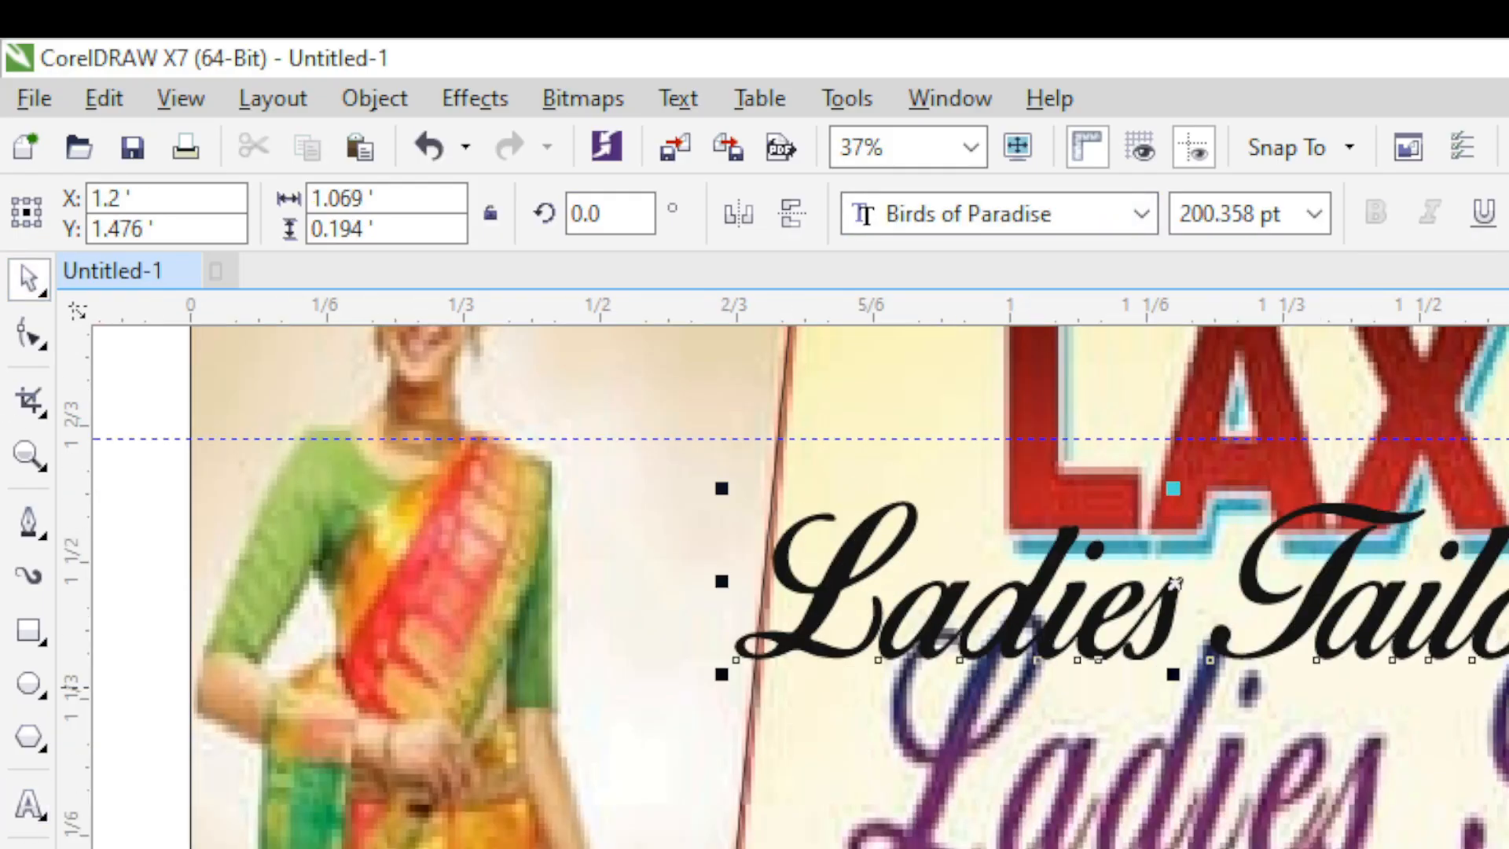
- Enlarge the "Ladies Tailor" text to about 267 pt and align it over the reference heading
{"action": "left_click_drag", "start_coordinate": [1508, 678], "coordinate": [1508, 722]}
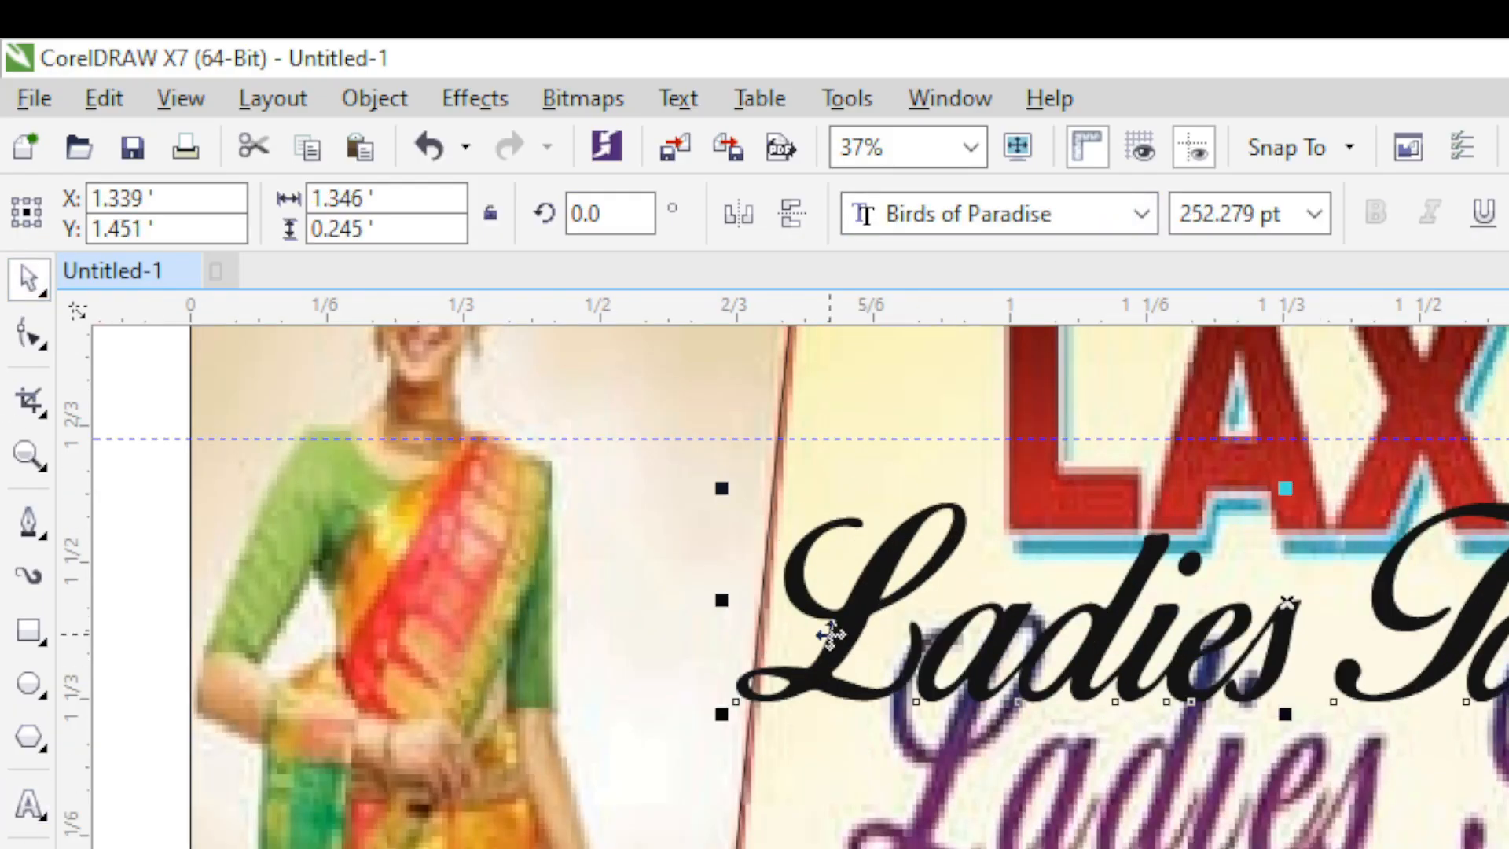
{"action": "left_click_drag", "start_coordinate": [828, 634], "coordinate": [461, 624]}
{"action": "left_click_drag", "start_coordinate": [1194, 637], "coordinate": [1394, 795]}
{"action": "key", "text": "ctrl+z"}
{"action": "left_click_drag", "start_coordinate": [1229, 684], "coordinate": [1320, 820]}
{"action": "left_click_drag", "start_coordinate": [1508, 839], "coordinate": [1508, 848]}
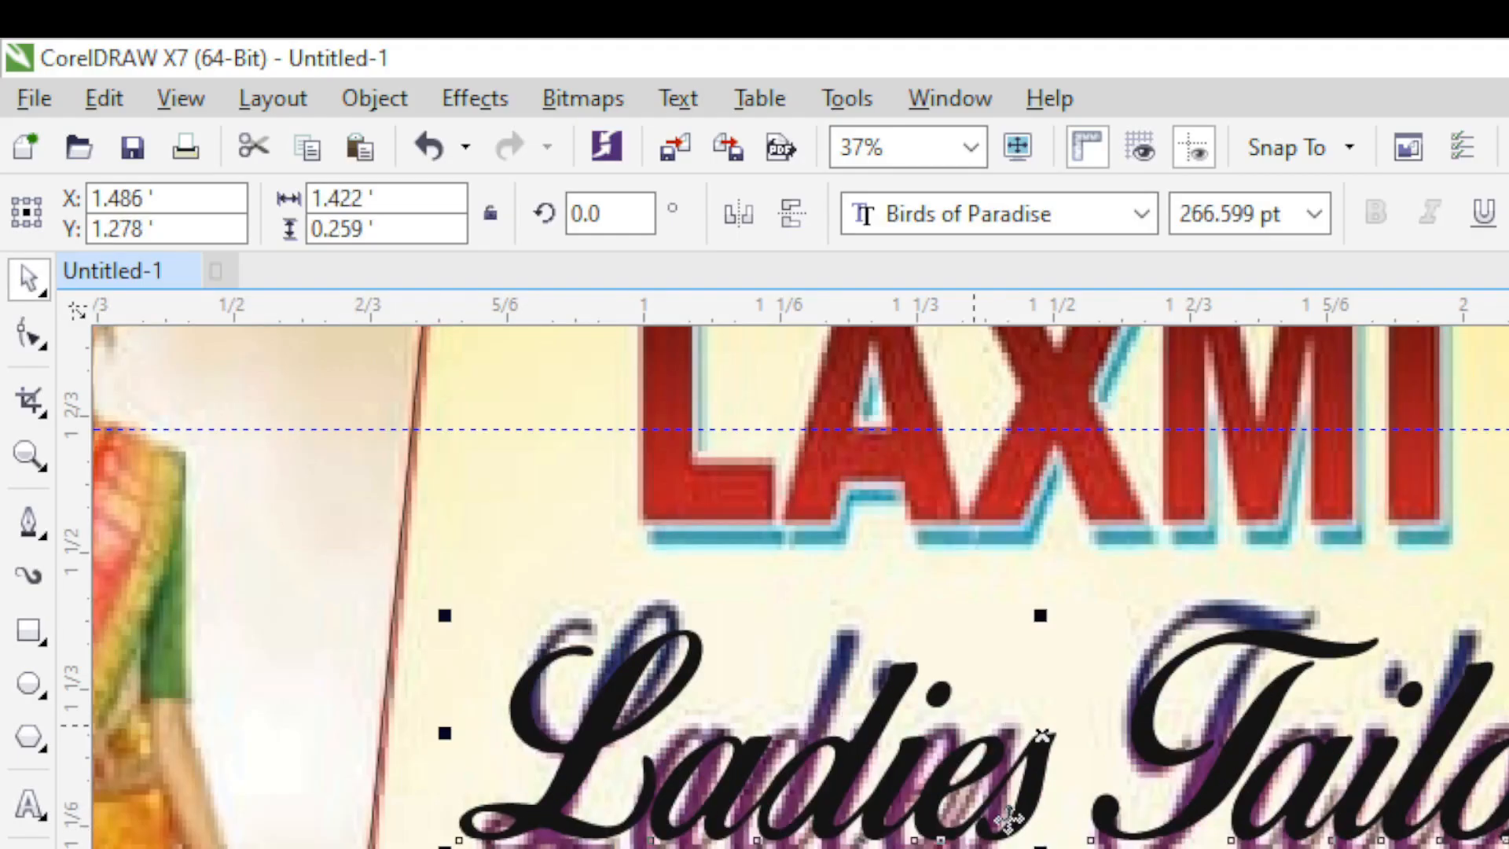
{"action": "left_click_drag", "start_coordinate": [1042, 841], "coordinate": [1042, 848]}
{"action": "scroll", "coordinate": [1086, 716], "scroll_direction": "down", "scroll_amount": 2}
{"action": "left_click_drag", "start_coordinate": [1135, 526], "coordinate": [1135, 504]}
- Replace the wording of the white text above the banner with "LAXMI" in red uppercase letters
{"action": "scroll", "coordinate": [1016, 537], "scroll_direction": "up", "scroll_amount": 1}
{"action": "left_click", "coordinate": [1138, 224]}
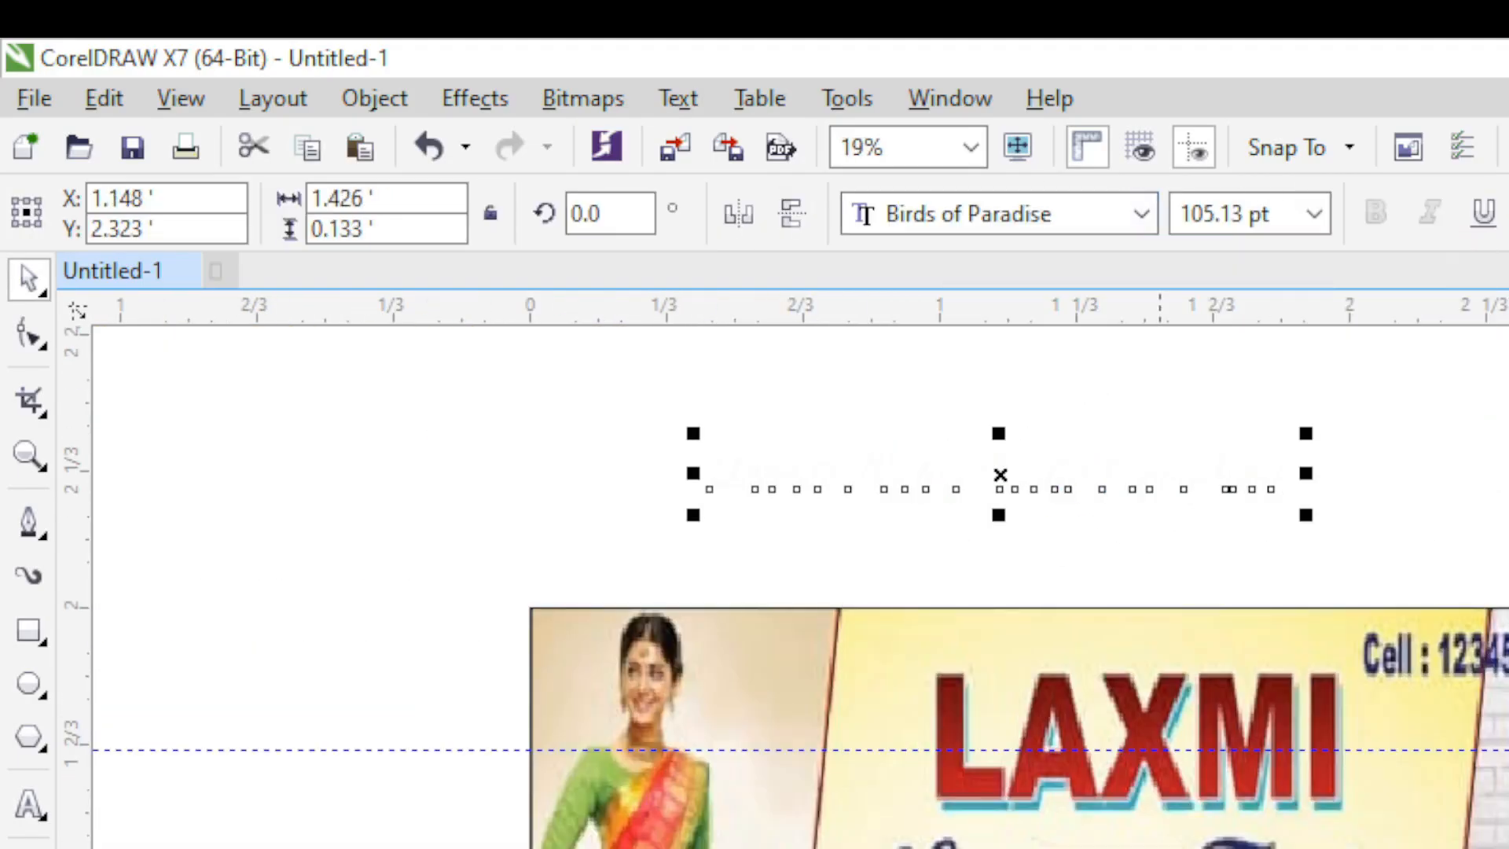
{"action": "left_click", "coordinate": [1139, 213]}
{"action": "left_click", "coordinate": [1120, 656]}
{"action": "key", "text": "ctrl+a"}
{"action": "type", "text": "La"}
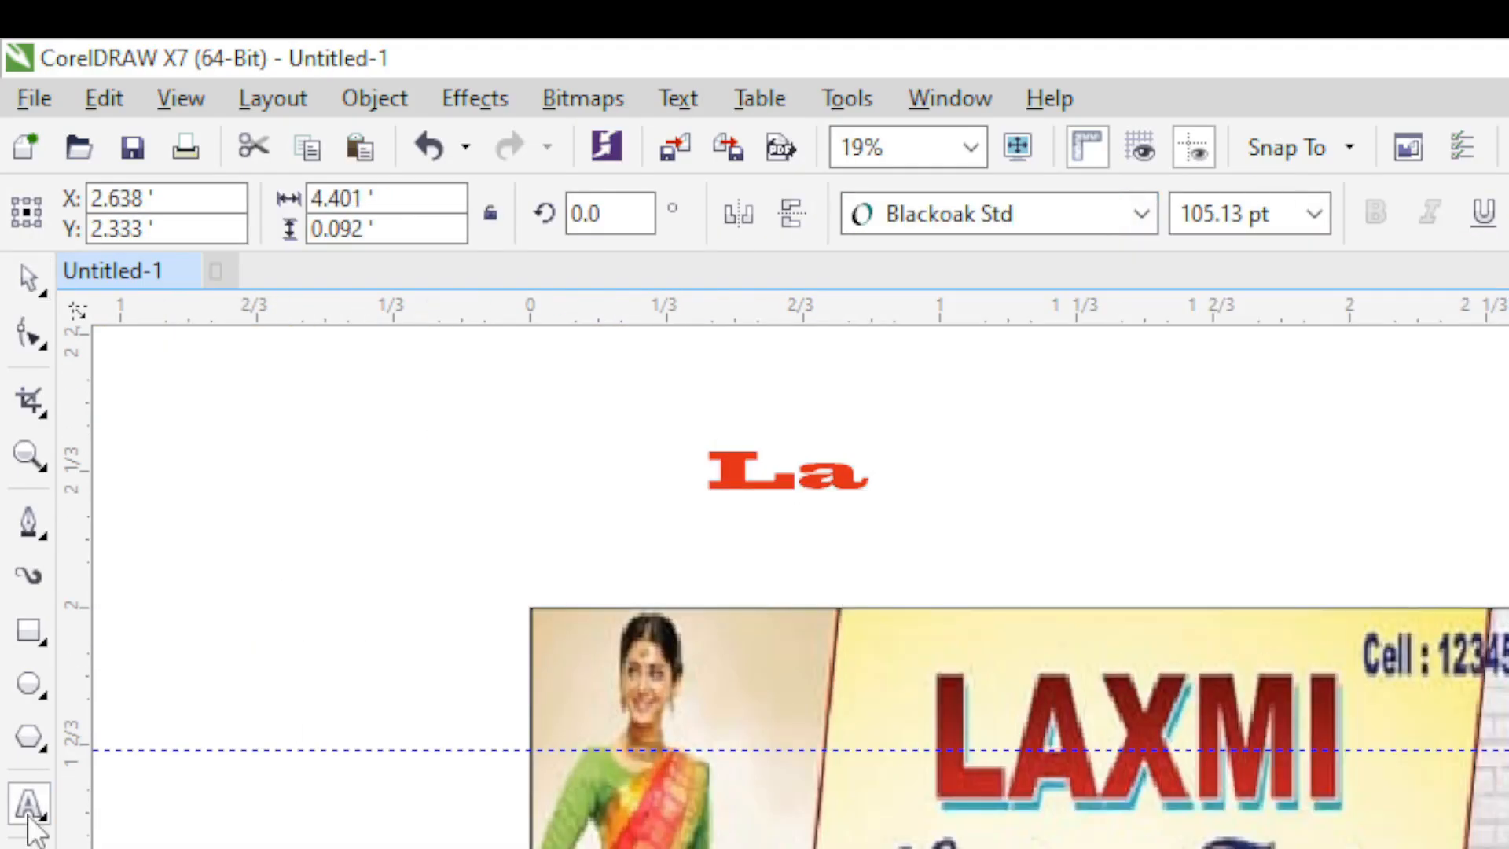
{"action": "key", "text": "ctrl+a"}
{"action": "right_click", "coordinate": [946, 487]}
{"action": "left_click", "coordinate": [1022, 843]}
- Set the LAXMI text to bold Bookman Old Style
{"action": "left_click", "coordinate": [1139, 214]}
{"action": "type", "text": "Bookman Old Style"}
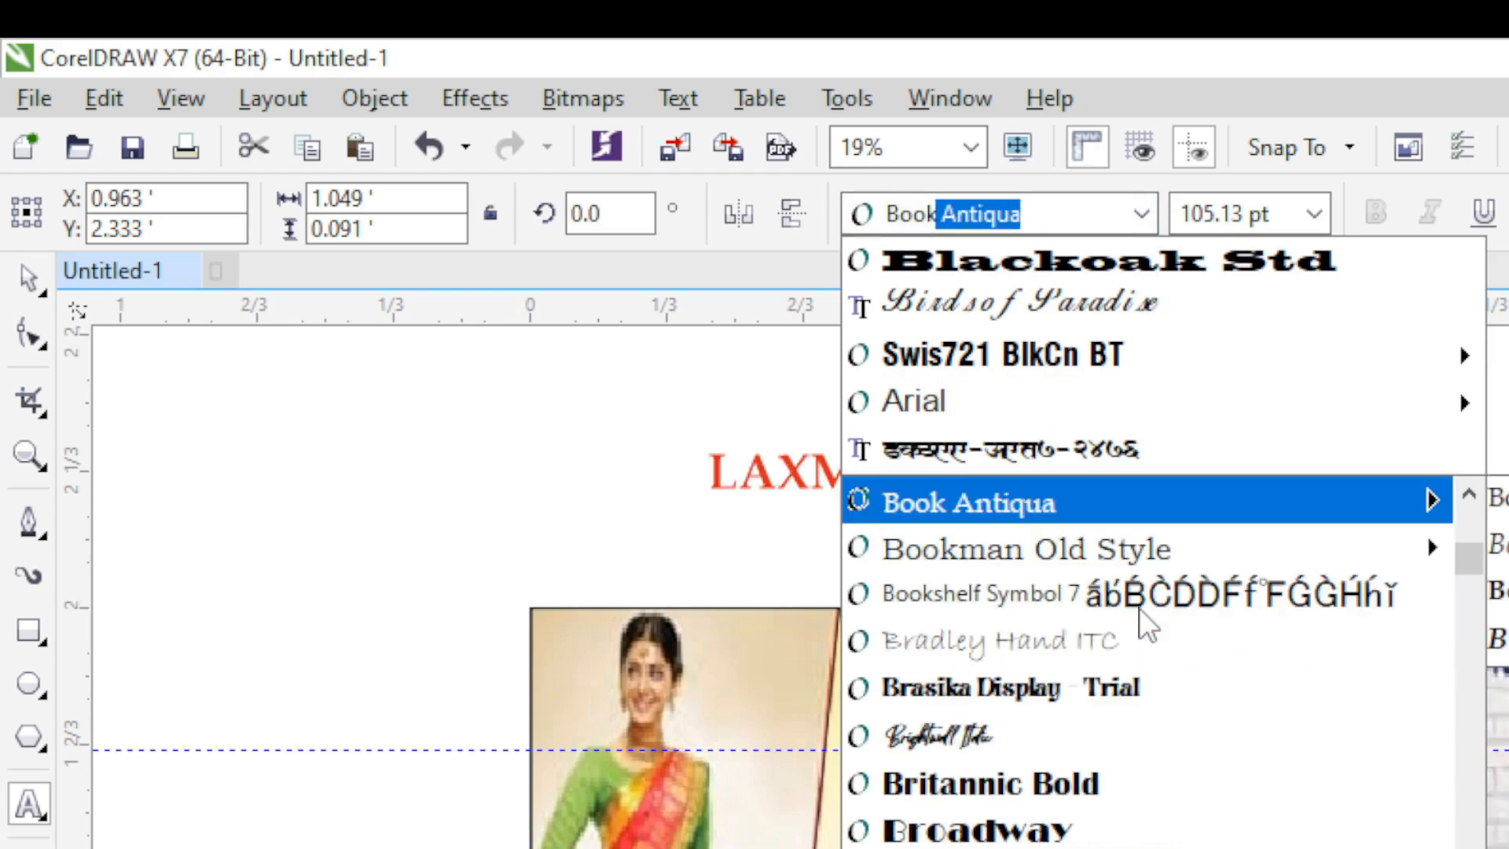
{"action": "key", "text": "Return"}
- Enlarge the LAXMI text to about 352 pt with tighter letter spacing and place it over the reference title
{"action": "left_click_drag", "start_coordinate": [892, 502], "coordinate": [1286, 579]}
{"action": "left_click_drag", "start_coordinate": [1029, 554], "coordinate": [1198, 790]}
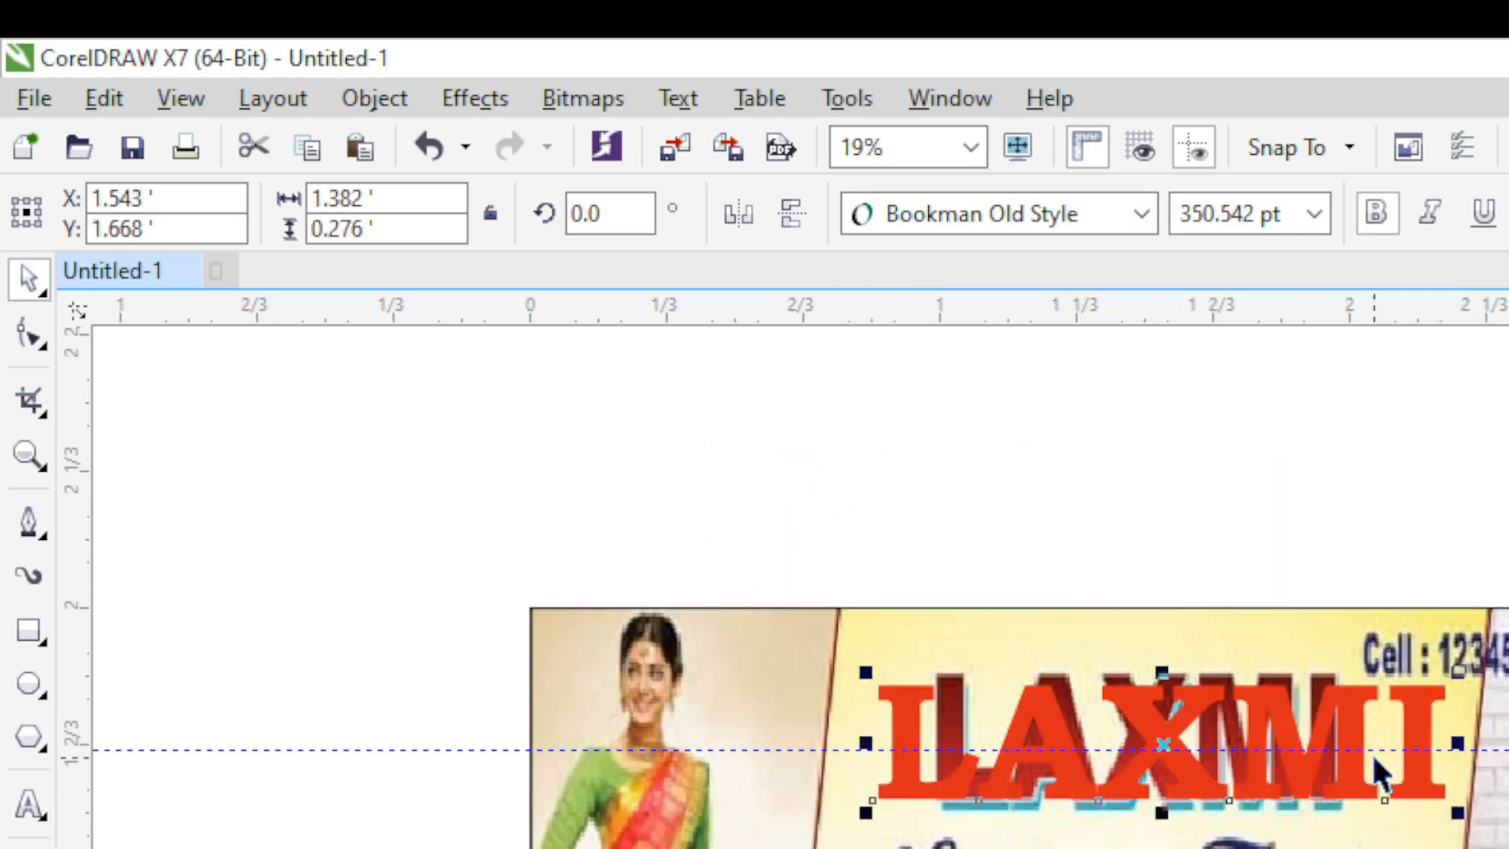
{"action": "scroll", "coordinate": [1374, 756], "scroll_direction": "up", "scroll_amount": 1}
{"action": "left_click_drag", "start_coordinate": [1498, 846], "coordinate": [1430, 834]}
{"action": "key", "text": "ctrl+a"}
{"action": "scroll", "coordinate": [1014, 848], "scroll_direction": "down", "scroll_amount": 1}
{"action": "scroll", "coordinate": [1190, 830], "scroll_direction": "up", "scroll_amount": 1}
{"action": "left_click", "coordinate": [1047, 744]}
{"action": "left_click_drag", "start_coordinate": [724, 674], "coordinate": [724, 643]}
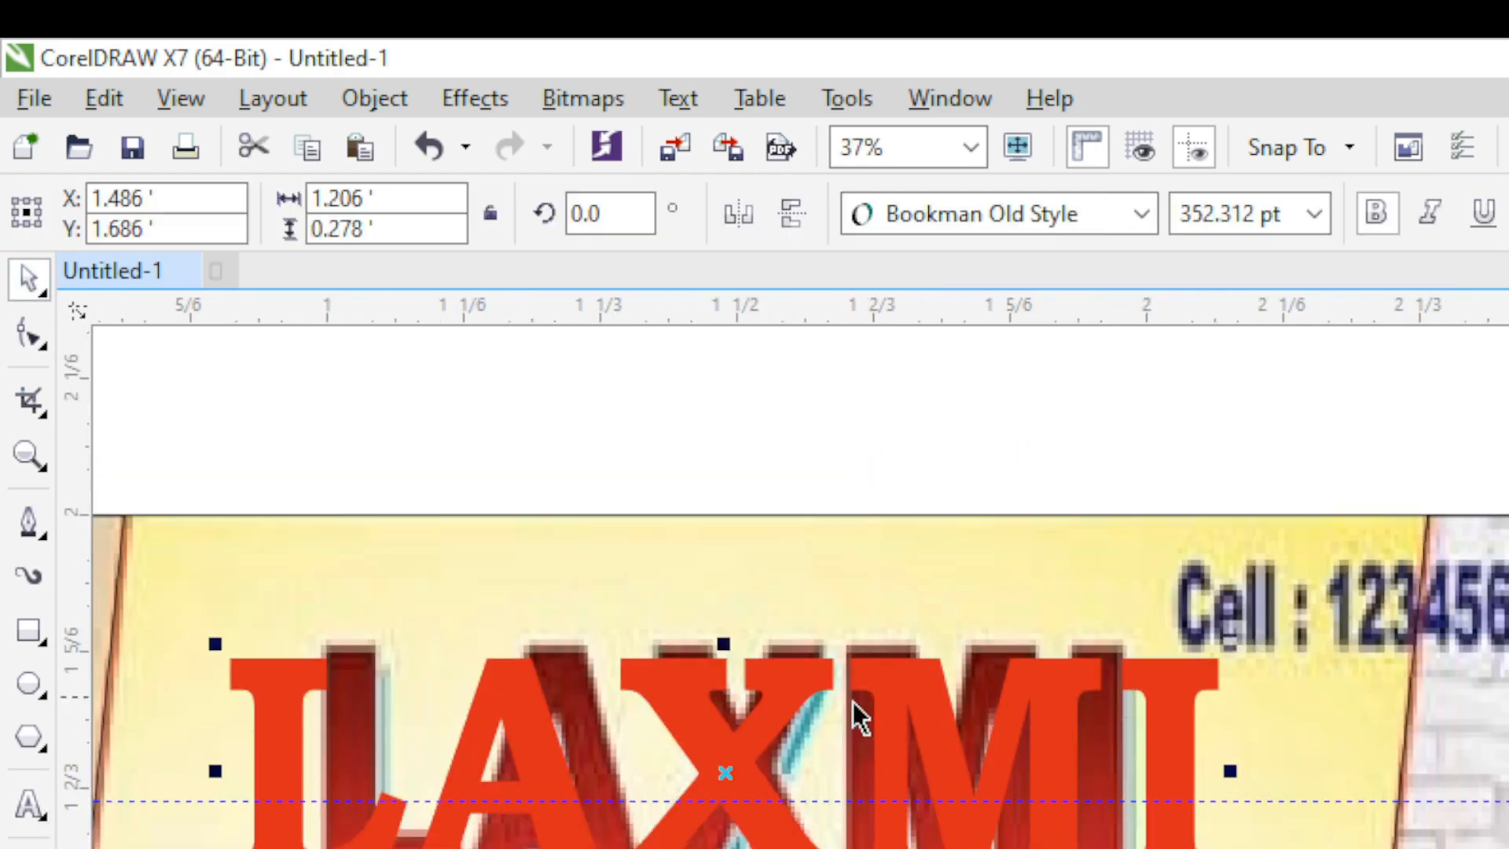
- Apply a vertical gradient from red down to dark brown-red to the LAXMI text
{"action": "scroll", "coordinate": [1003, 786], "scroll_direction": "up", "scroll_amount": 2}
{"action": "key", "text": "g"}
{"action": "left_click_drag", "start_coordinate": [1160, 610], "coordinate": [1170, 835]}
{"action": "key", "text": "space"}
{"action": "scroll", "coordinate": [1170, 835], "scroll_direction": "down", "scroll_amount": 2}
{"action": "scroll", "coordinate": [789, 681], "scroll_direction": "down", "scroll_amount": 1}
{"action": "scroll", "coordinate": [846, 714], "scroll_direction": "up", "scroll_amount": 1}
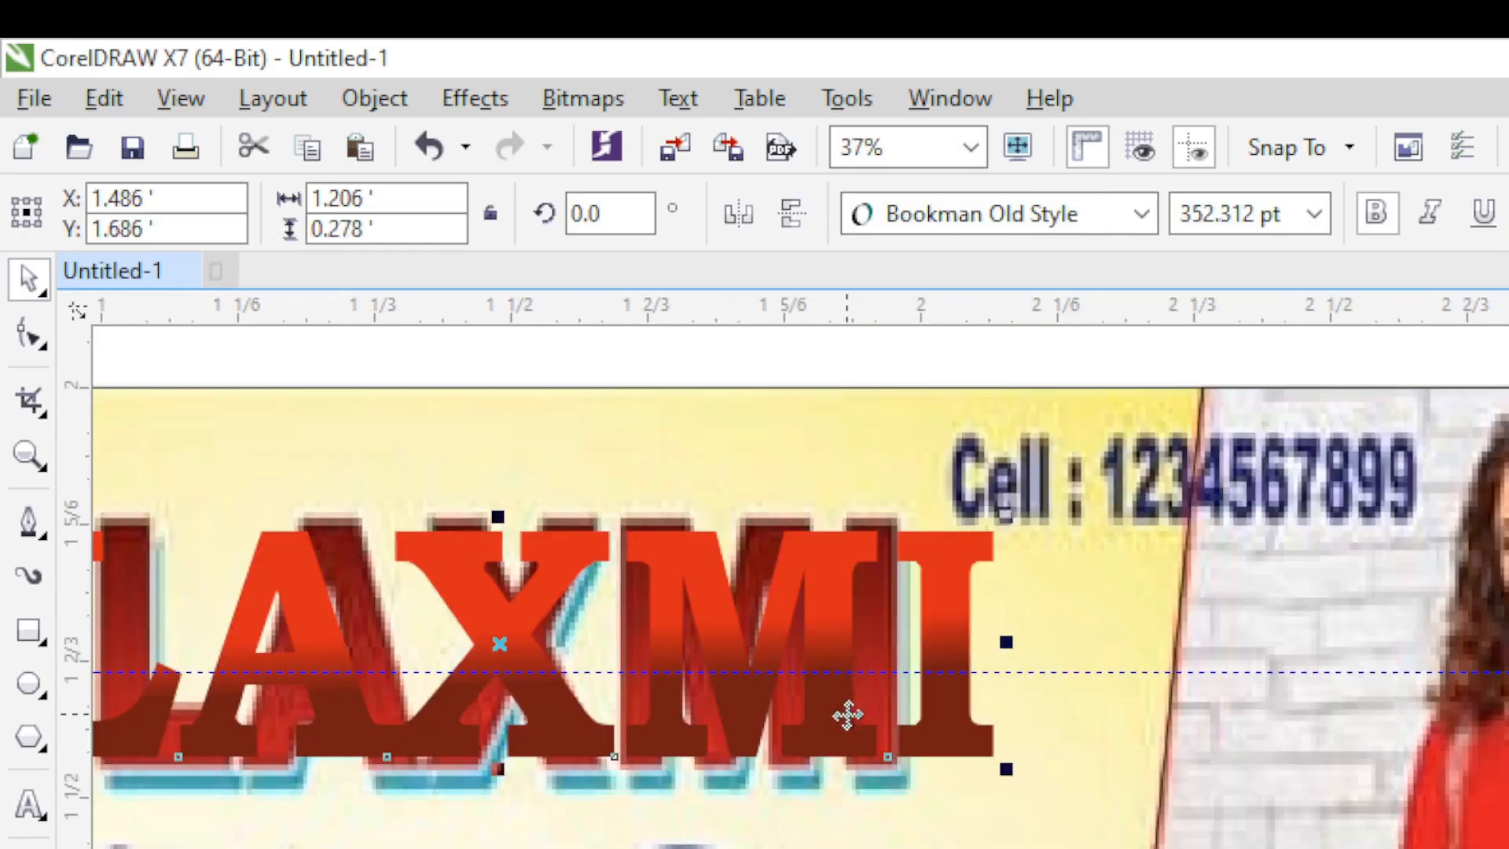
- Recolour the LAXMI text in its original position with a solid cyan-blue fill
{"action": "left_click_drag", "start_coordinate": [846, 714], "coordinate": [854, 726]}
{"action": "key", "text": "ctrl+z"}
{"action": "left_click", "coordinate": [1508, 650]}
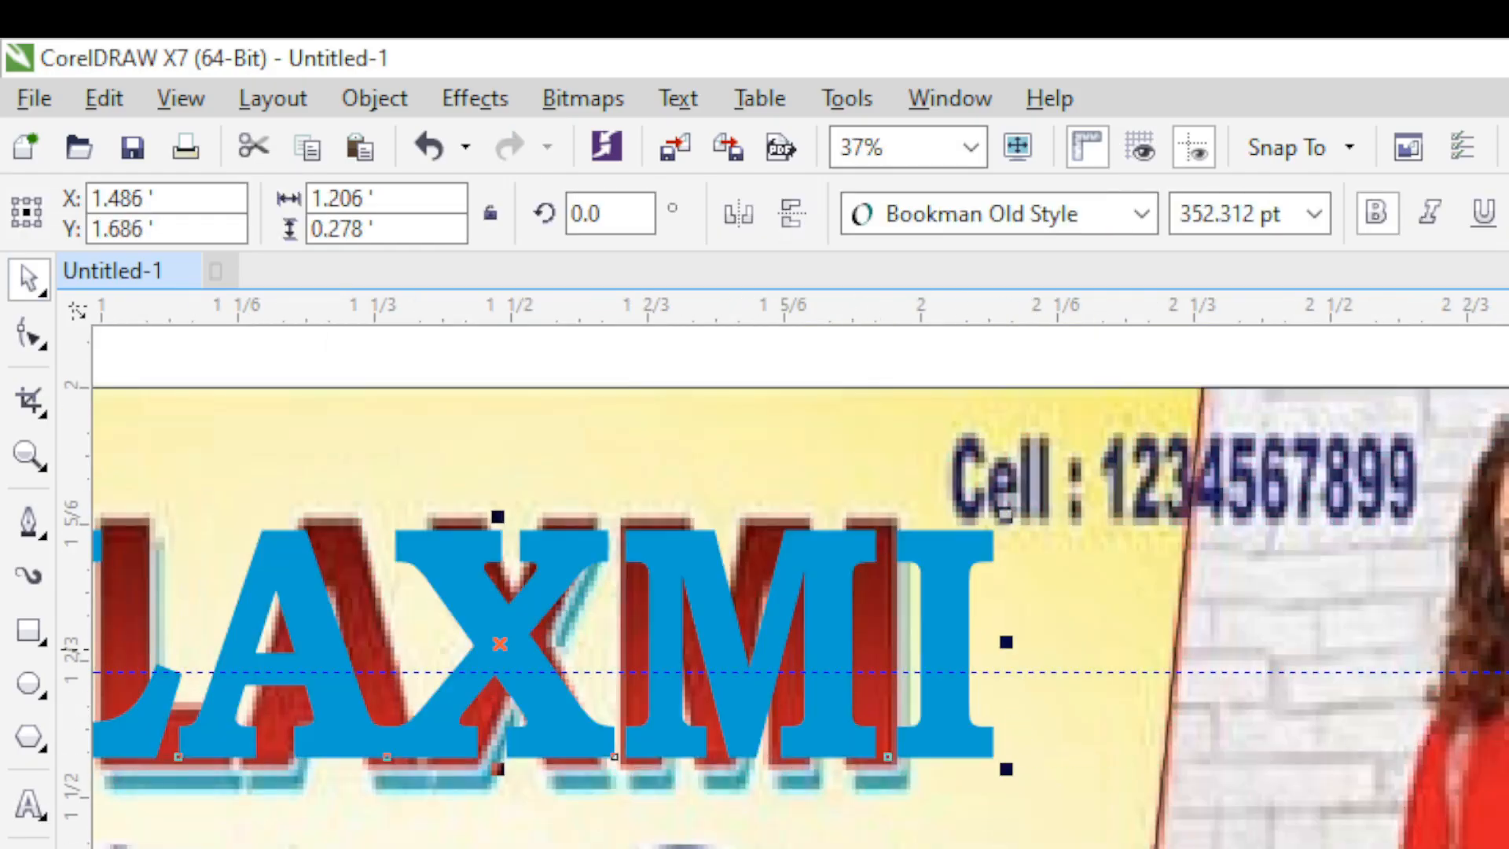
- Convert the cyan LAXMI text to a 900 dpi CMYK bitmap with anti-aliasing and a transparent background
{"action": "left_click", "coordinate": [1140, 216]}
{"action": "left_click", "coordinate": [1179, 271]}
{"action": "left_click", "coordinate": [583, 98]}
{"action": "left_click", "coordinate": [629, 137]}
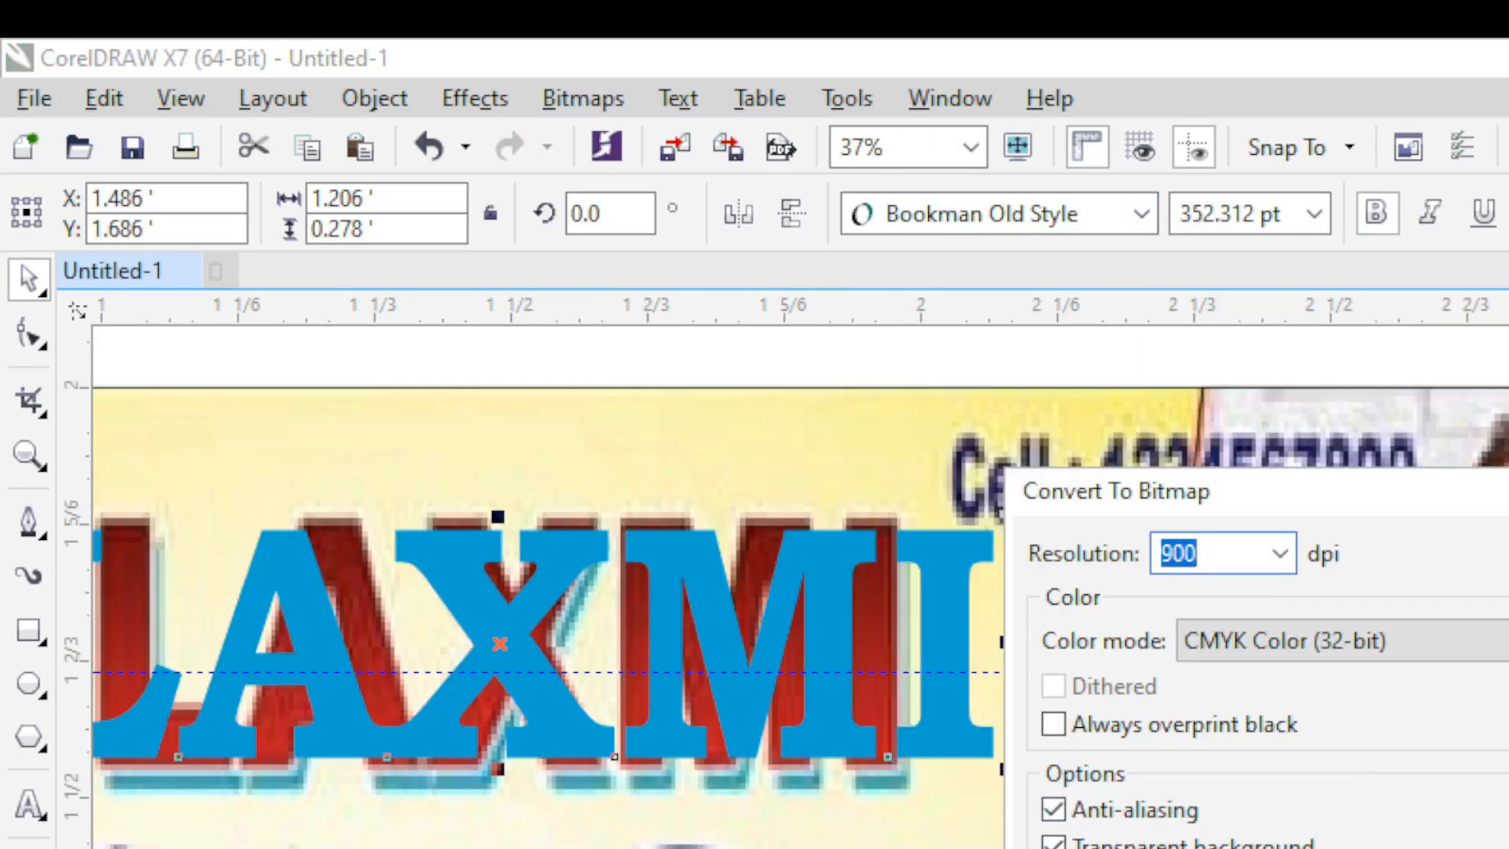
{"action": "key", "text": "Return"}
- Apply a Gaussian Blur with a 9-pixel radius to the cyan LAXMI bitmap, followed by one with a 52-pixel radius
{"action": "left_click", "coordinate": [582, 99]}
{"action": "left_click", "coordinate": [1106, 848]}
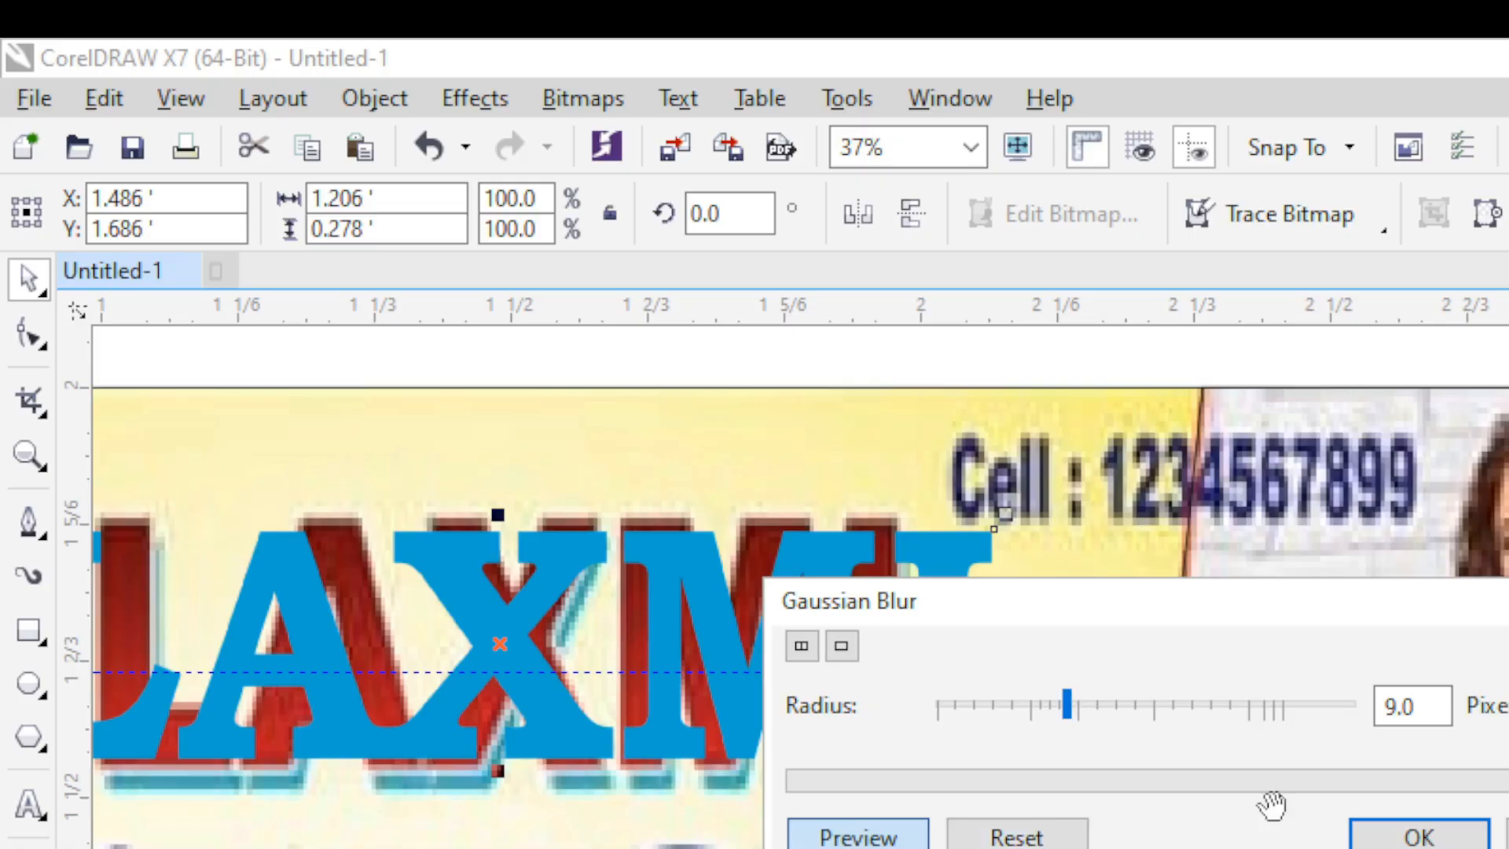
{"action": "left_click", "coordinate": [1418, 837]}
{"action": "left_click", "coordinate": [582, 99]}
{"action": "left_click", "coordinate": [1080, 841]}
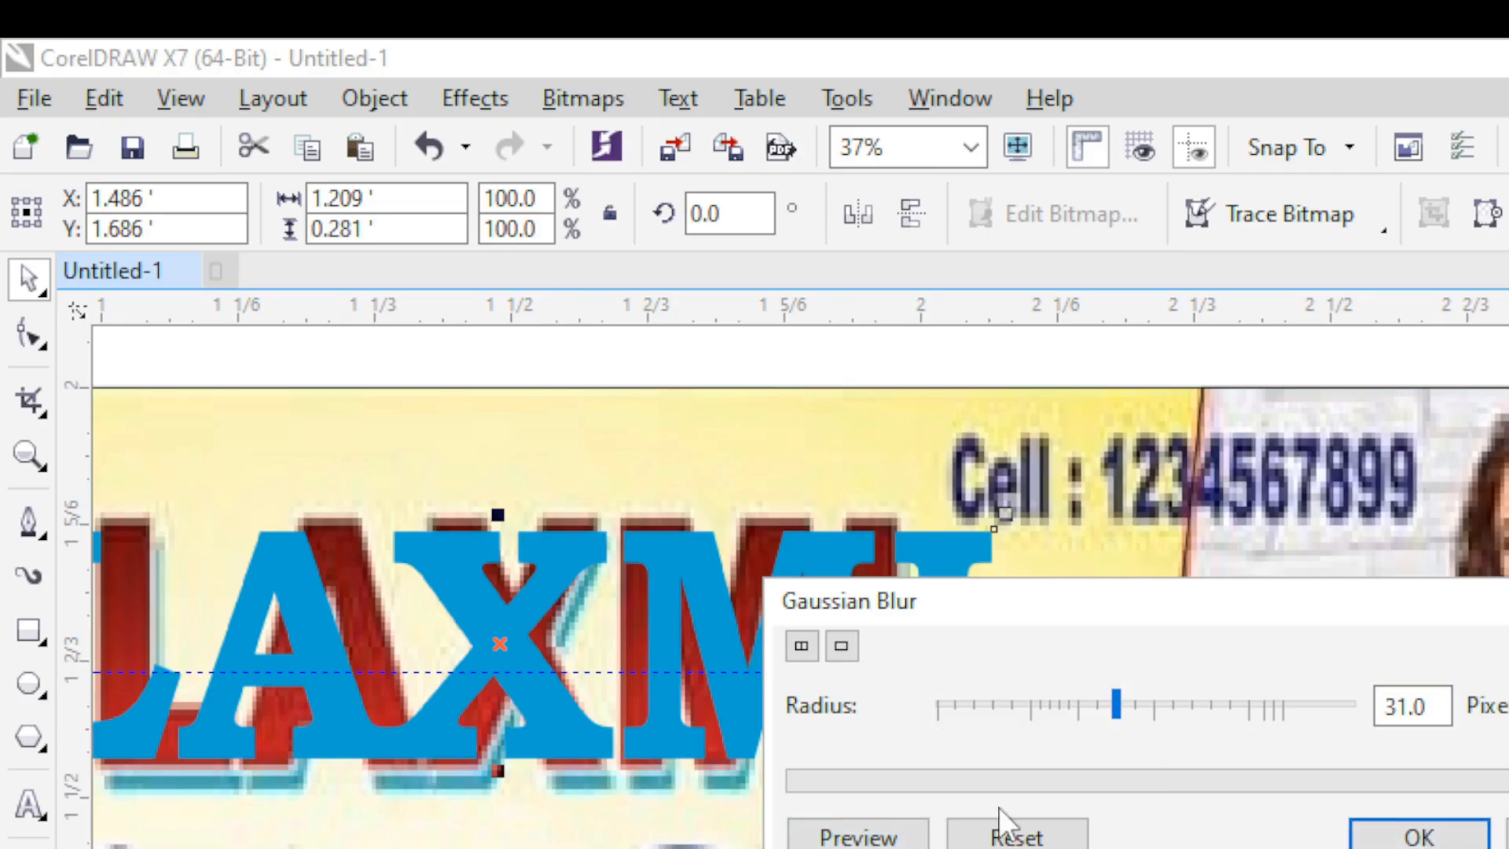
{"action": "left_click", "coordinate": [1158, 709]}
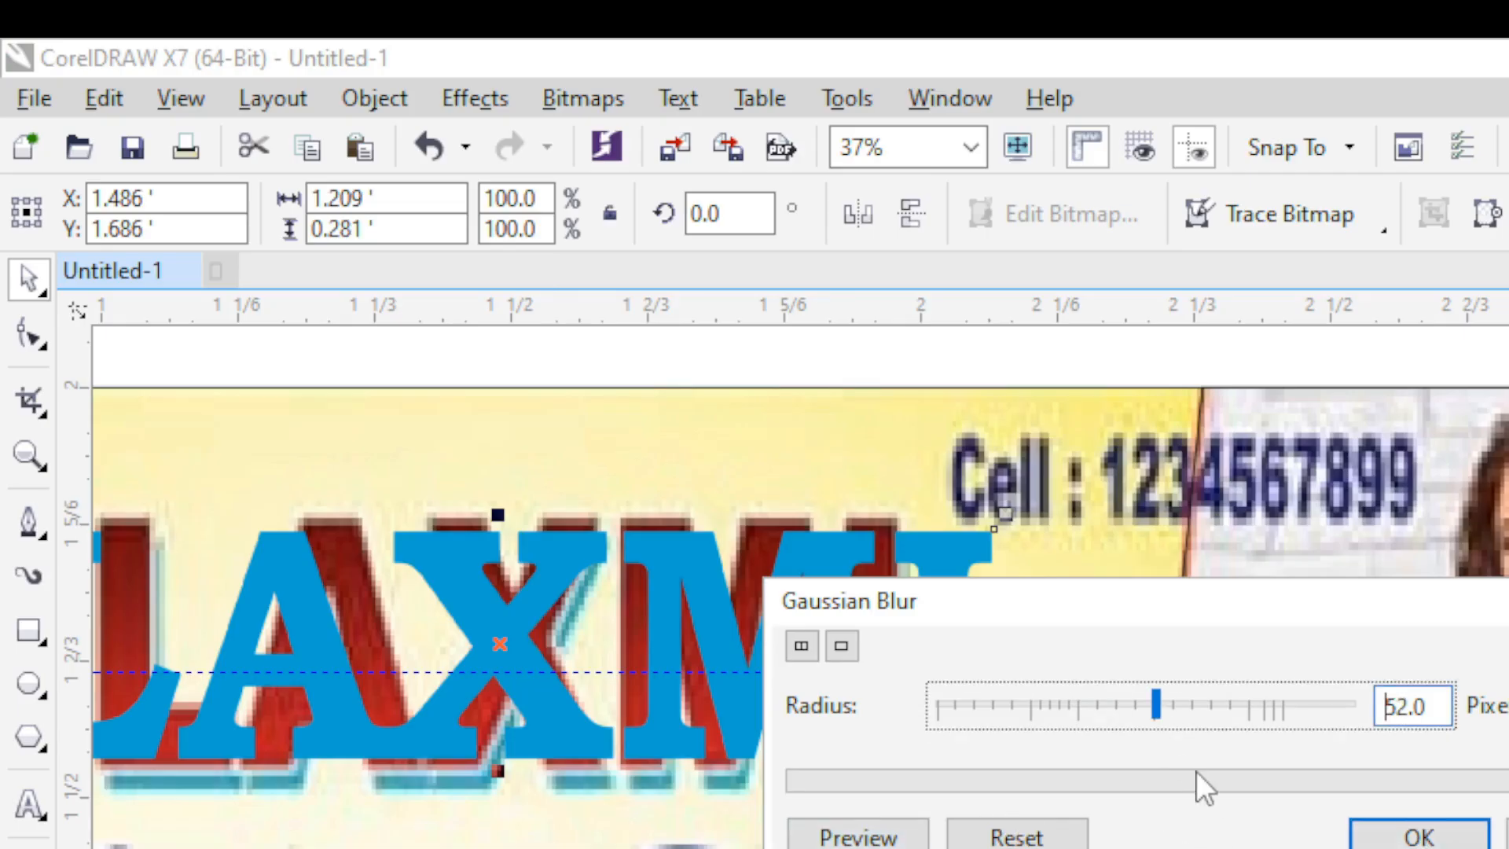
{"action": "key", "text": "Return"}
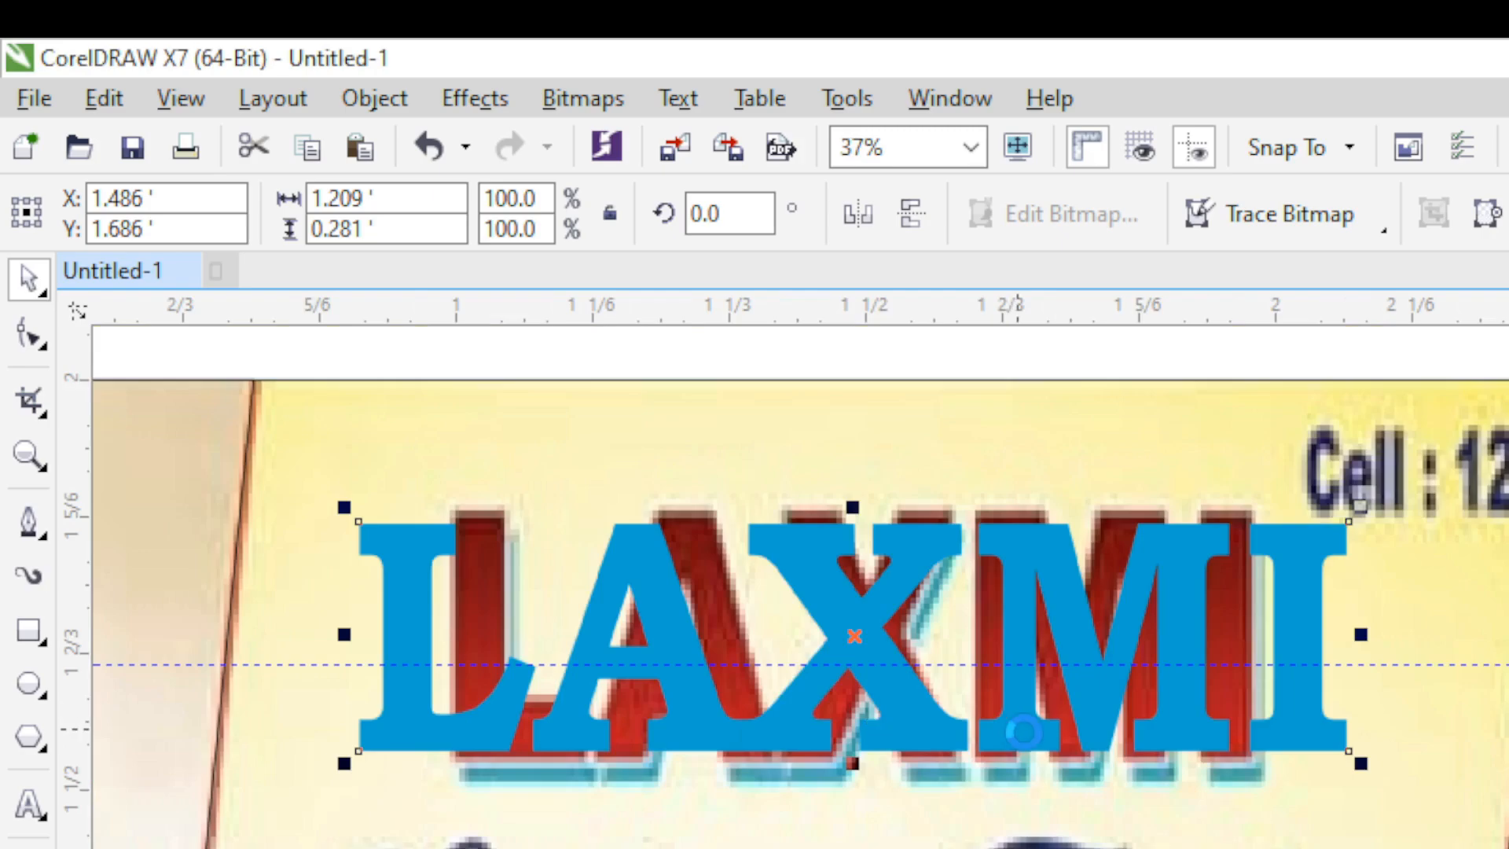
- Paste the gradient LAXMI text and offset it slightly up and left over the blurred cyan shadow
{"action": "key", "text": "ctrl+v"}
{"action": "left_click_drag", "start_coordinate": [890, 630], "coordinate": [868, 606]}
{"action": "scroll", "coordinate": [1277, 605], "scroll_direction": "up", "scroll_amount": 1}
{"action": "mouse_move", "coordinate": [1257, 621]}
{"action": "left_mouse_down"}
{"action": "mouse_move", "coordinate": [1250, 644]}
{"action": "mouse_move", "coordinate": [1263, 647]}
{"action": "left_mouse_up"}
{"action": "scroll", "coordinate": [1362, 654], "scroll_direction": "down", "scroll_amount": 2}
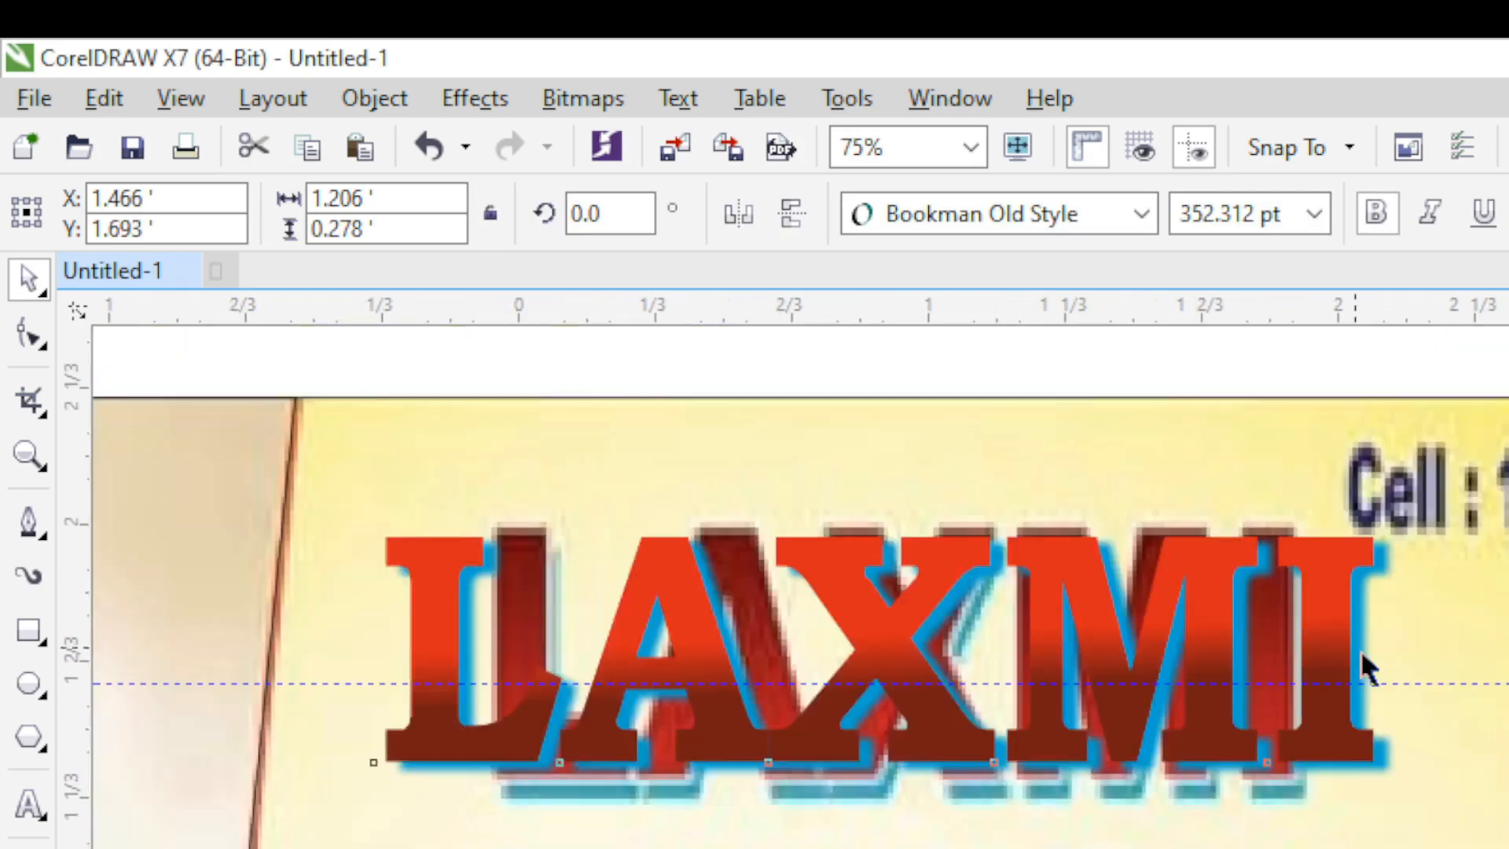
{"action": "key", "text": "Escape"}
- Remove the horizontal guideline and move the reference banner image off the page, beside its left edge
{"action": "scroll", "coordinate": [1232, 763], "scroll_direction": "down", "scroll_amount": 1}
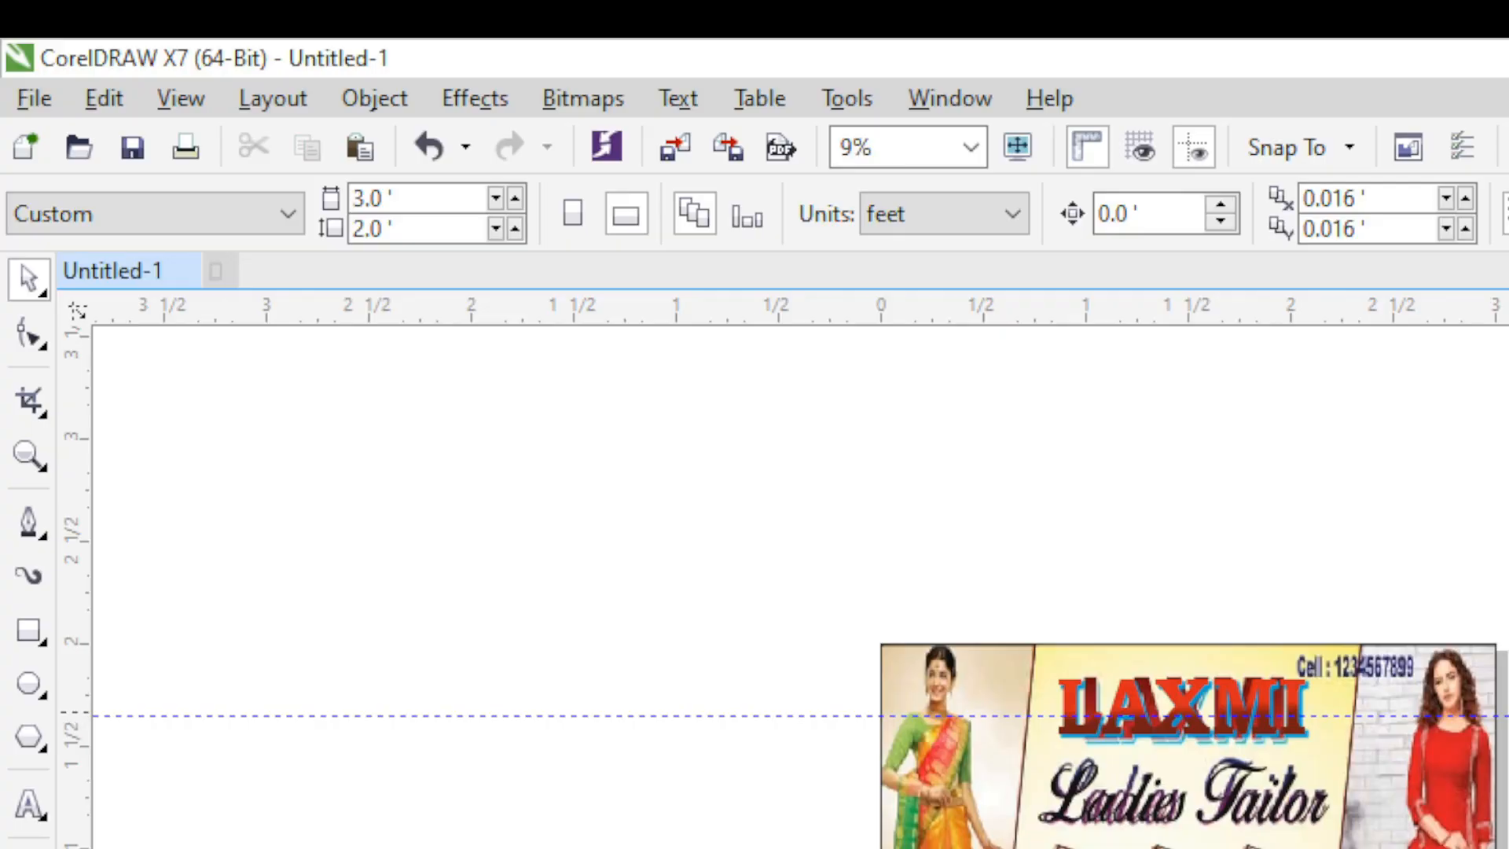
{"action": "key", "text": "Delete"}
{"action": "scroll", "coordinate": [1283, 686], "scroll_direction": "up", "scroll_amount": 1}
{"action": "key", "text": "ctrl+z"}
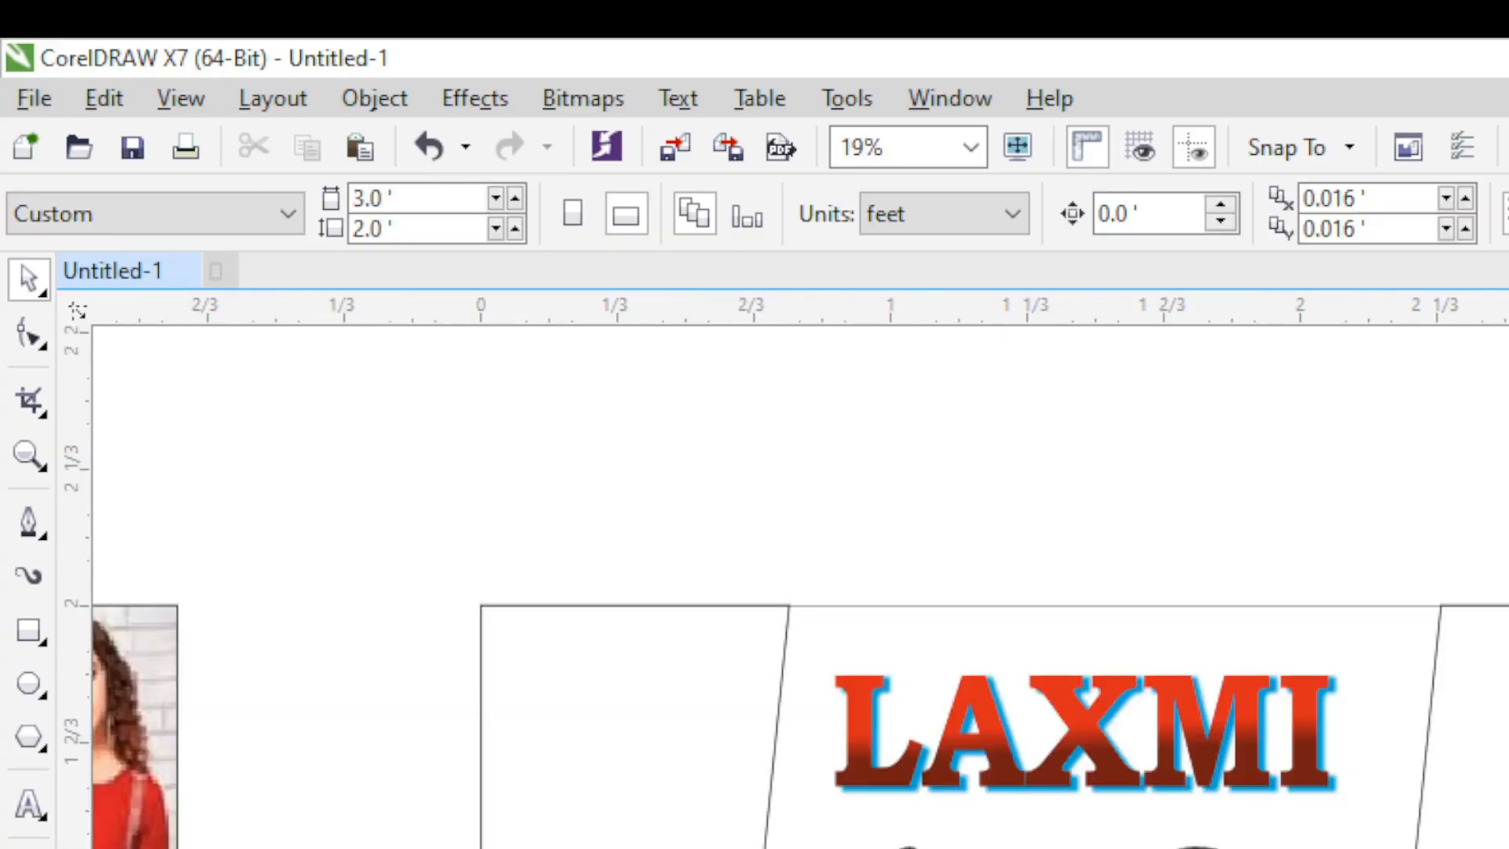
- Move the LAXMI title slightly down and add a page-sized 3 by 2 ft rectangle
{"action": "left_click", "coordinate": [1182, 781]}
{"action": "scroll", "coordinate": [1182, 781], "scroll_direction": "up", "scroll_amount": 1}
{"action": "left_click_drag", "start_coordinate": [1182, 782], "coordinate": [1183, 809]}
{"action": "scroll", "coordinate": [1204, 790], "scroll_direction": "down", "scroll_amount": 1}
{"action": "left_click", "coordinate": [1279, 842]}
{"action": "double_click", "coordinate": [28, 630]}
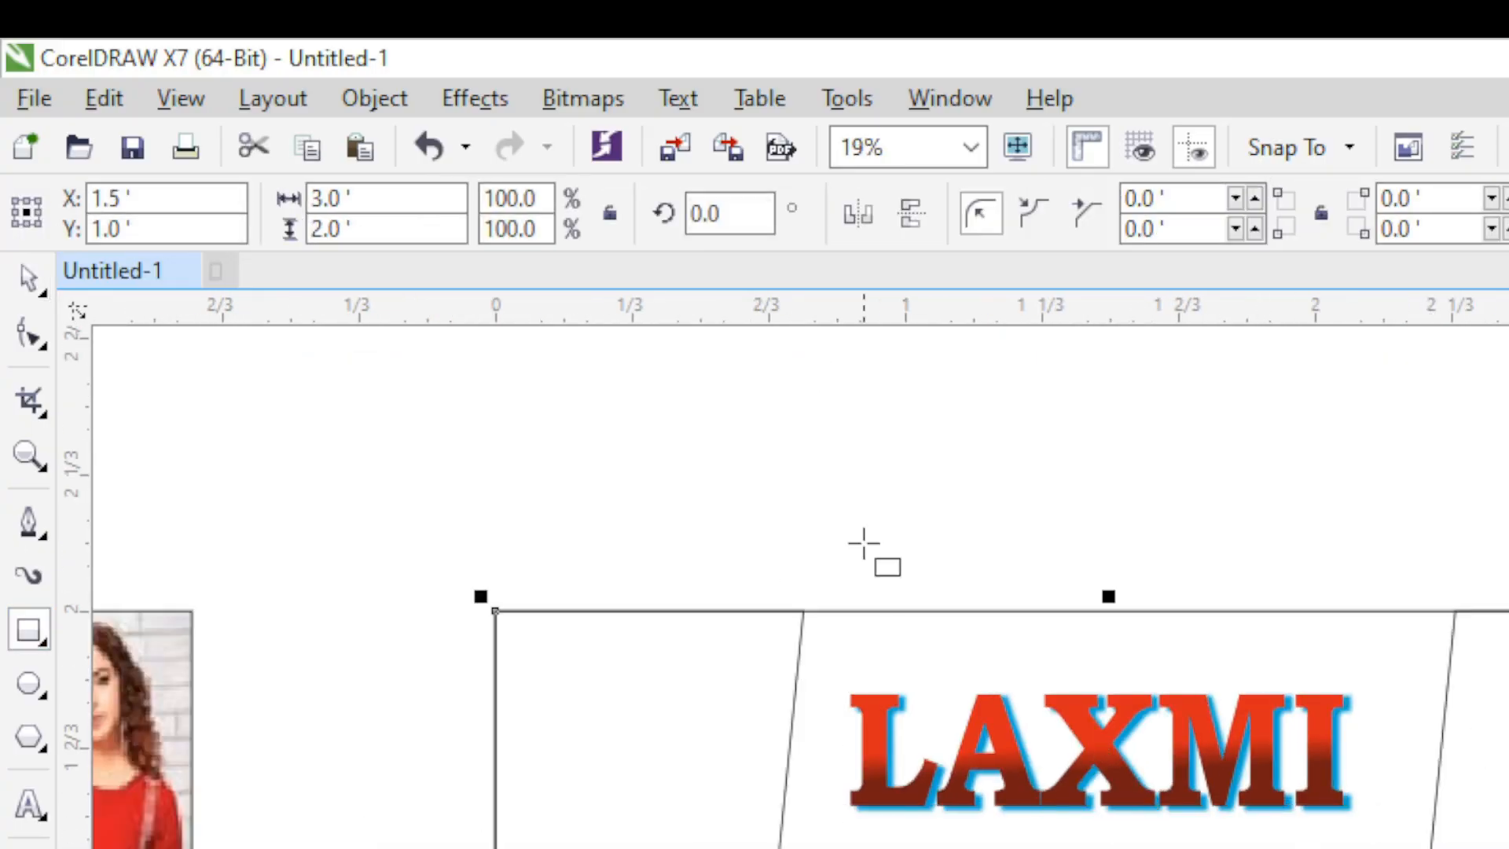
{"action": "key", "text": "space"}
{"action": "key", "text": "Escape"}
- Centre the LAXMI title horizontally on the page rectangle
{"action": "left_click", "coordinate": [1388, 729]}
{"action": "left_click", "coordinate": [1285, 709], "text": "shift"}
{"action": "key", "text": "c"}
{"action": "key", "text": "Escape"}
{"action": "scroll", "coordinate": [1281, 708], "scroll_direction": "down", "scroll_amount": 1}
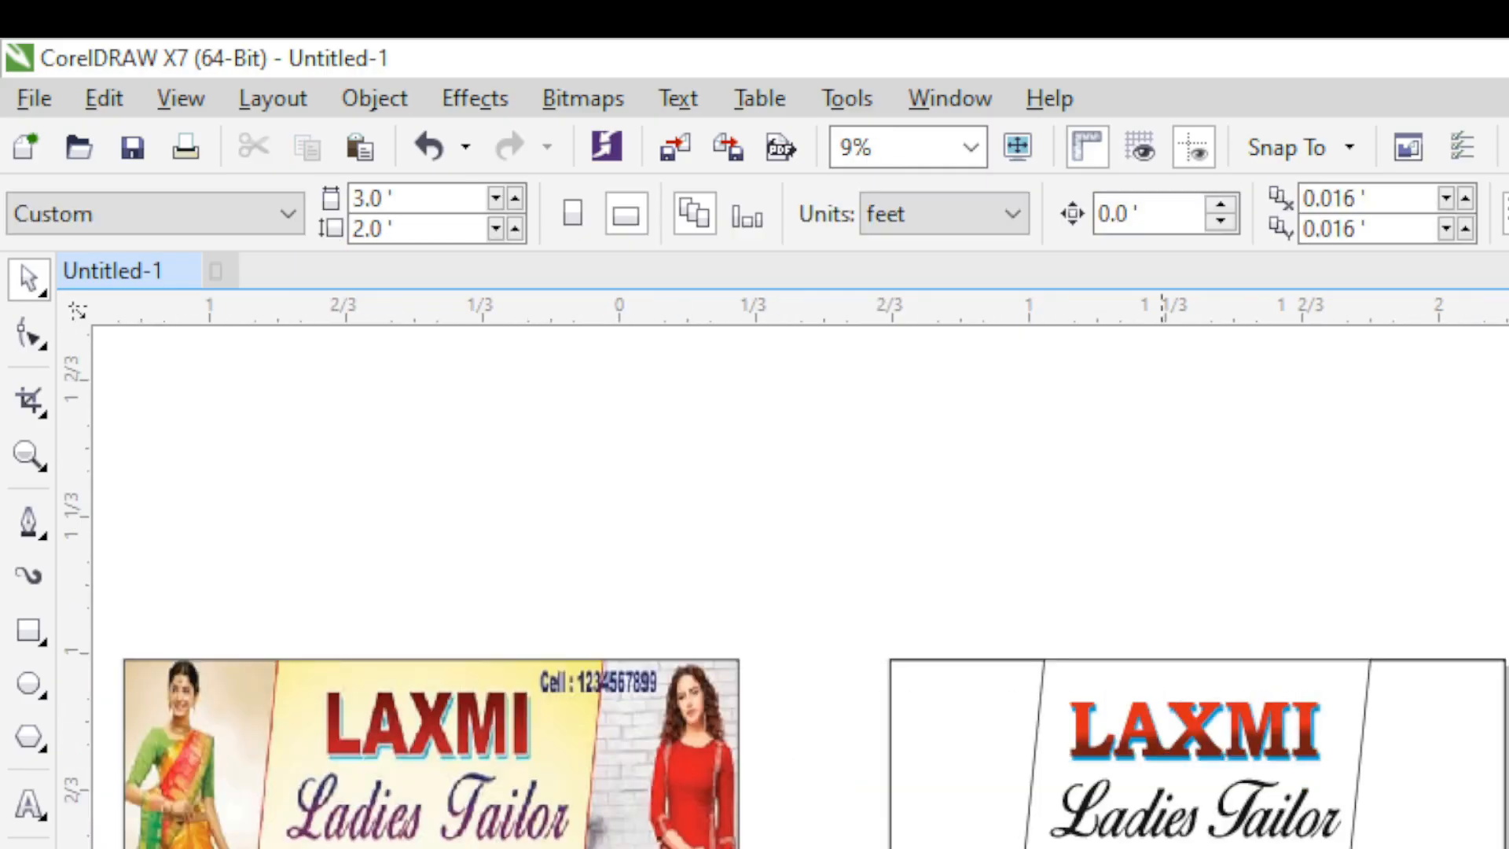
- Group the three red squares with their tilted frames and centre the group horizontally on the page rectangle
{"action": "scroll", "coordinate": [1226, 845], "scroll_direction": "up", "scroll_amount": 2}
{"action": "scroll", "coordinate": [1331, 845], "scroll_direction": "down", "scroll_amount": 1}
{"action": "left_click_drag", "start_coordinate": [854, 619], "coordinate": [1506, 846]}
{"action": "key", "text": "ctrl+g"}
{"action": "left_click", "coordinate": [1494, 833], "text": "shift"}
{"action": "key", "text": "c"}
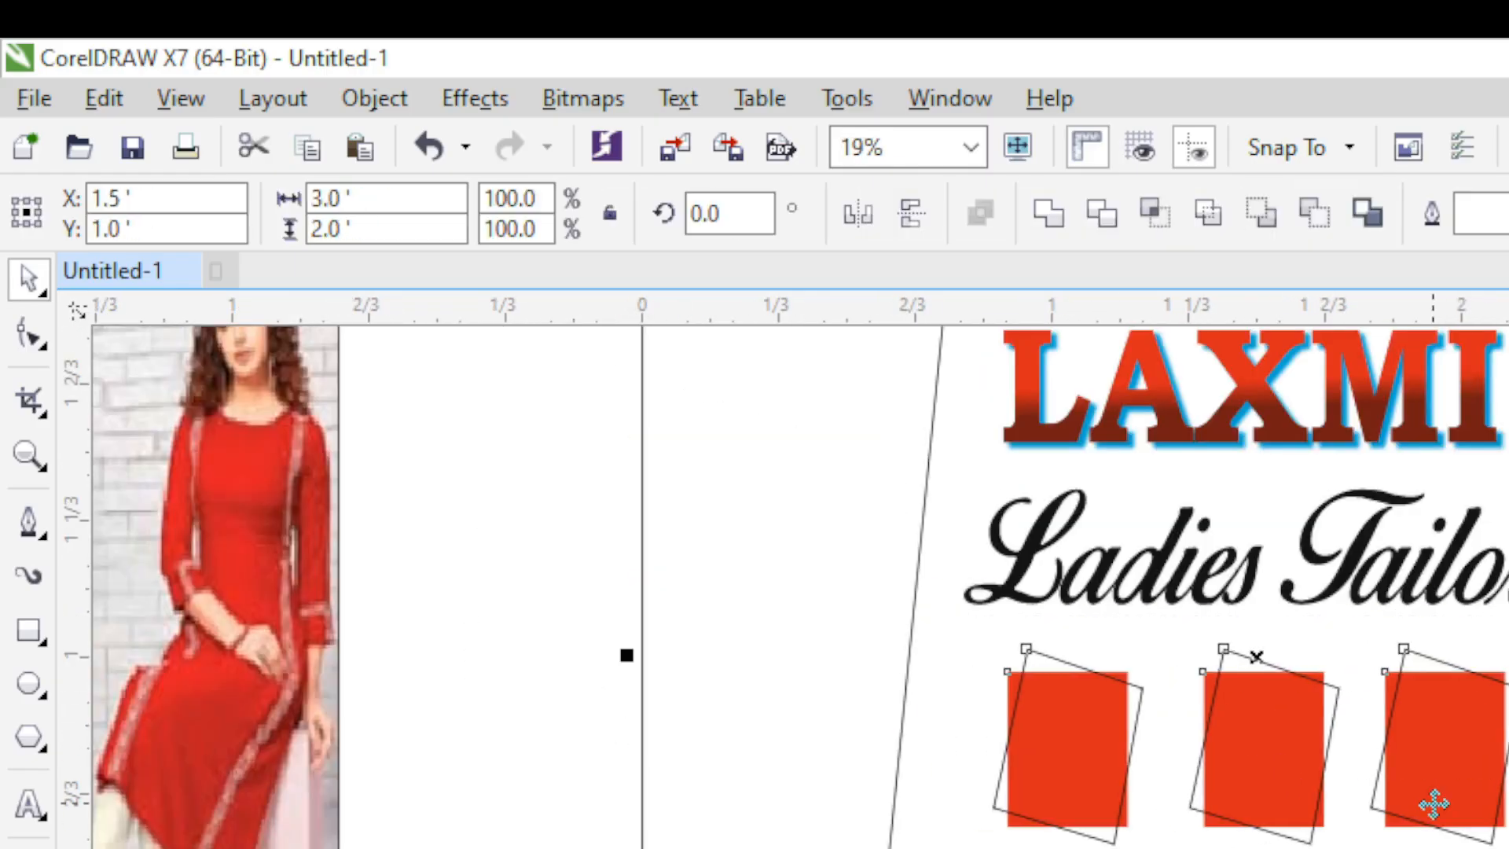
- Centre the blue rounded services box horizontally on the page rectangle
{"action": "scroll", "coordinate": [918, 845], "scroll_direction": "up", "scroll_amount": 2}
{"action": "left_click", "coordinate": [882, 842]}
{"action": "scroll", "coordinate": [826, 844], "scroll_direction": "down", "scroll_amount": 2}
{"action": "left_click", "coordinate": [826, 844], "text": "shift"}
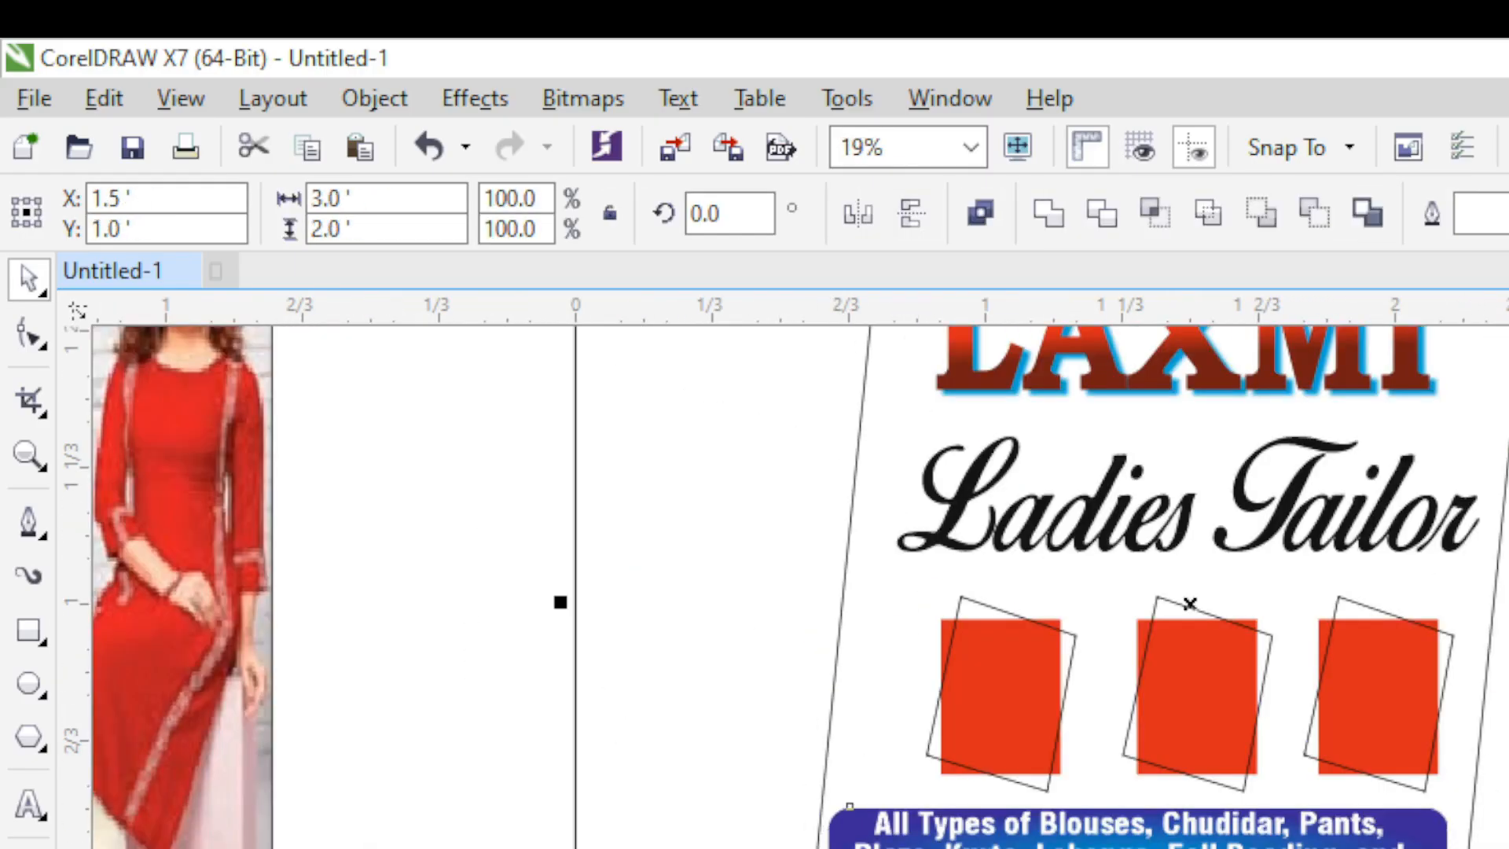
{"action": "key", "text": "c"}
{"action": "left_click", "coordinate": [1064, 489], "text": "shift"}
{"action": "left_click", "coordinate": [1064, 488], "text": "shift"}
{"action": "scroll", "coordinate": [1290, 845], "scroll_direction": "down", "scroll_amount": 1}
{"action": "scroll", "coordinate": [1360, 845], "scroll_direction": "up", "scroll_amount": 1}
{"action": "key", "text": "Escape"}
{"action": "left_click", "coordinate": [1371, 844]}
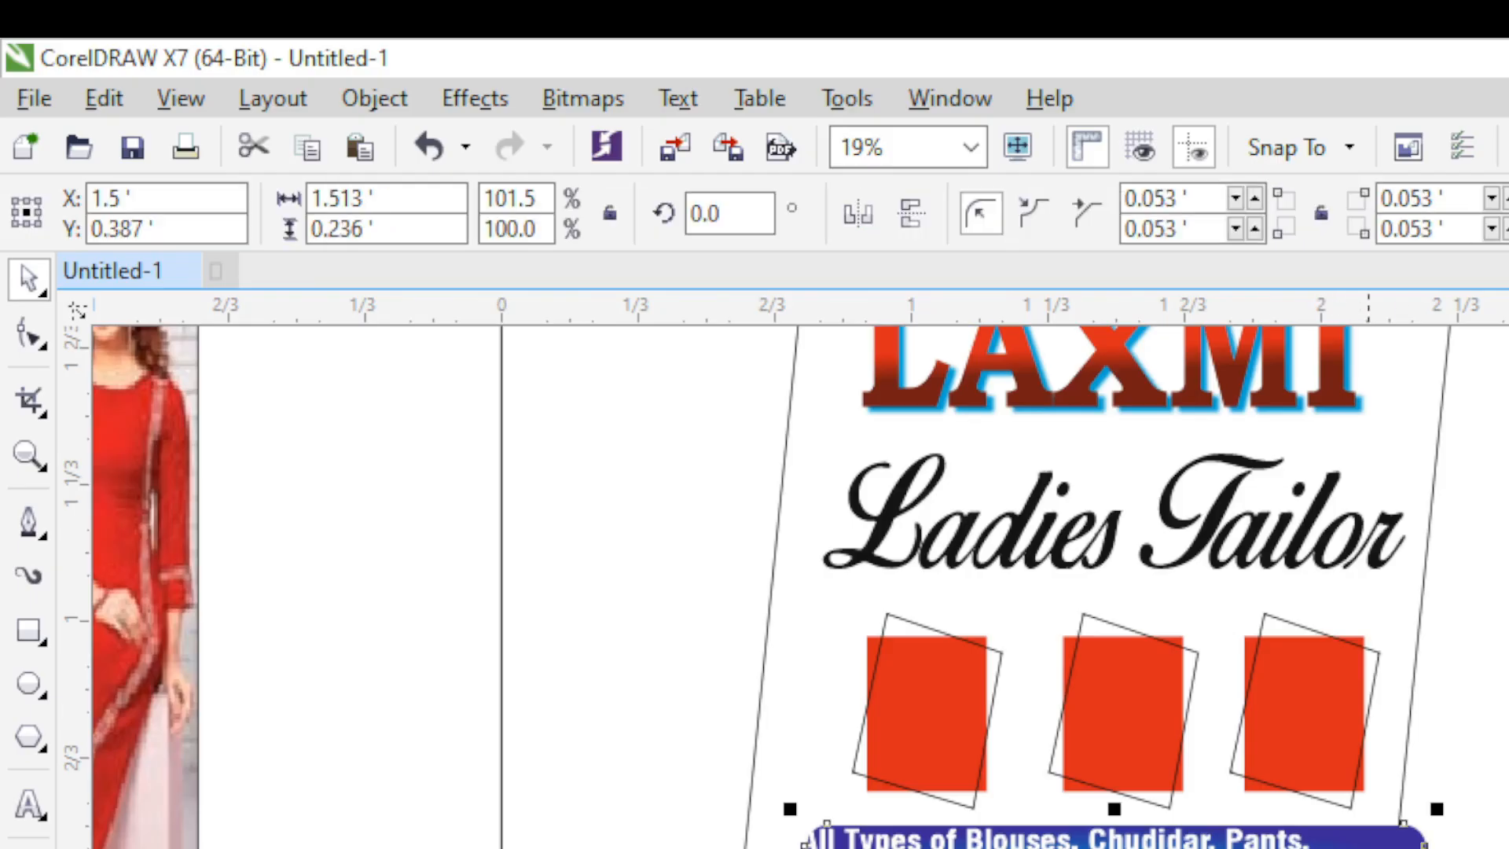
{"action": "left_click", "coordinate": [1270, 758]}
{"action": "left_click", "coordinate": [1203, 531], "text": "shift"}
{"action": "left_click", "coordinate": [1336, 843]}
{"action": "scroll", "coordinate": [1351, 845], "scroll_direction": "down", "scroll_amount": 1}
{"action": "scroll", "coordinate": [1371, 828], "scroll_direction": "up", "scroll_amount": 1}
{"action": "key", "text": "Escape"}
- Replace the right slanted panel with a copy of the left one, mirrored vertically and horizontally and aligned to the page's right edge
{"action": "left_click", "coordinate": [1371, 845]}
{"action": "left_click", "coordinate": [720, 799]}
{"action": "left_click_drag", "start_coordinate": [719, 799], "coordinate": [1508, 799]}
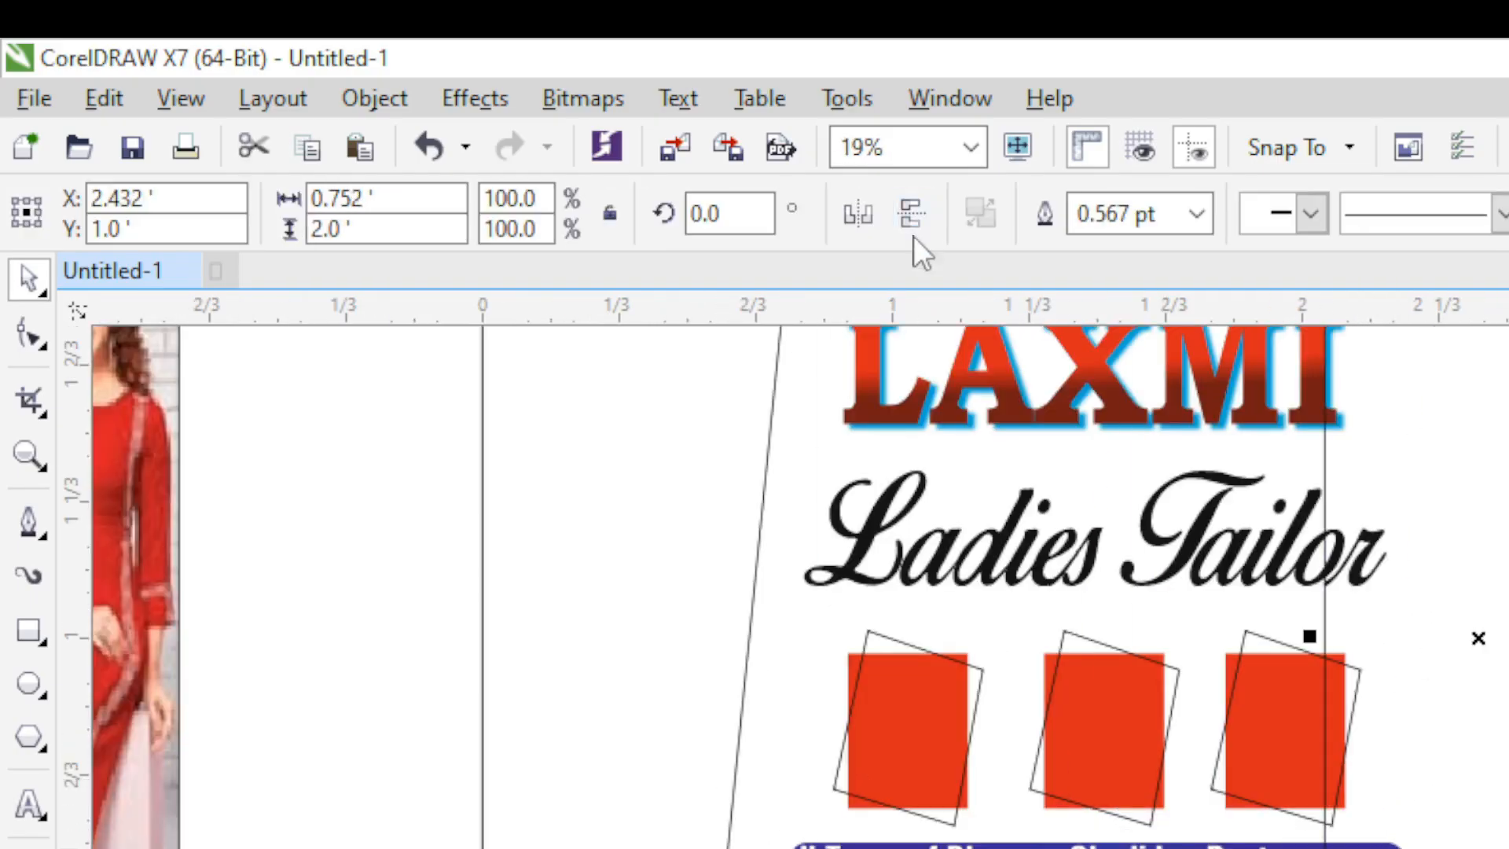
{"action": "left_click", "coordinate": [912, 213]}
{"action": "left_click", "coordinate": [858, 213]}
{"action": "left_click", "coordinate": [1390, 845], "text": "shift"}
{"action": "key", "text": "r"}
- Centre the white services text horizontally on the blue rounded box
{"action": "left_click", "coordinate": [1289, 844]}
{"action": "left_click", "coordinate": [1389, 845], "text": "shift"}
{"action": "key", "text": "c"}
{"action": "left_click", "coordinate": [1391, 845], "text": "shift"}
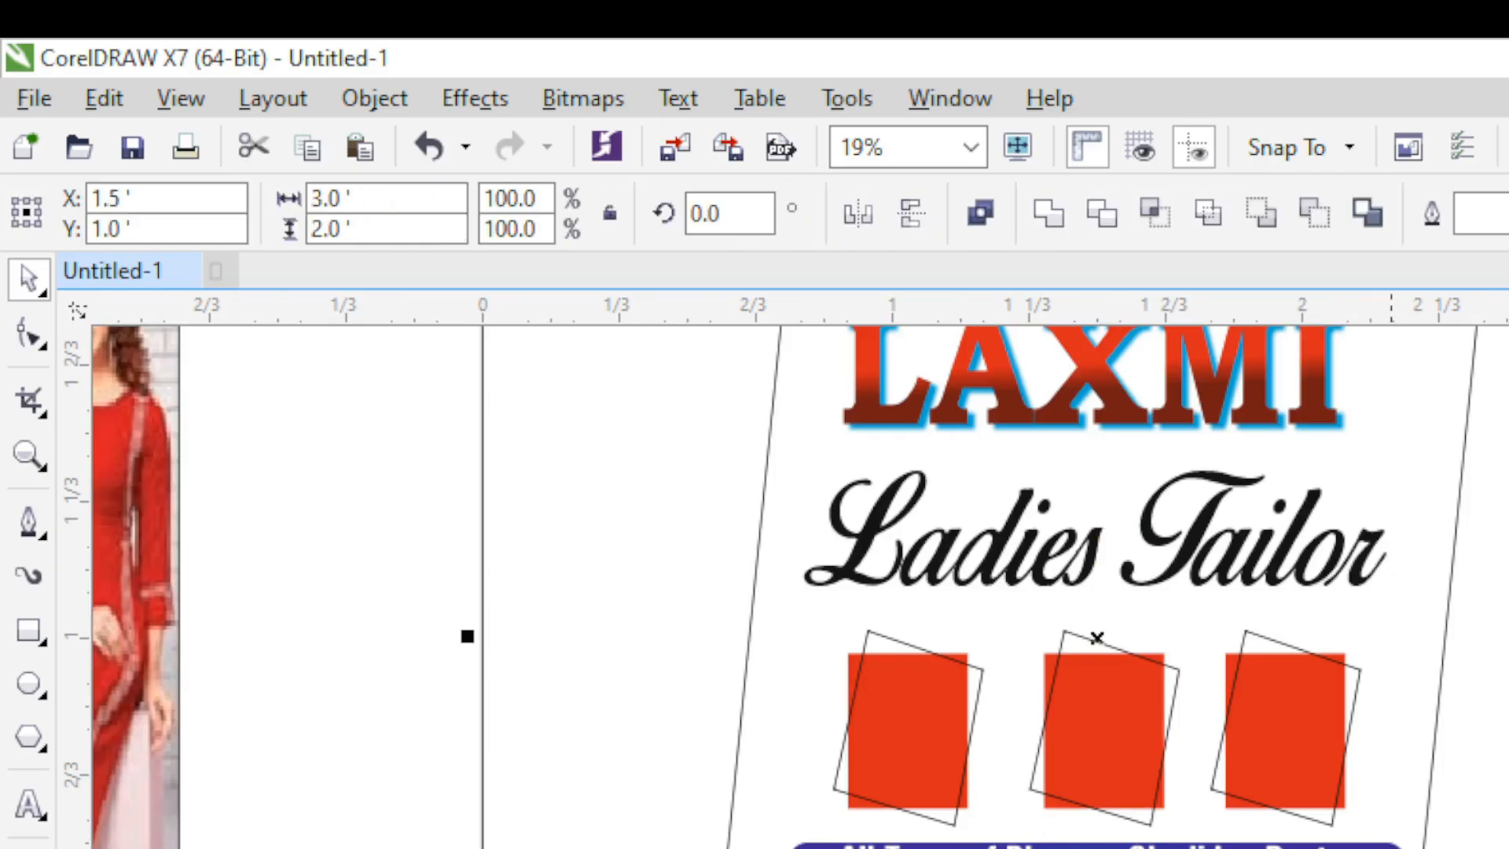
{"action": "key", "text": "Escape"}
- Extend the left end of the shape at the banner's lower edge toward the left slanted panel
{"action": "left_click", "coordinate": [864, 848]}
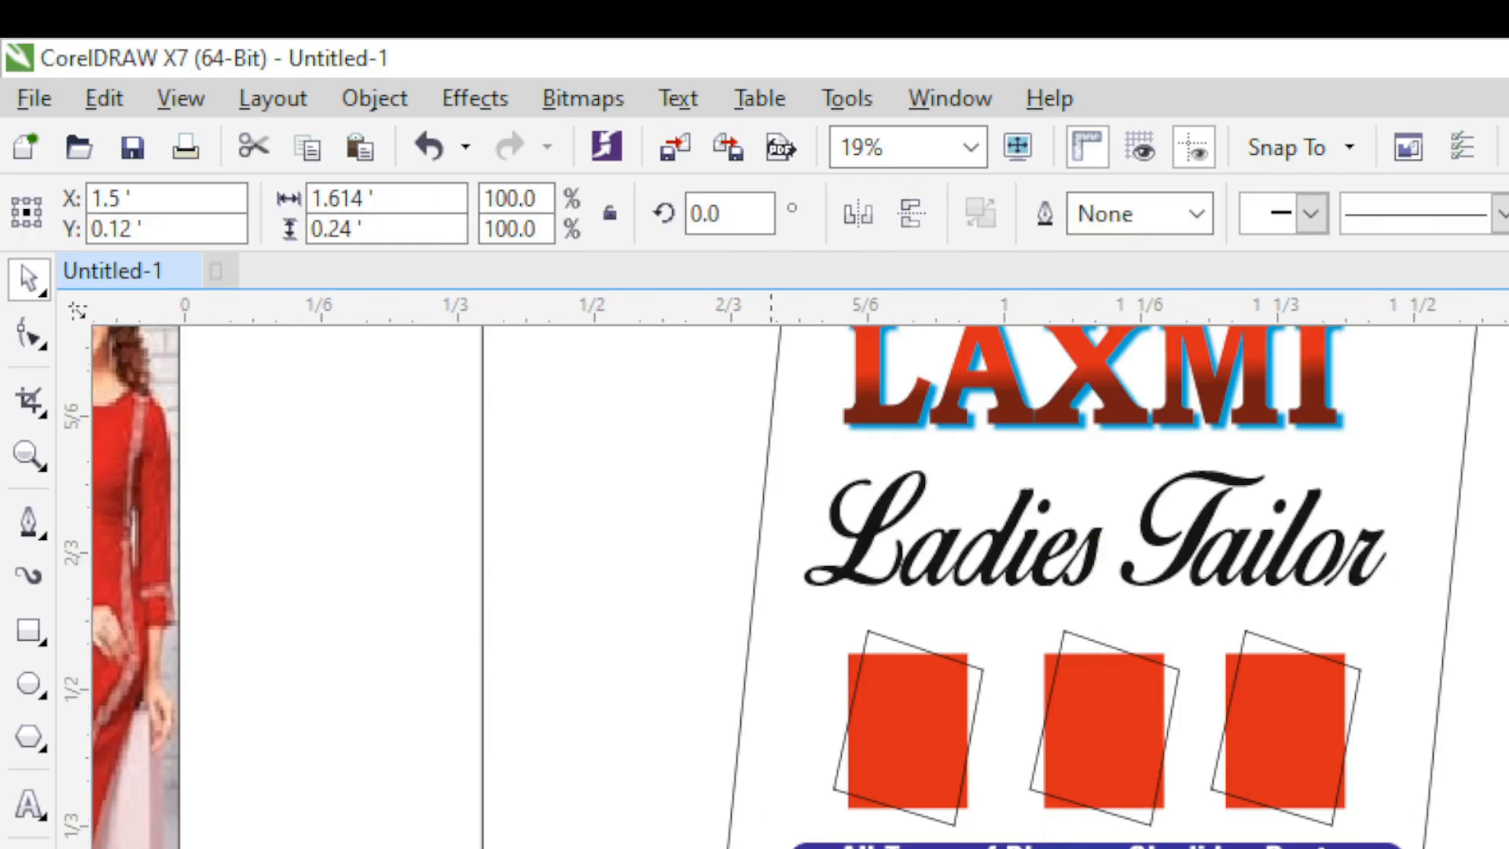
{"action": "scroll", "coordinate": [780, 848], "scroll_direction": "up", "scroll_amount": 1}
{"action": "left_click_drag", "start_coordinate": [753, 847], "coordinate": [636, 847]}
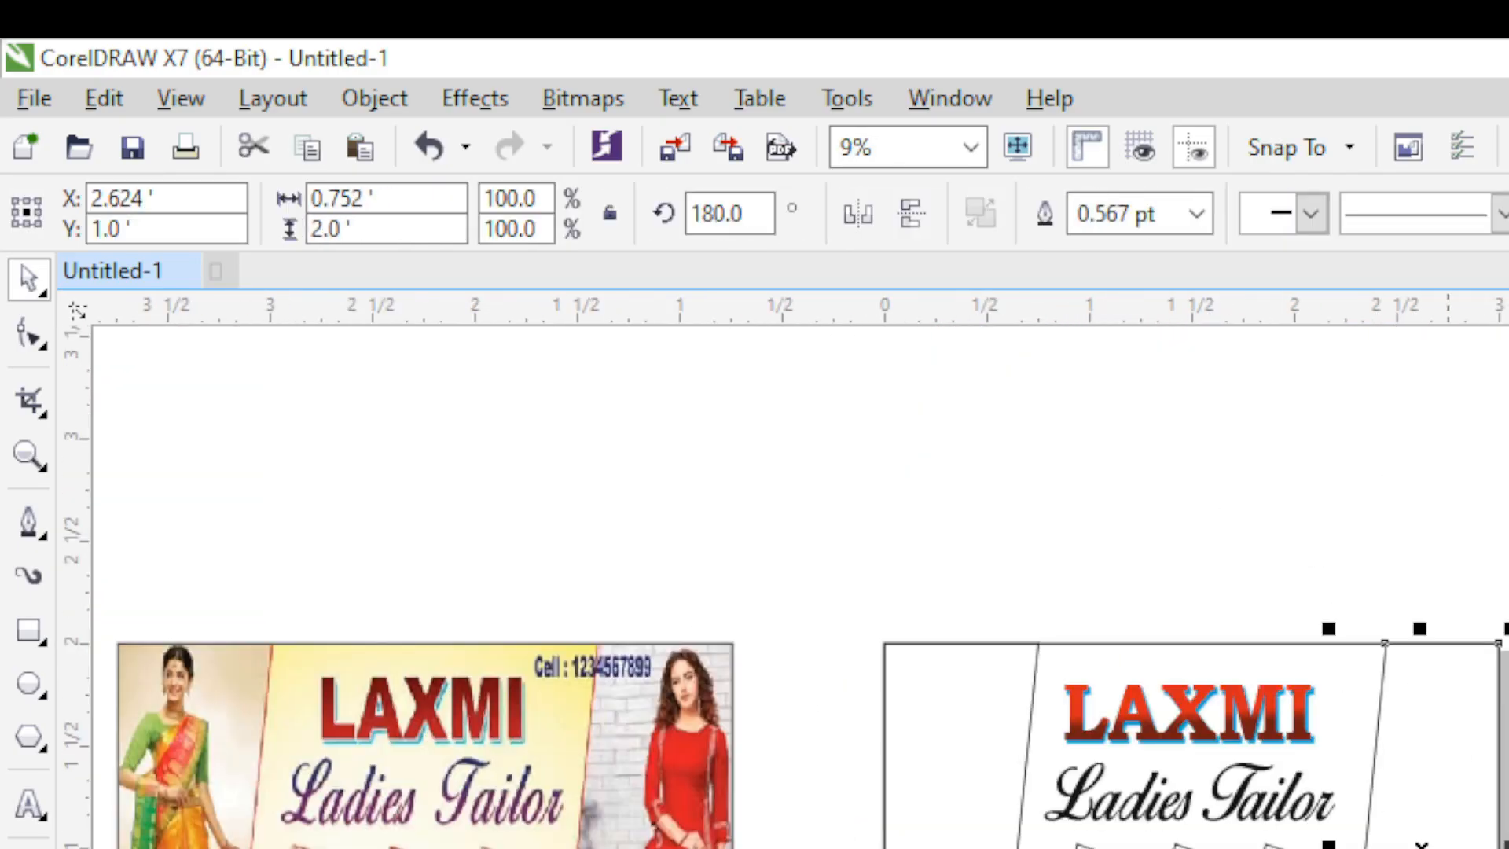
- Enlarge the LAXMI title slightly and apply a vertical blue-to-magenta gradient to the Ladies Tailor text
{"action": "key", "text": "Escape"}
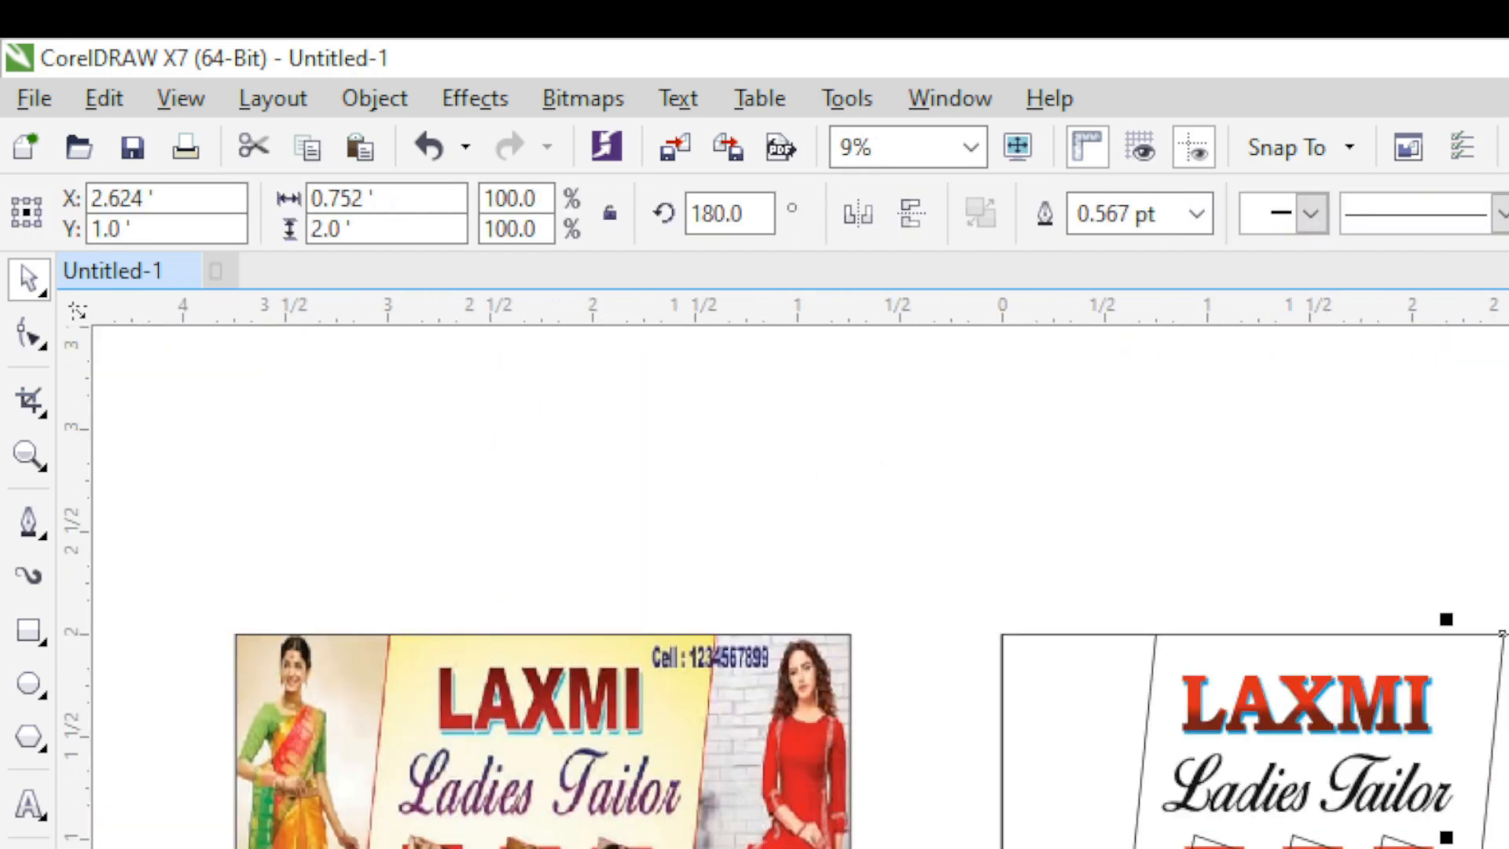
{"action": "left_click", "coordinate": [1061, 498]}
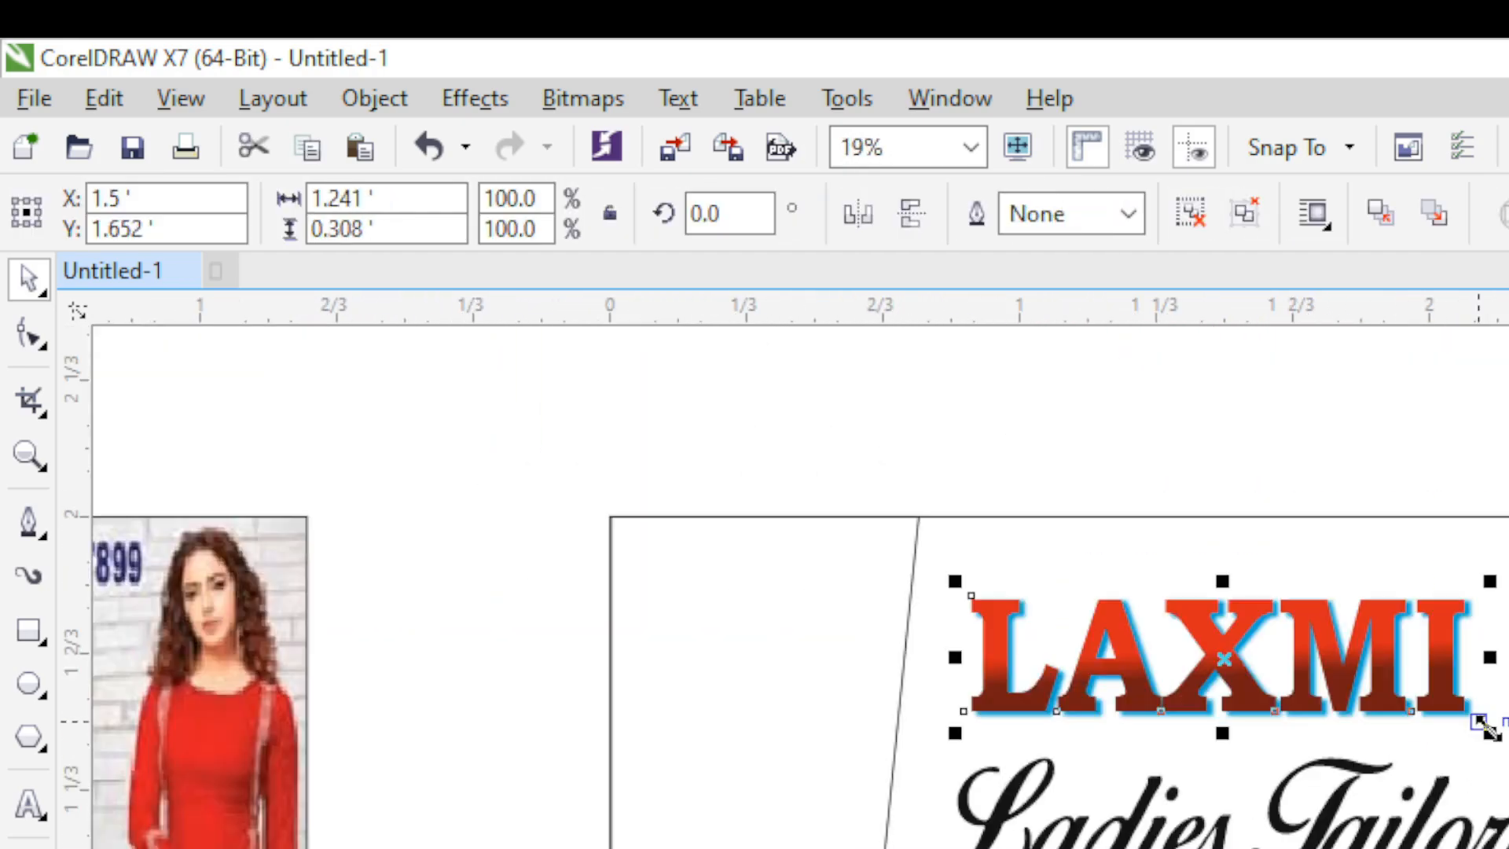
{"action": "left_click_drag", "start_coordinate": [1488, 729], "coordinate": [1501, 734]}
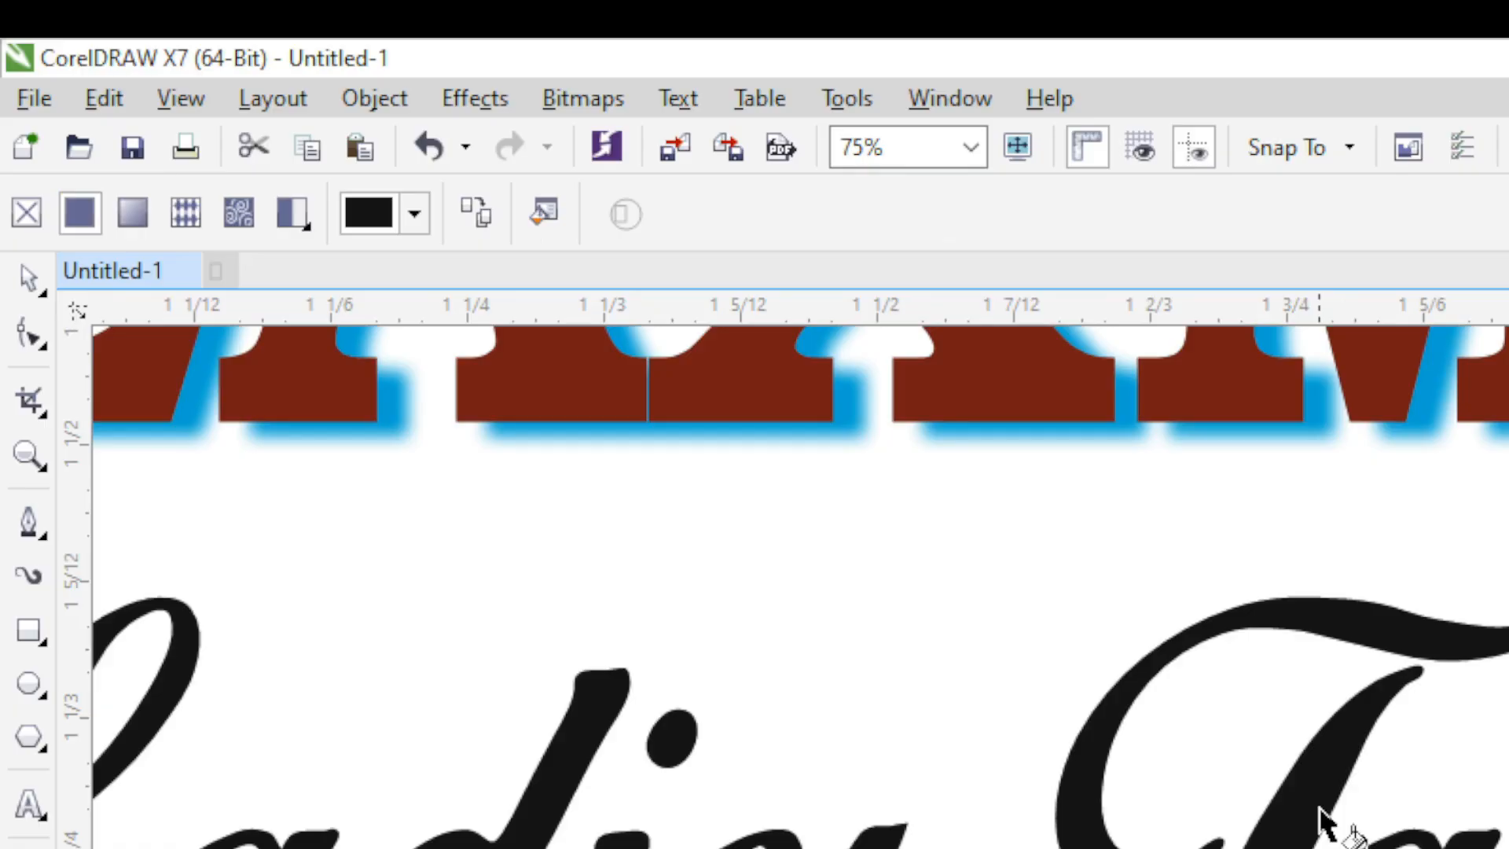
{"action": "left_click_drag", "start_coordinate": [1318, 789], "coordinate": [1318, 848]}
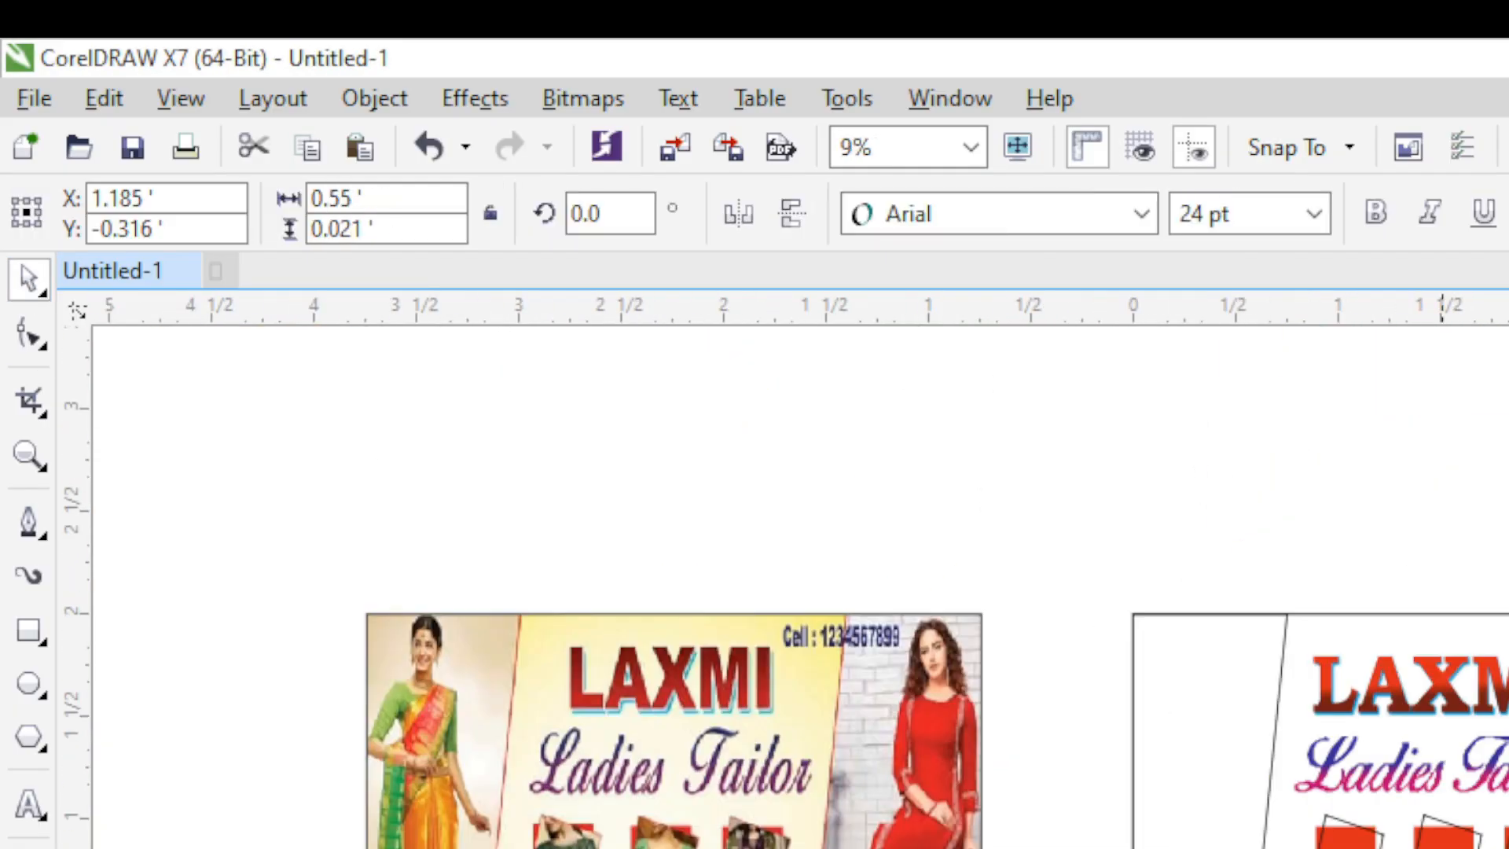
- Enlarge the contact number text to 55.14 pt and place it above the LAXMI title
{"action": "left_click_drag", "start_coordinate": [1483, 607], "coordinate": [1456, 634]}
{"action": "scroll", "coordinate": [1471, 621], "scroll_direction": "up", "scroll_amount": 2}
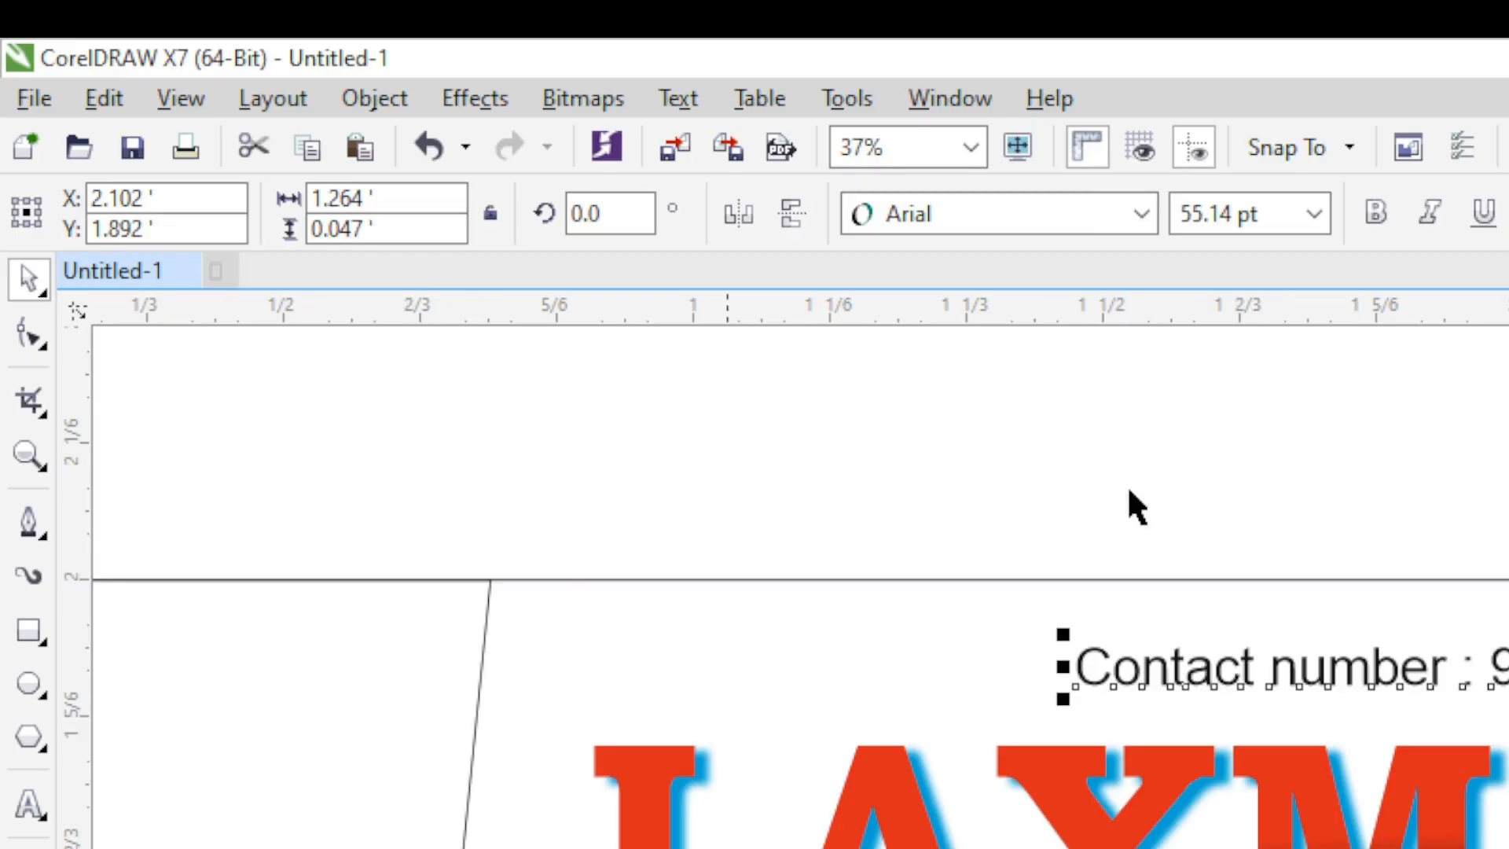
{"action": "left_click", "coordinate": [11, 283]}
{"action": "left_click_drag", "start_coordinate": [1505, 668], "coordinate": [498, 626]}
- Set the contact line's font to Swis721 BlkCn BT and shorten its label to "Mo."
{"action": "left_click", "coordinate": [1140, 214]}
{"action": "left_click", "coordinate": [1042, 450]}
{"action": "scroll", "coordinate": [1043, 655], "scroll_direction": "up", "scroll_amount": 1}
{"action": "key", "text": "F8"}
{"action": "type", "text": "Mo."}
{"action": "scroll", "coordinate": [1175, 476], "scroll_direction": "down", "scroll_amount": 1}
{"action": "key", "text": "ctrl+space"}
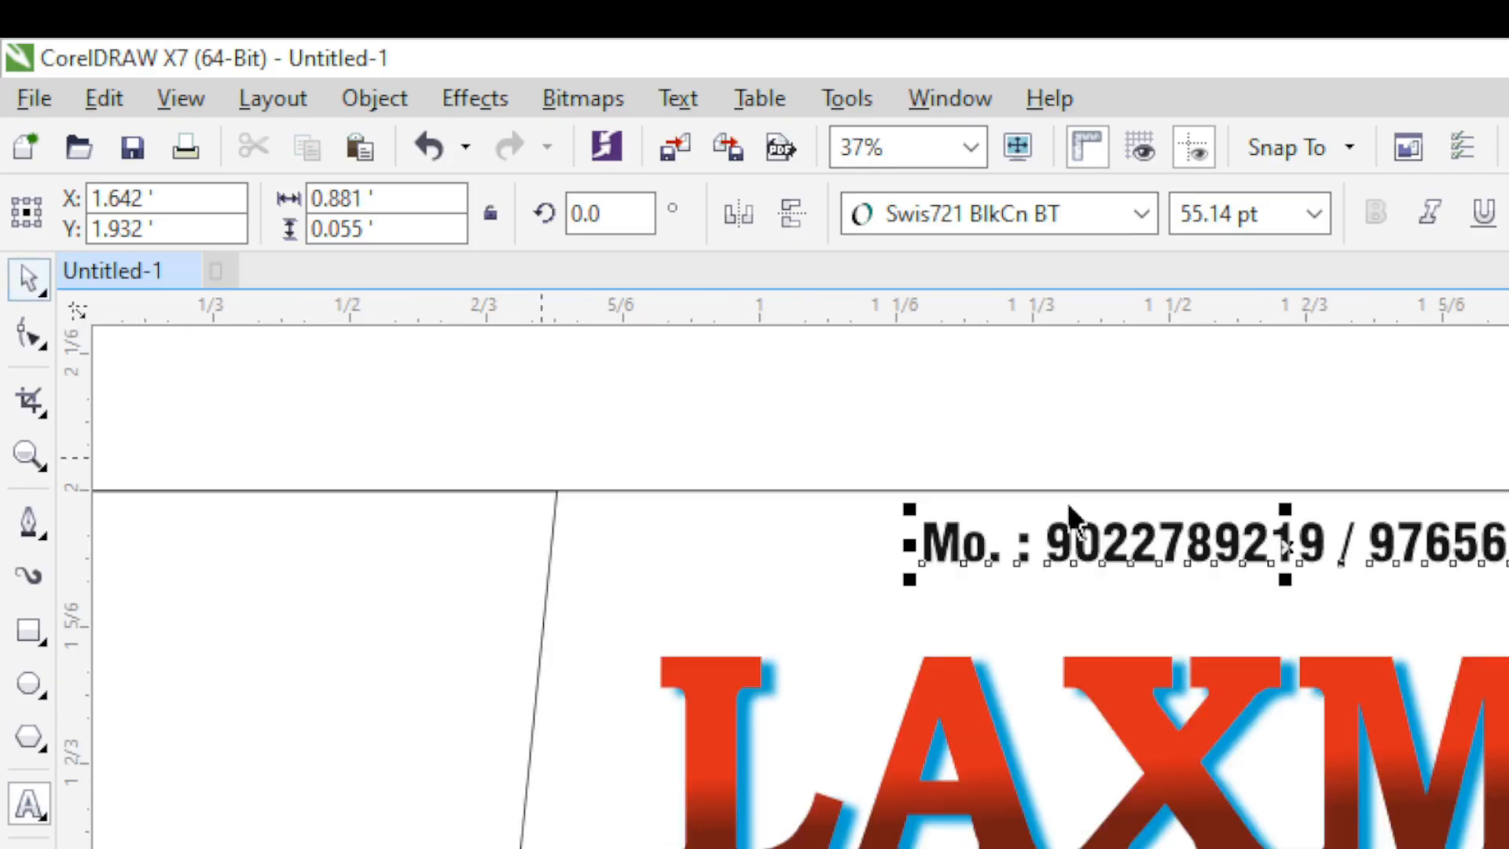
- Enlarge the contact line slightly and move it right toward the slanted panel
{"action": "left_click_drag", "start_coordinate": [1502, 579], "coordinate": [1508, 586]}
{"action": "left_click_drag", "start_coordinate": [1349, 551], "coordinate": [1508, 553]}
{"action": "scroll", "coordinate": [1508, 553], "scroll_direction": "down", "scroll_amount": 2}
{"action": "scroll", "coordinate": [1508, 783], "scroll_direction": "up", "scroll_amount": 1}
- Centre the grouped red squares and tilted frames horizontally on the page
{"action": "left_click", "coordinate": [1412, 827]}
{"action": "left_click", "coordinate": [1297, 835]}
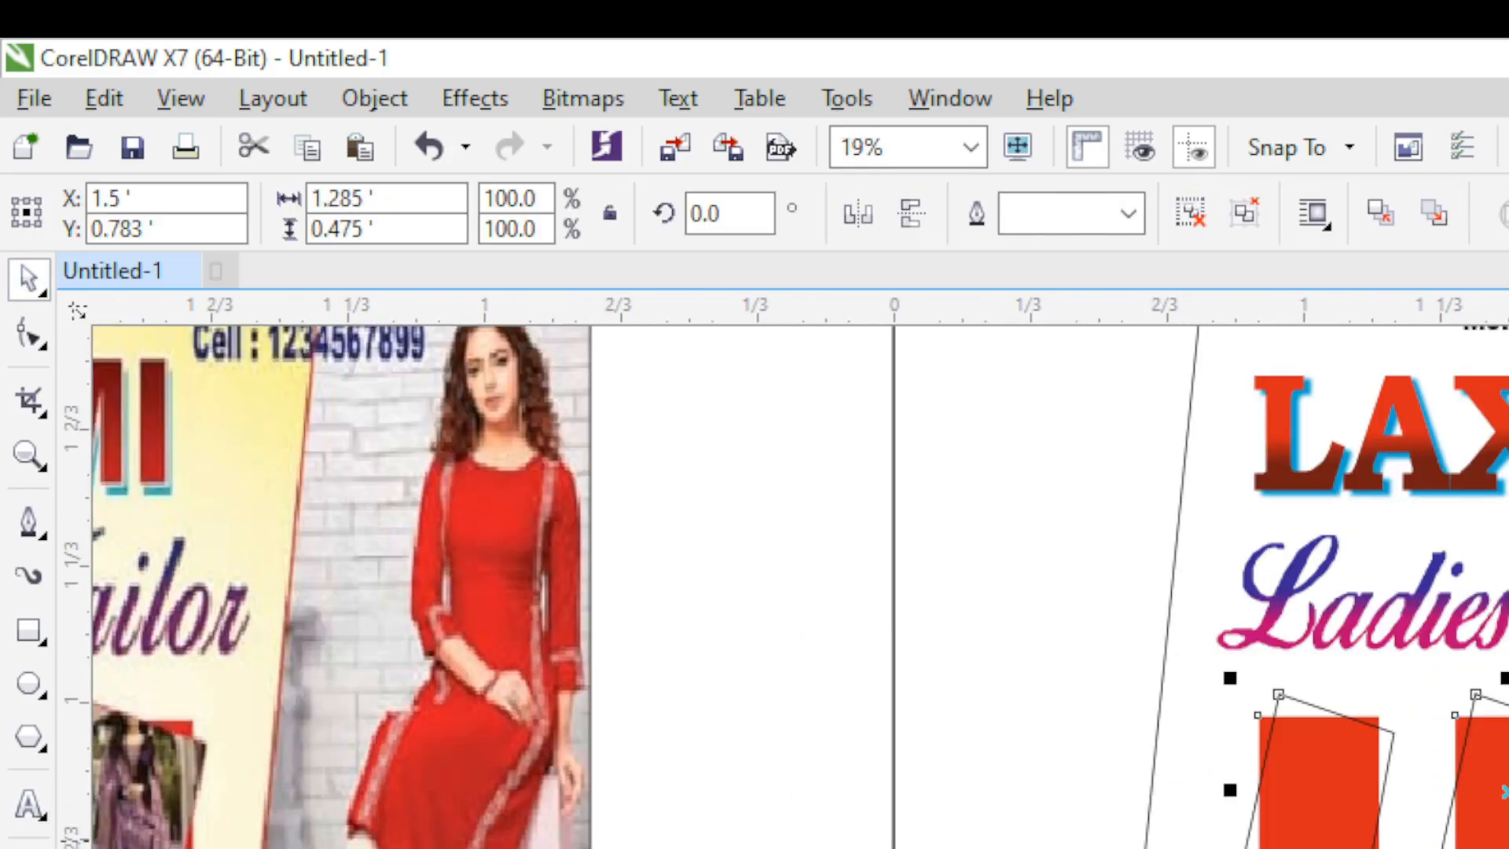
{"action": "key", "text": "c"}
{"action": "key", "text": "Escape"}
{"action": "scroll", "coordinate": [1508, 718], "scroll_direction": "down", "scroll_amount": 1}
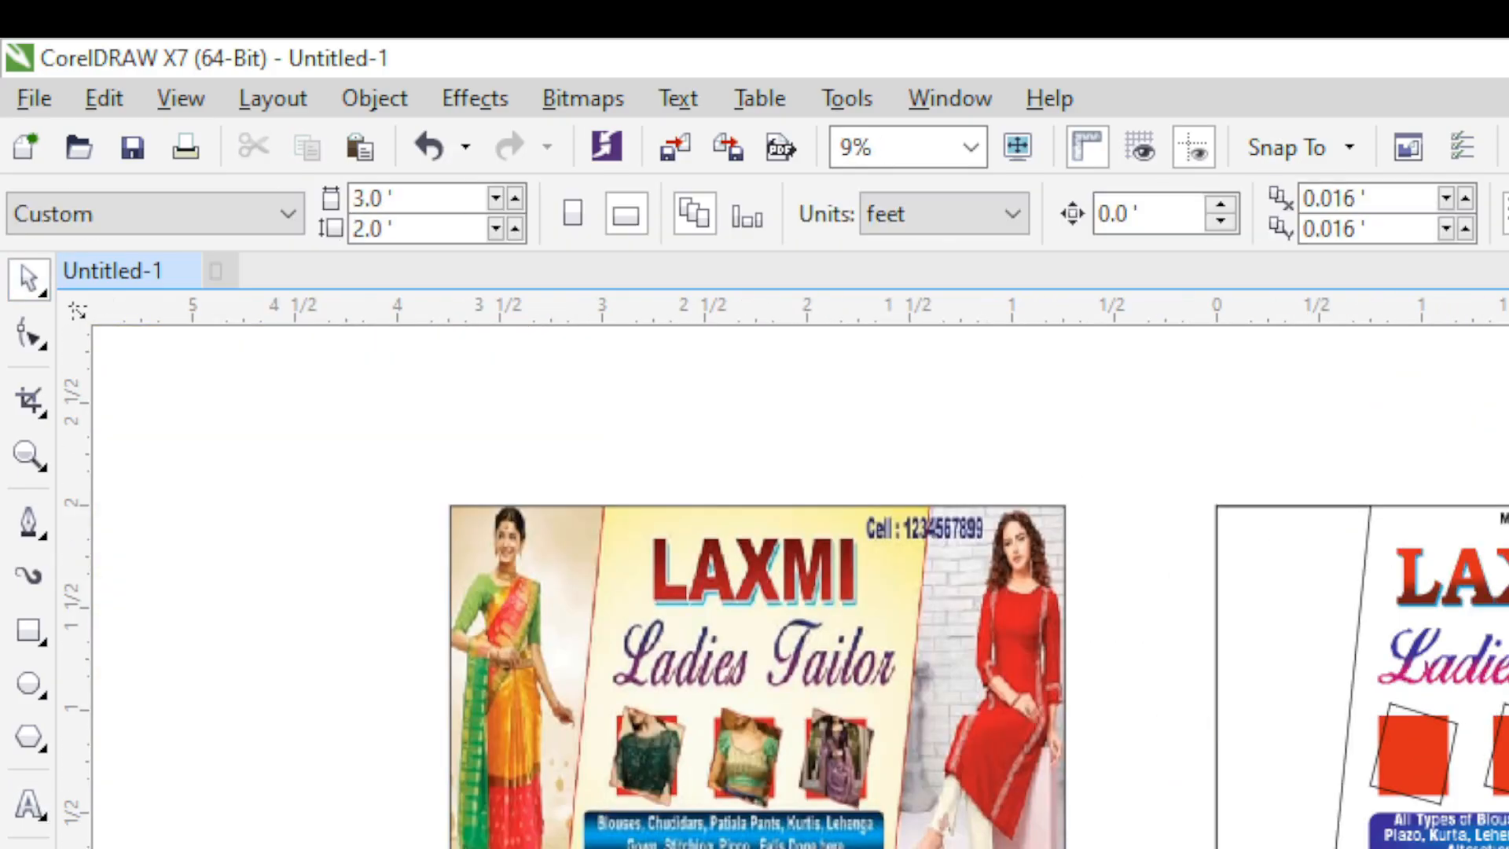
{"action": "scroll", "coordinate": [1508, 505], "scroll_direction": "up", "scroll_amount": 1}
{"action": "scroll", "coordinate": [1188, 565], "scroll_direction": "down", "scroll_amount": 1}
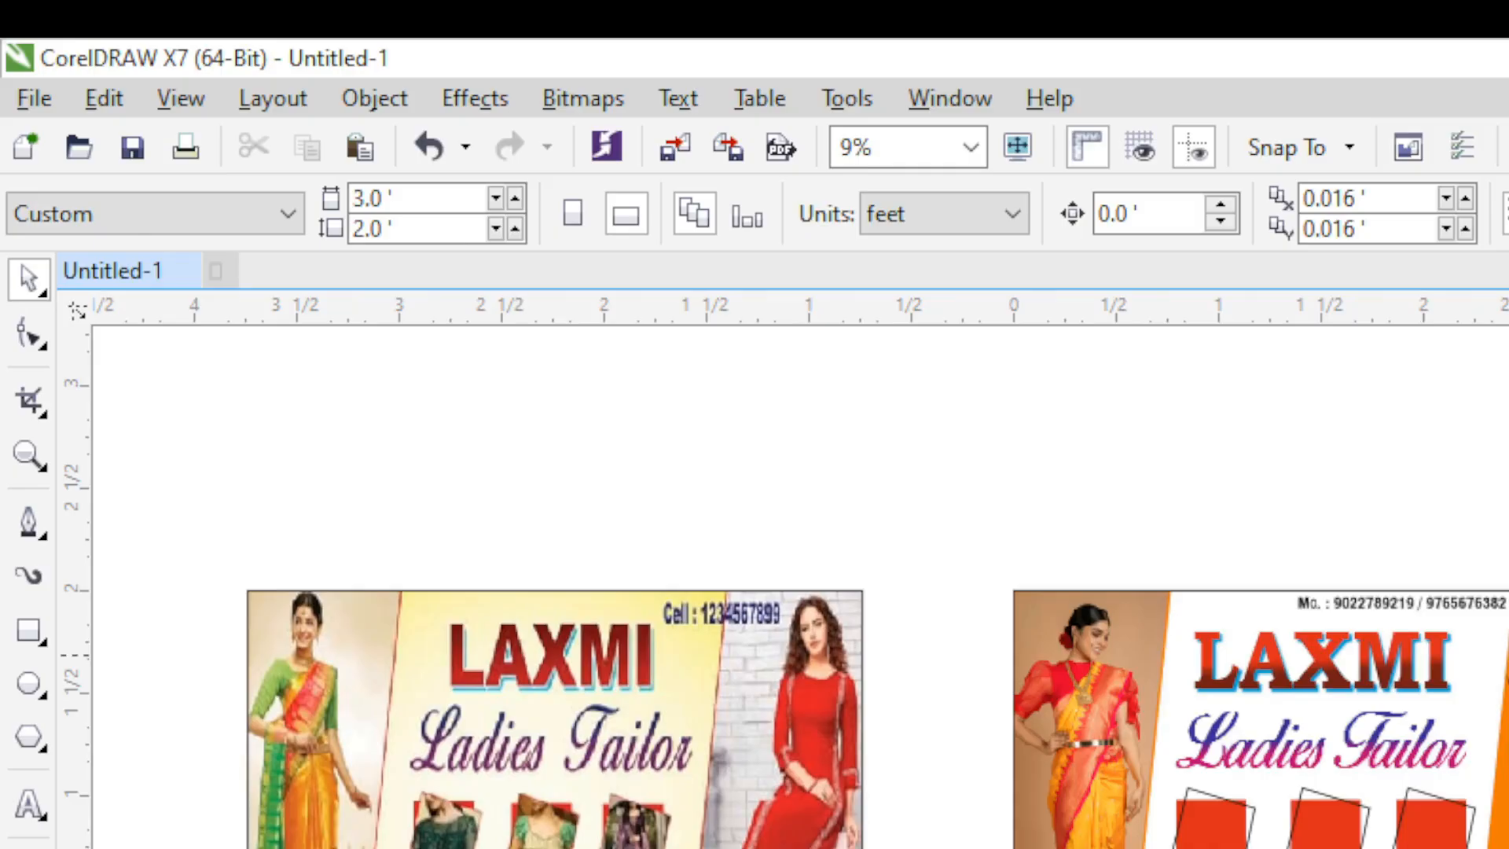
- Enlarge and reposition the clipped model photo inside the right slanted panel so that it fills the panel
{"action": "left_click", "coordinate": [1498, 790]}
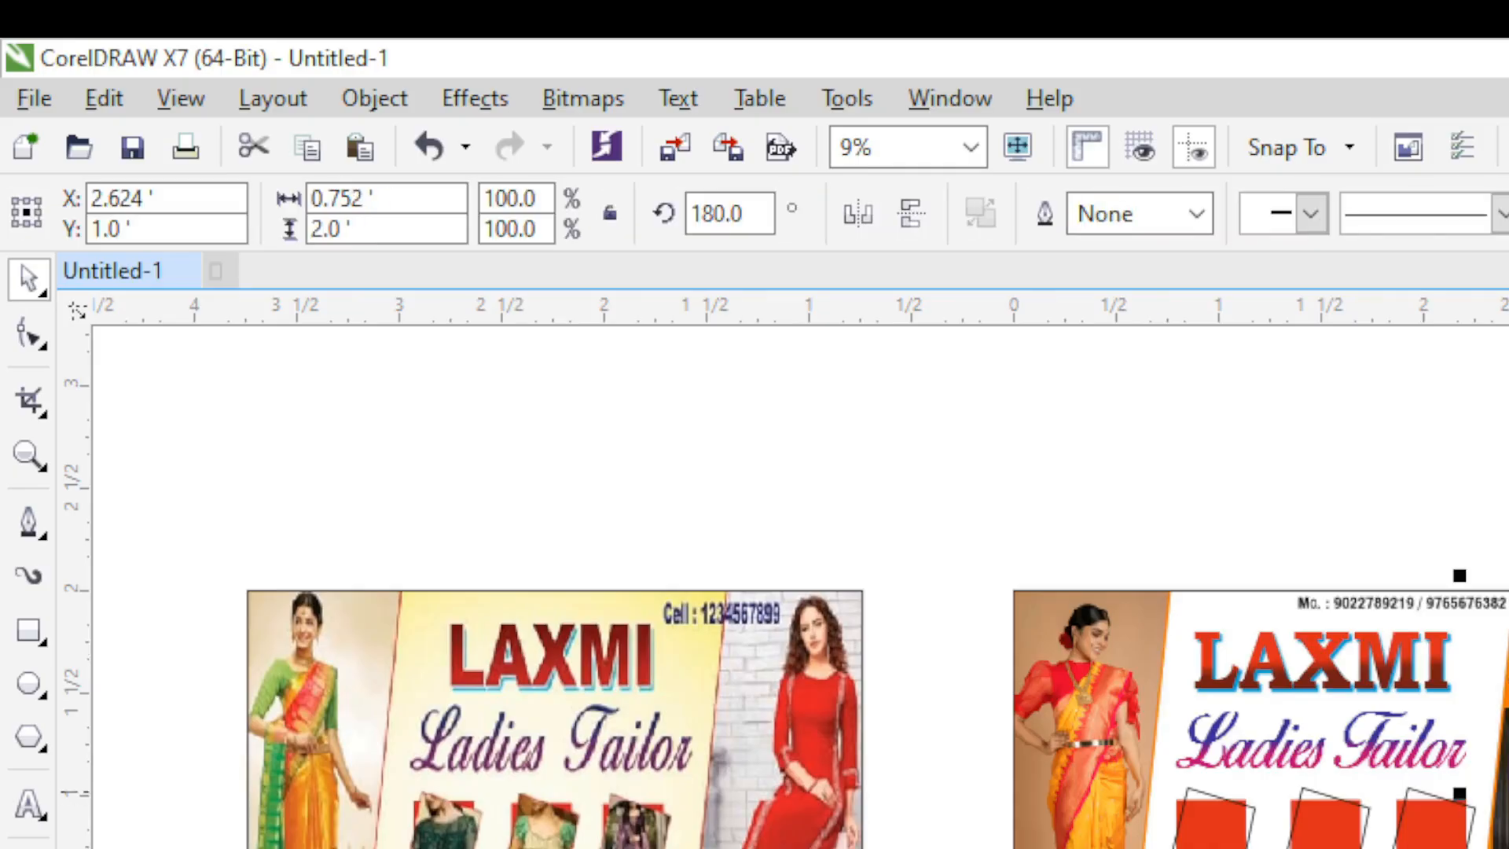
{"action": "scroll", "coordinate": [1508, 789], "scroll_direction": "up", "scroll_amount": 1}
{"action": "key", "text": "F10"}
{"action": "left_click", "coordinate": [1461, 739], "text": "ctrl"}
{"action": "left_click", "coordinate": [1453, 736]}
{"action": "left_click_drag", "start_coordinate": [1395, 623], "coordinate": [1239, 385]}
{"action": "left_click_drag", "start_coordinate": [1430, 739], "coordinate": [1500, 738]}
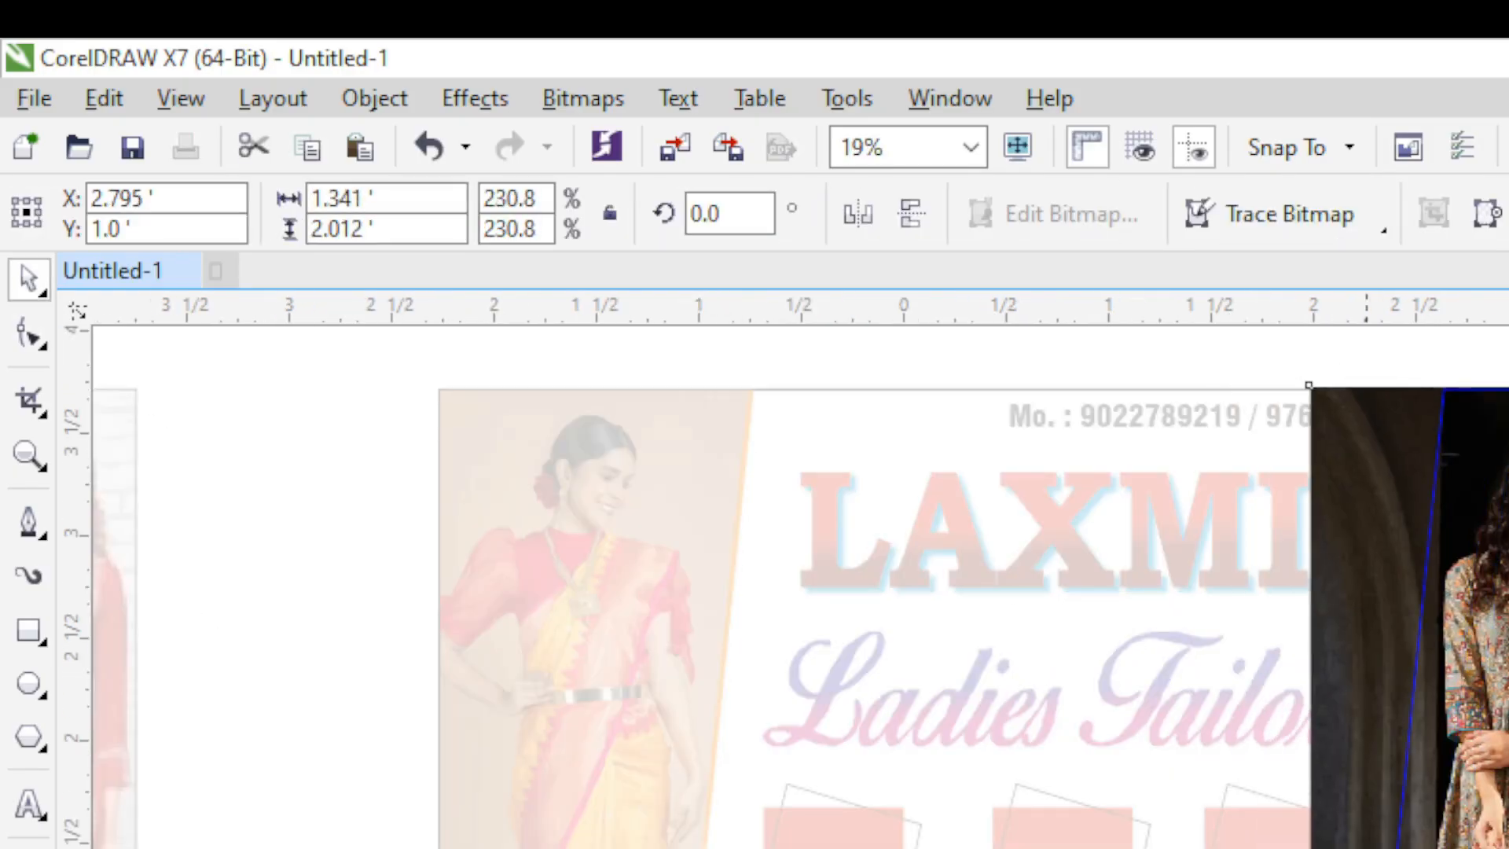
{"action": "scroll", "coordinate": [1366, 848], "scroll_direction": "down", "scroll_amount": 1}
{"action": "left_click", "coordinate": [1367, 848], "text": "ctrl"}
{"action": "scroll", "coordinate": [1392, 766], "scroll_direction": "up", "scroll_amount": 1}
{"action": "left_click_drag", "start_coordinate": [1393, 767], "coordinate": [1508, 600]}
- Widen the blue services box to 1.594 ft so it spans the space between the slanted panels
{"action": "scroll", "coordinate": [953, 848], "scroll_direction": "up", "scroll_amount": 1}
{"action": "left_click", "coordinate": [954, 848]}
{"action": "left_click_drag", "start_coordinate": [885, 848], "coordinate": [798, 848]}
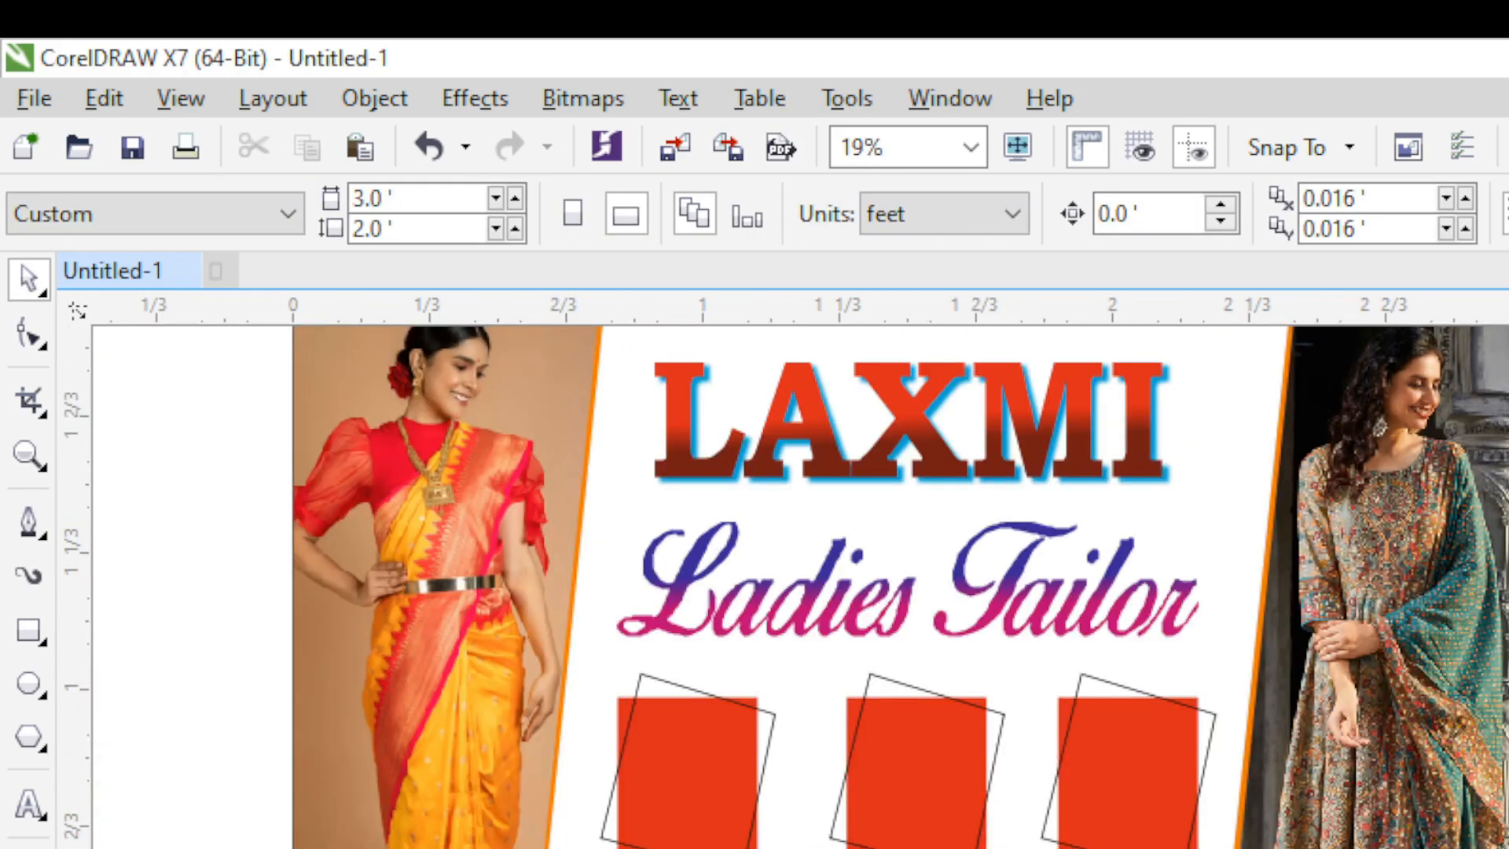
{"action": "scroll", "coordinate": [800, 587], "scroll_direction": "up", "scroll_amount": 1}
{"action": "scroll", "coordinate": [800, 587], "scroll_direction": "up", "scroll_amount": 1}
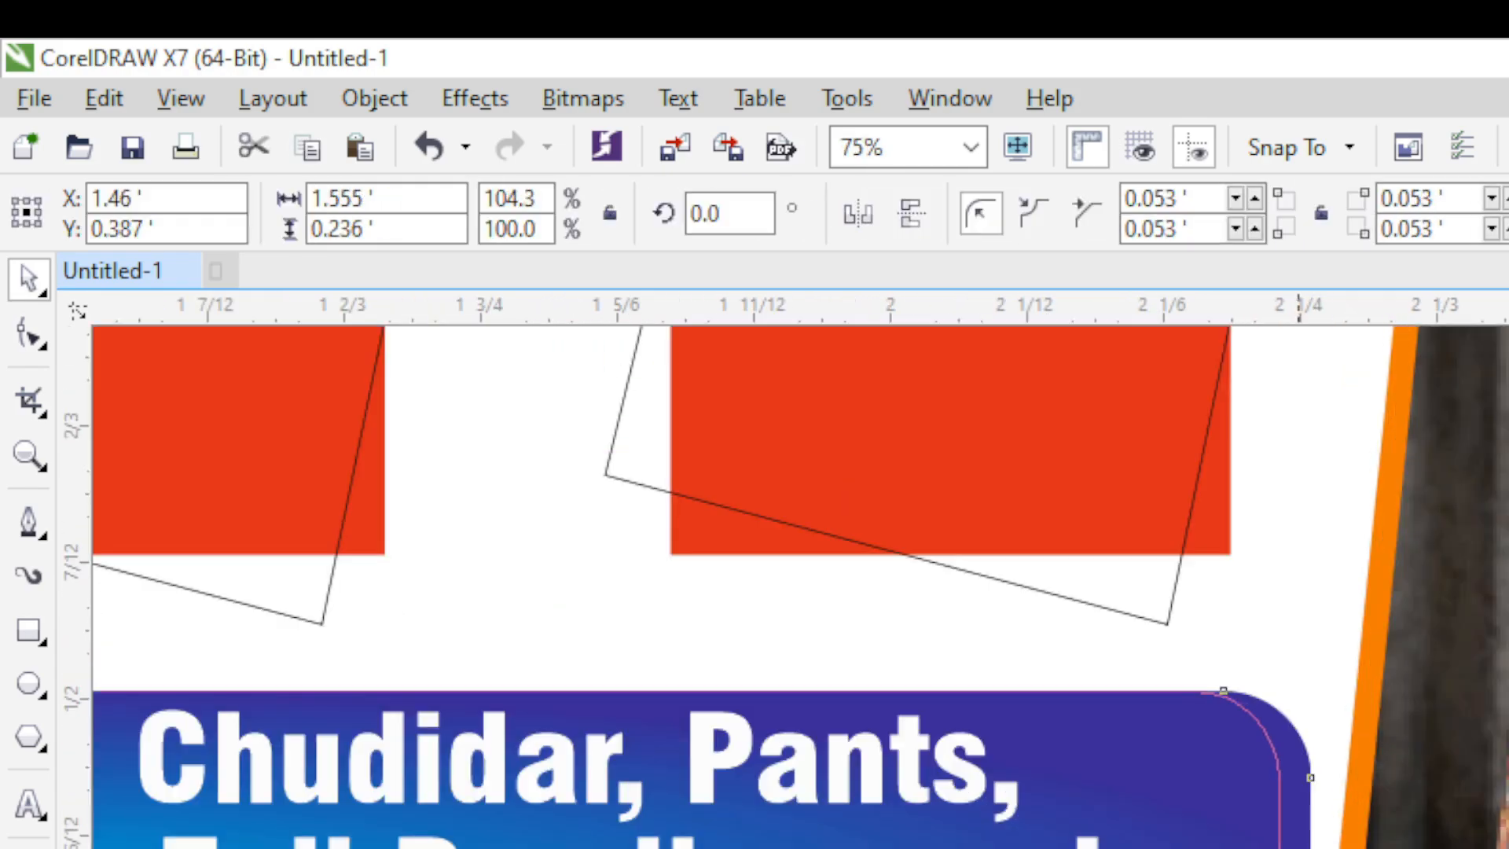
{"action": "scroll", "coordinate": [801, 587], "scroll_direction": "down", "scroll_amount": 2}
{"action": "scroll", "coordinate": [1321, 848], "scroll_direction": "up", "scroll_amount": 1}
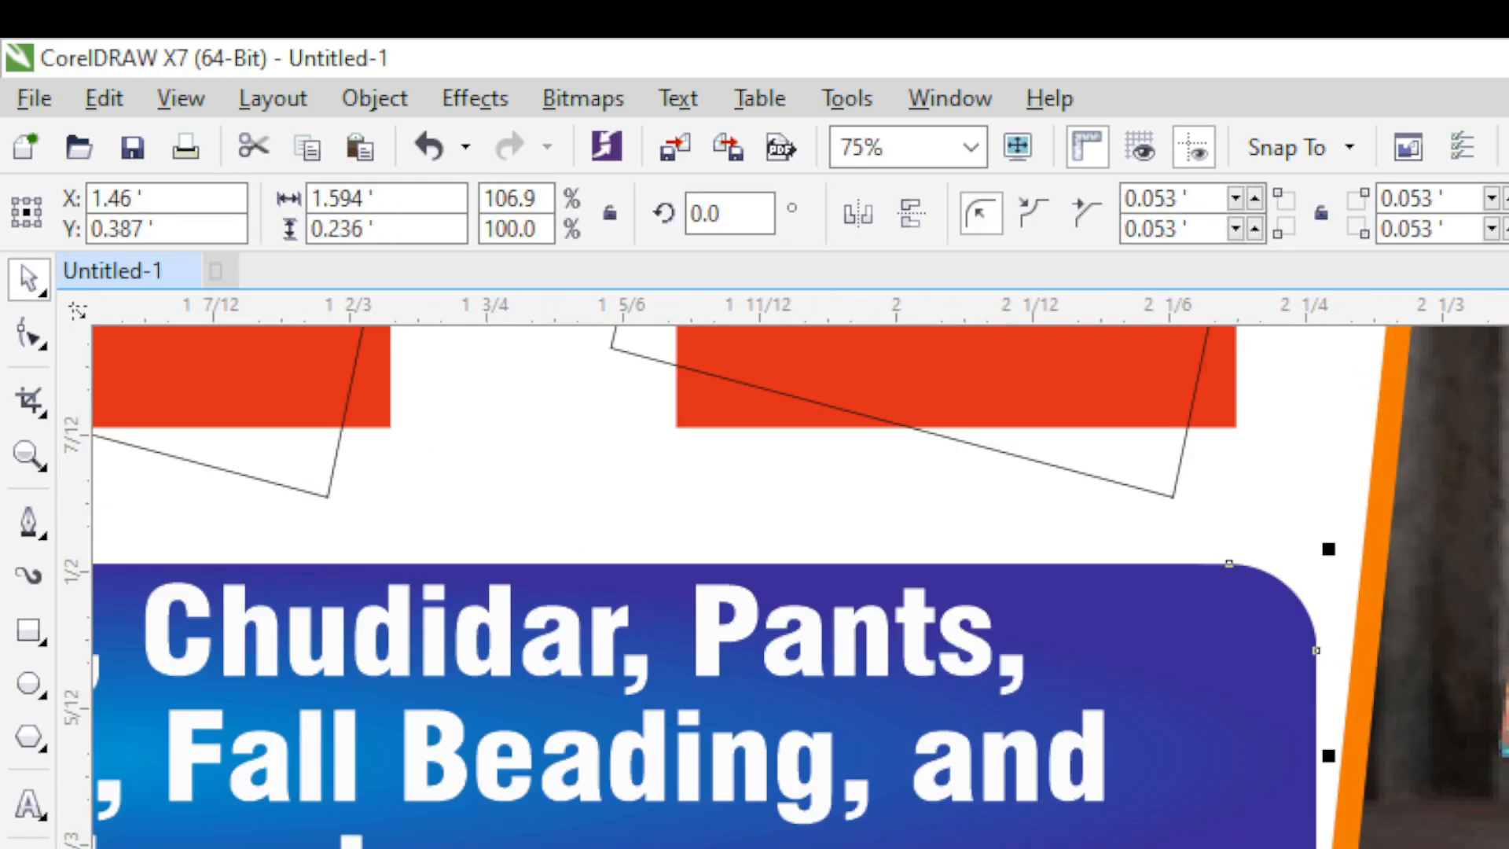
- Open the uniform fill settings for the blue services box, and stretch the box and its text upward
{"action": "key", "text": "shift+F11"}
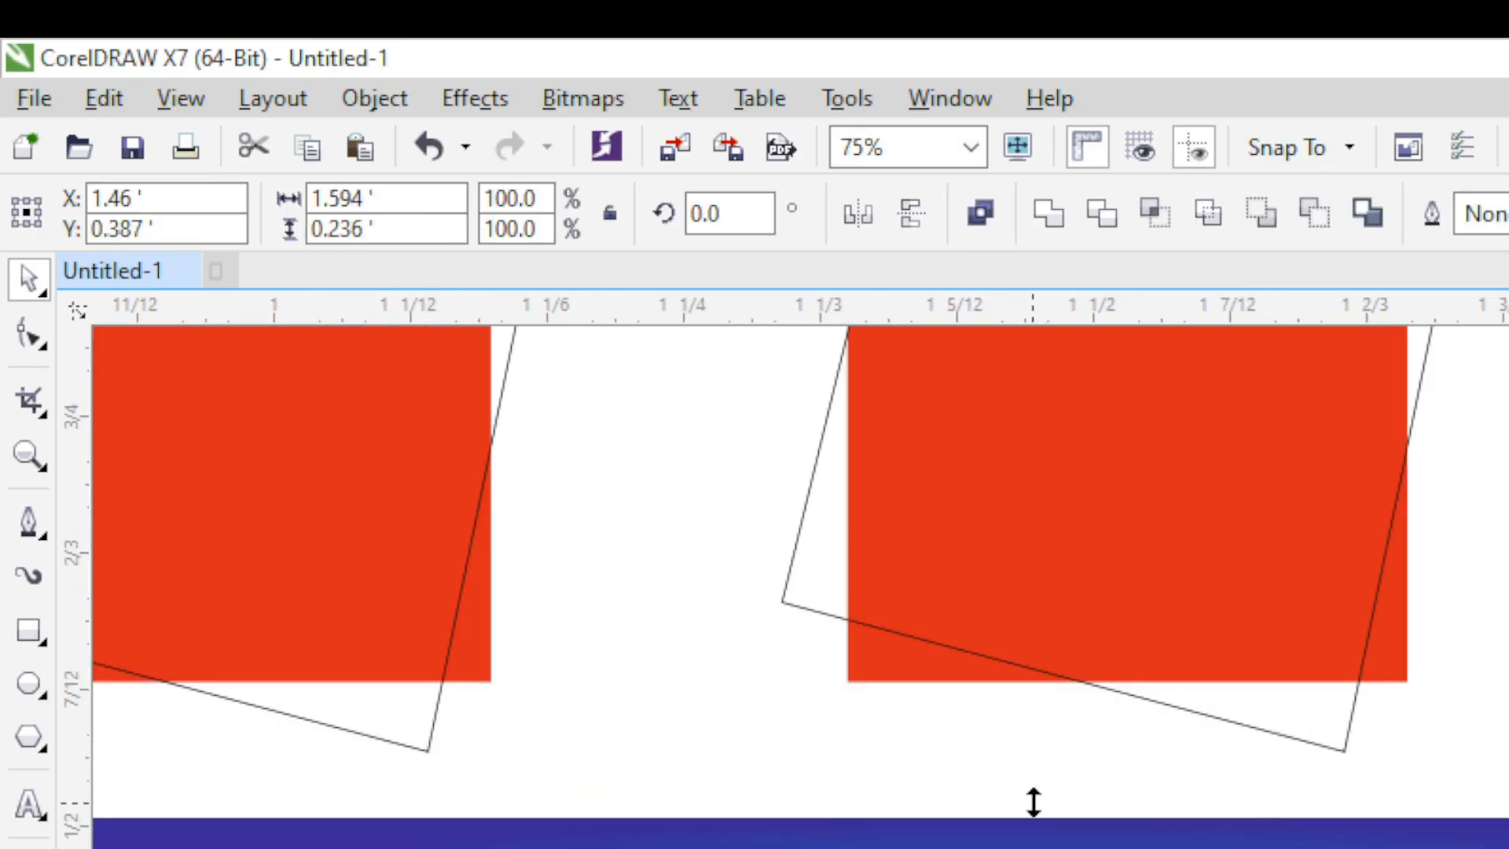
{"action": "left_click_drag", "start_coordinate": [1031, 802], "coordinate": [1017, 744]}
{"action": "scroll", "coordinate": [1004, 736], "scroll_direction": "down", "scroll_amount": 1}
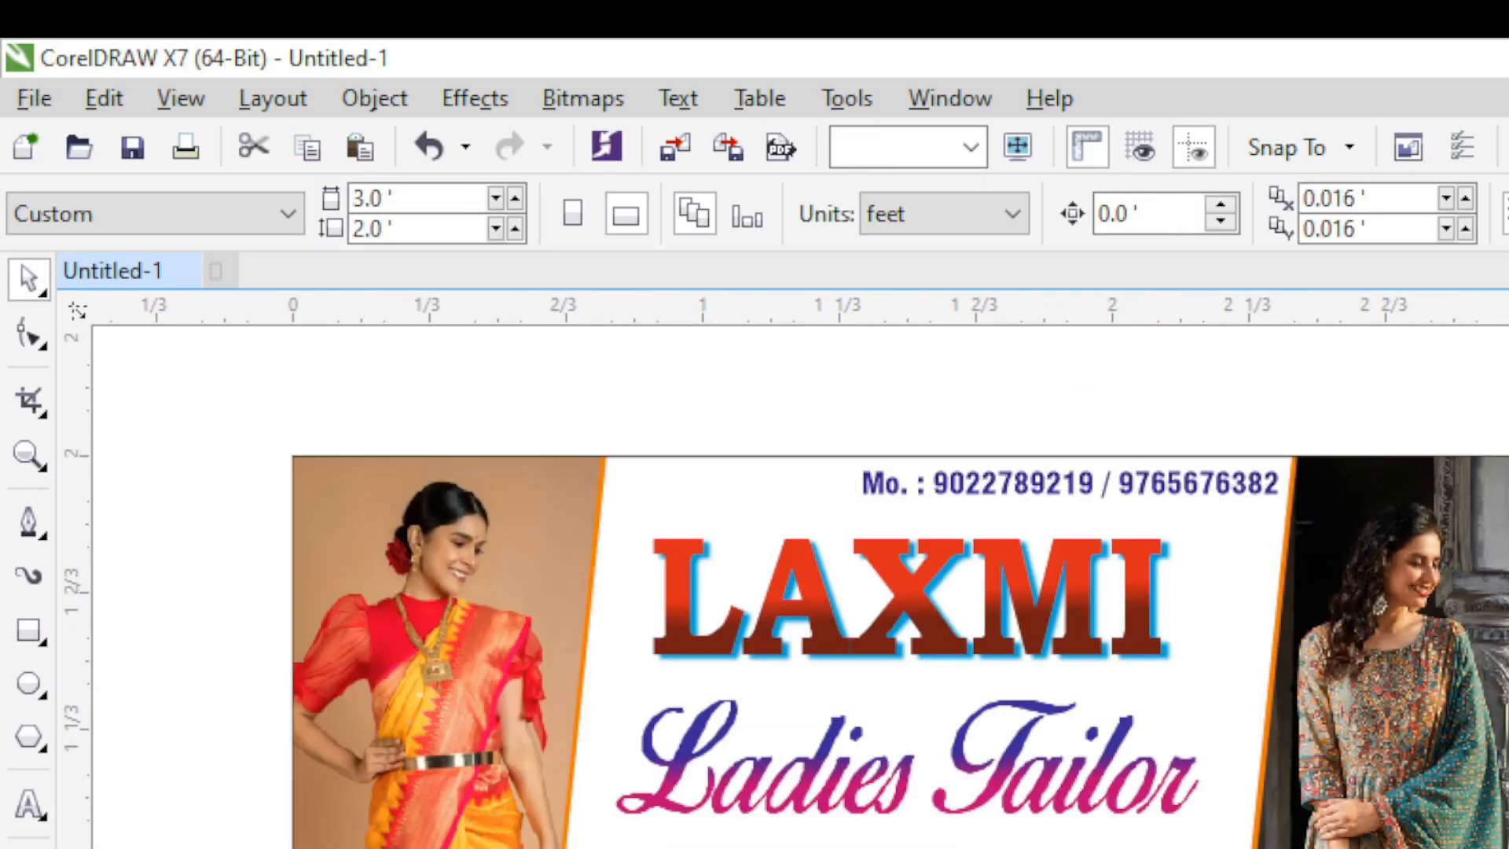
- Enlarge the LAXMI title slightly, centre it over the Ladies Tailor text and shift it a little to the right
{"action": "left_click", "coordinate": [814, 617]}
{"action": "left_click_drag", "start_coordinate": [1185, 674], "coordinate": [1208, 689]}
{"action": "left_click", "coordinate": [1163, 792], "text": "shift"}
{"action": "key", "text": "c"}
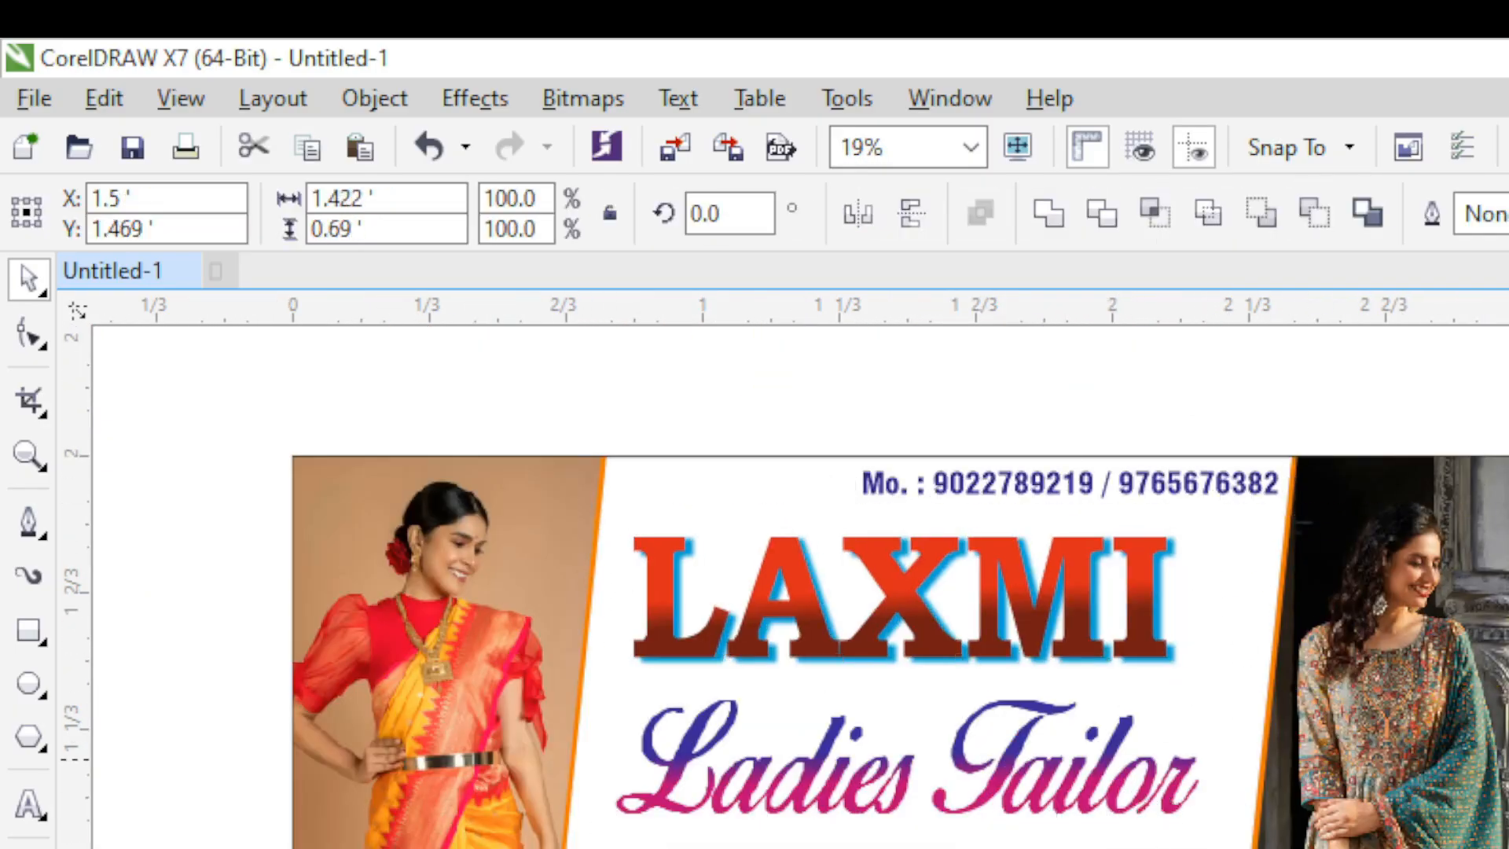
{"action": "left_click_drag", "start_coordinate": [1014, 630], "coordinate": [1043, 630]}
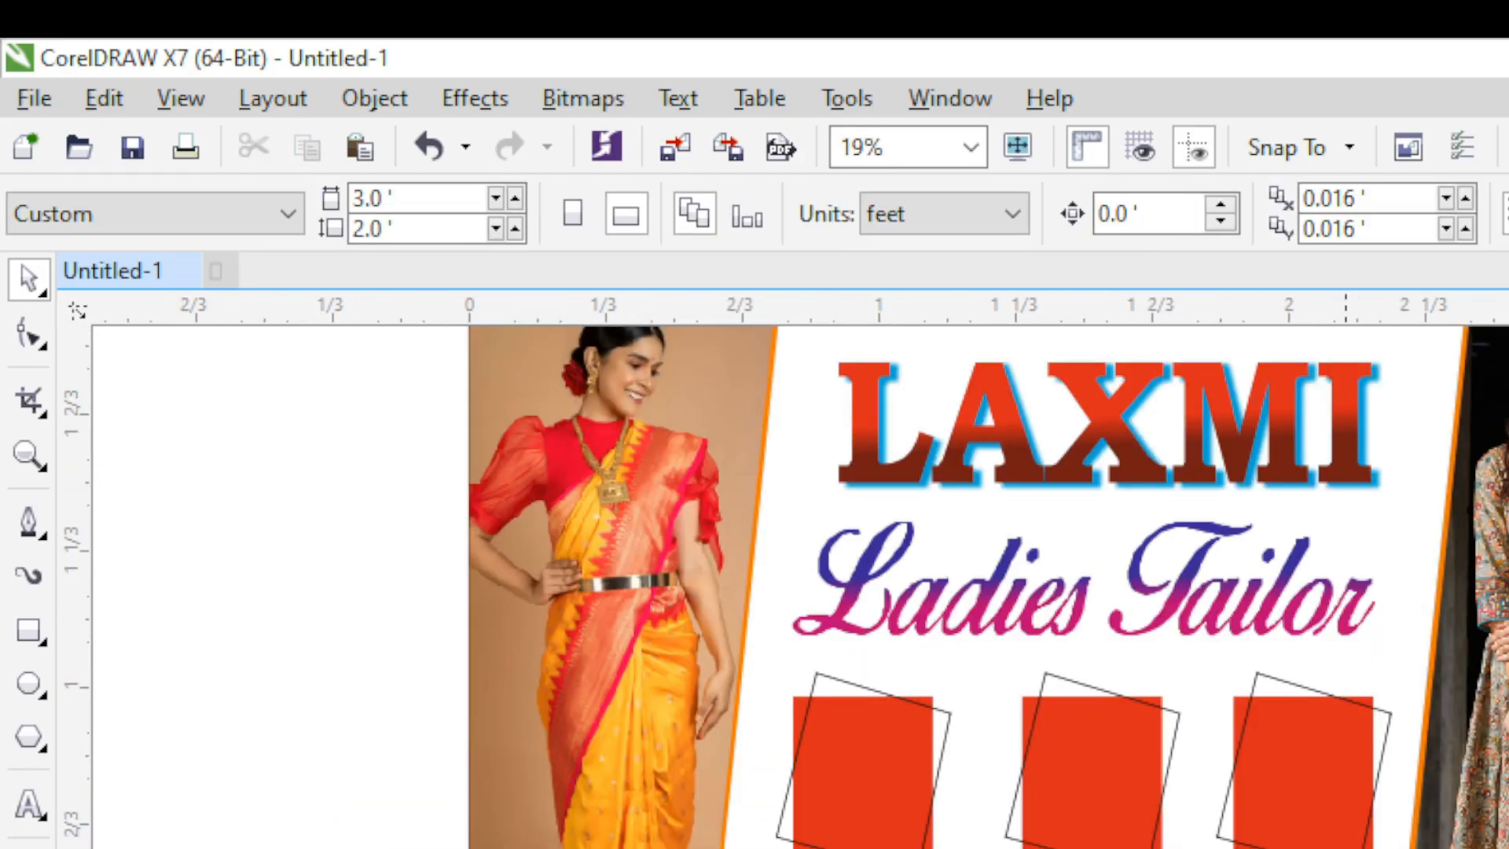
- Save the drawing in CDR format as Laxmi Ladies Tailor
{"action": "key", "text": "ctrl+s"}
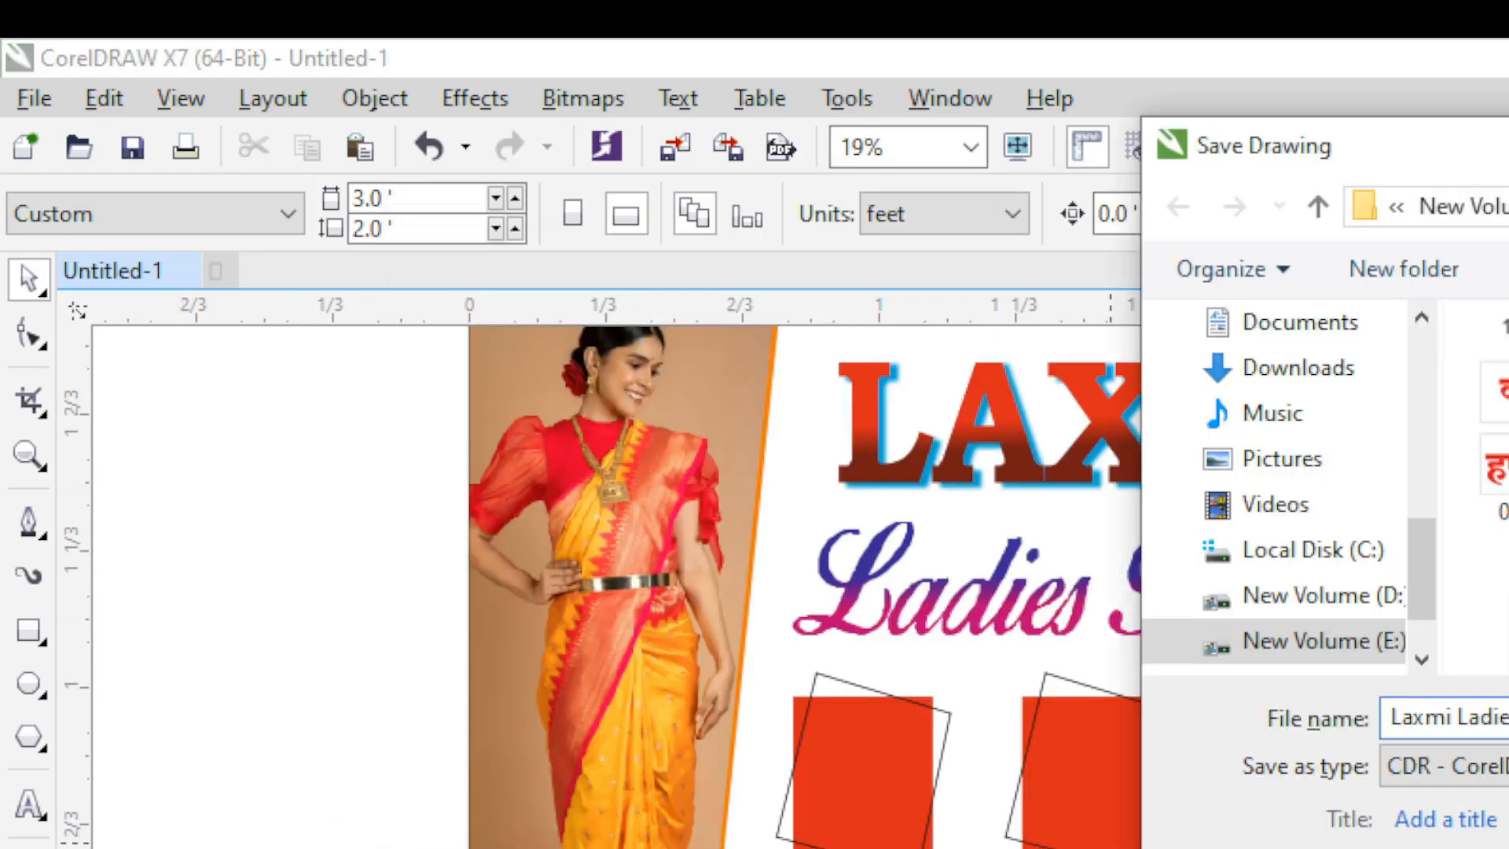
{"action": "key", "text": "Return"}
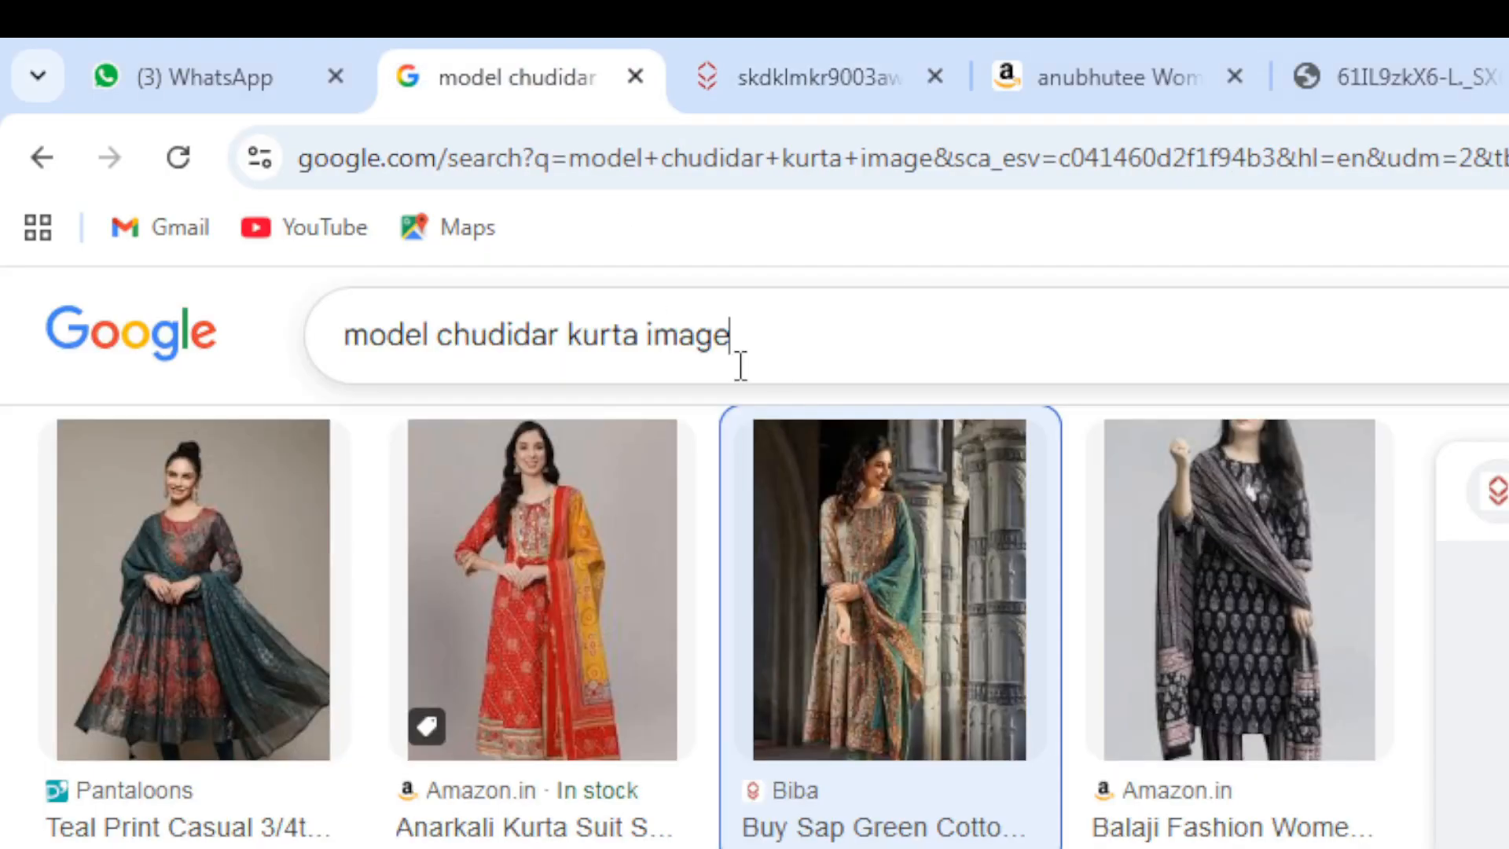
- Switch to the web browser and search Google Images for "blouse image"
{"action": "triple_click", "coordinate": [738, 364]}
{"action": "type", "text": "blouse image"}
{"action": "key", "text": "Return"}
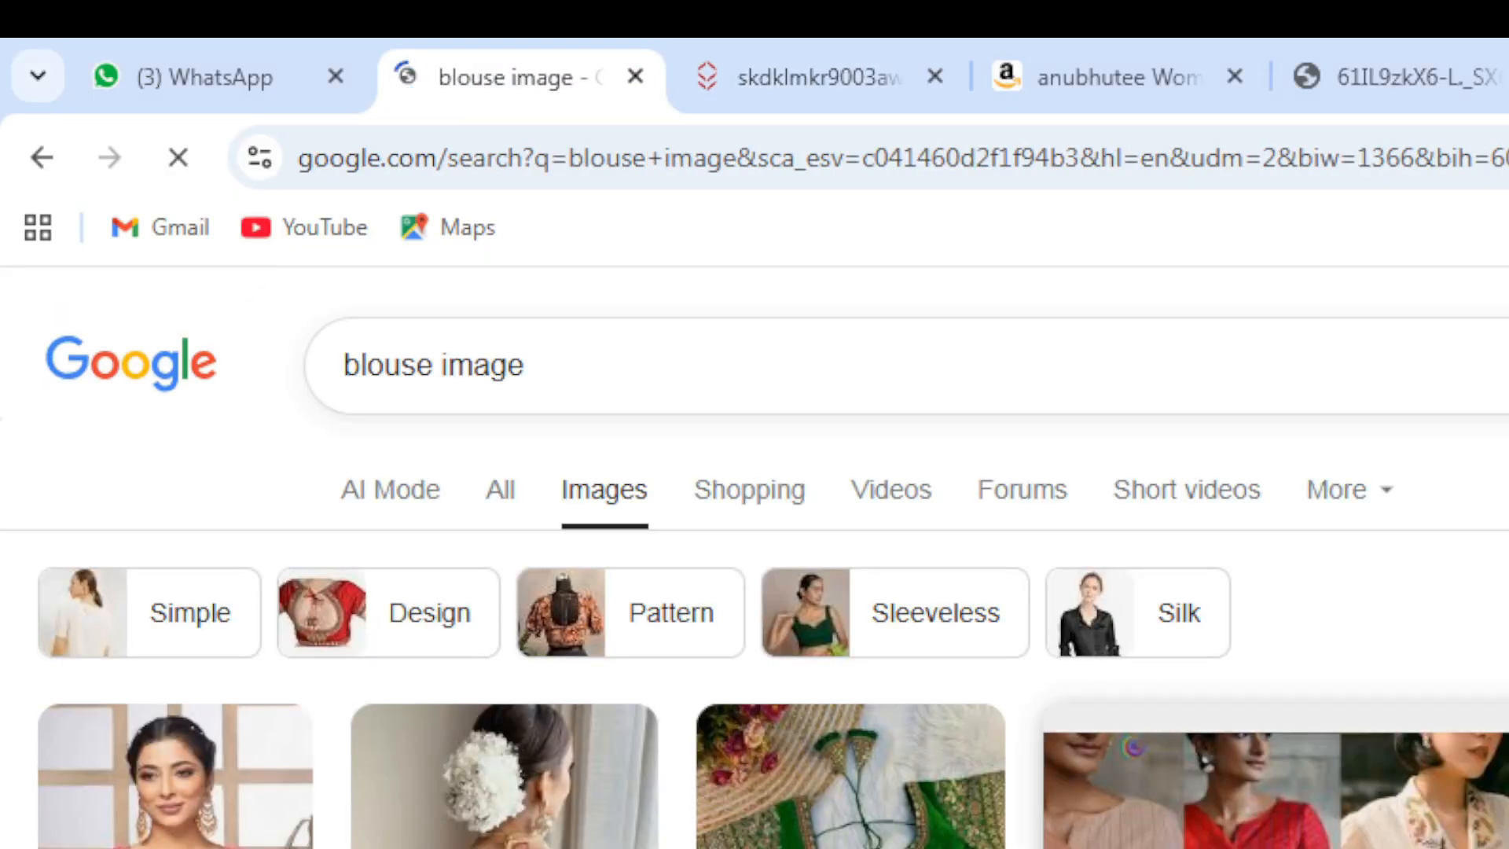
{"action": "scroll", "coordinate": [755, 550], "scroll_direction": "down", "scroll_amount": 5}
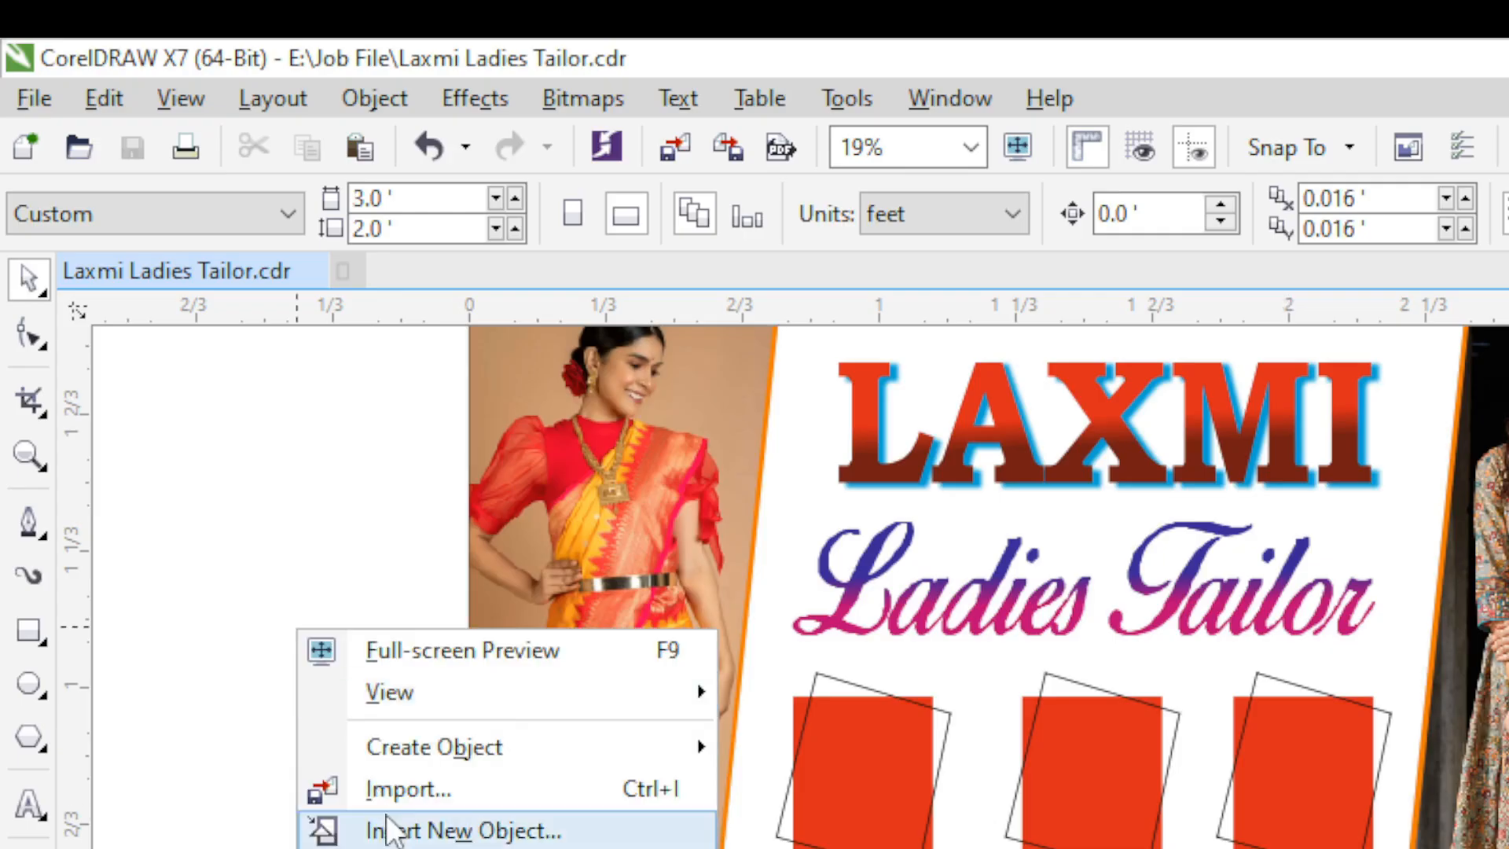
- Switch back to CorelDRAW, paste the blouse collage beside the page and clip it inside the first tilted frame
{"action": "left_click", "coordinate": [389, 839]}
{"action": "key", "text": "ctrl+z"}
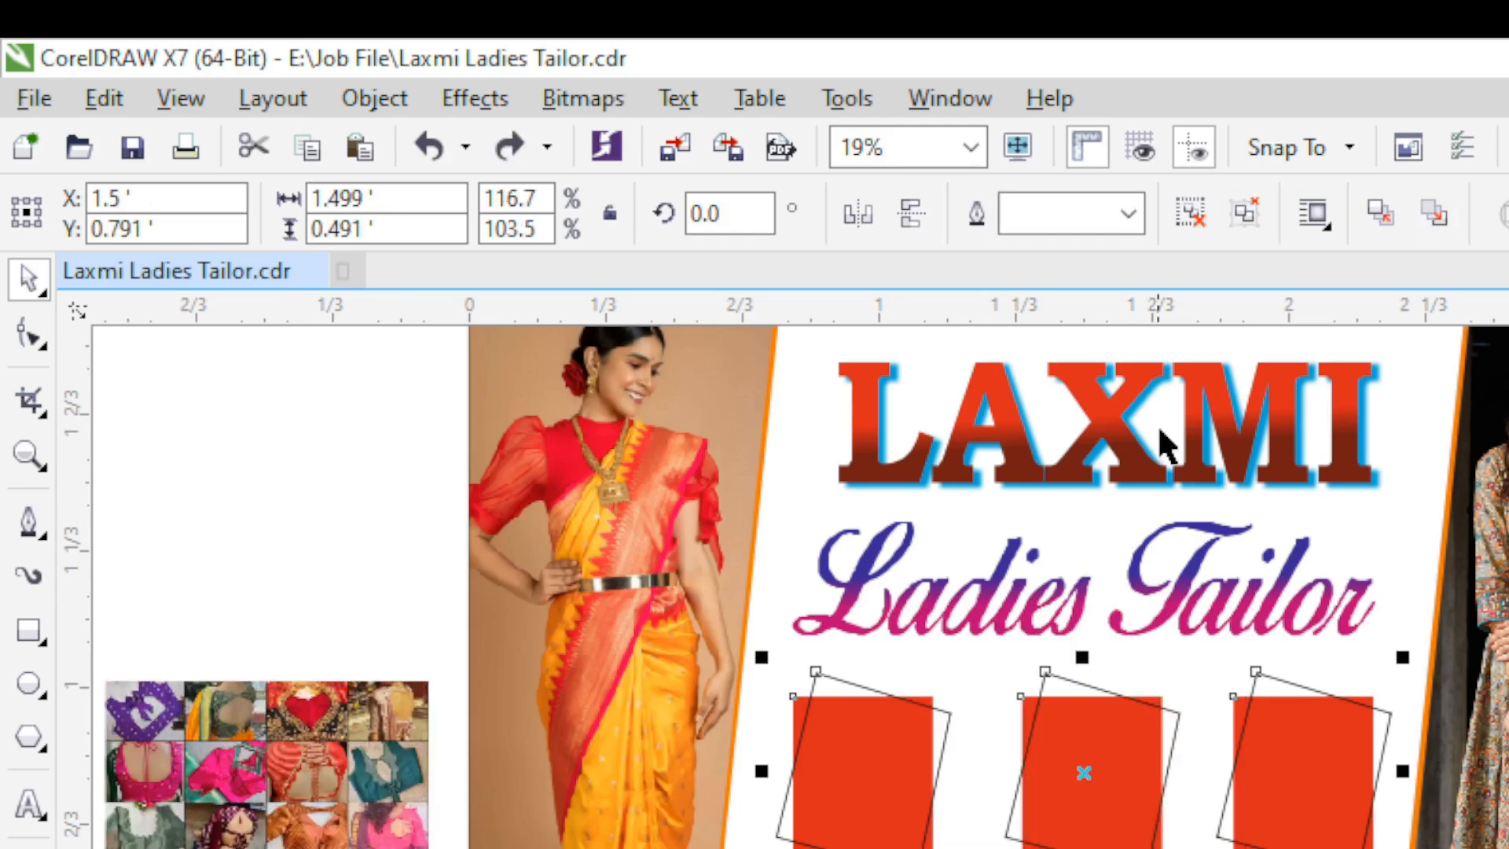
{"action": "right_click", "coordinate": [333, 726]}
{"action": "left_click", "coordinate": [424, 464]}
{"action": "left_click", "coordinate": [833, 739]}
{"action": "scroll", "coordinate": [833, 739], "scroll_direction": "up", "scroll_amount": 1}
- Enlarge the clipped blouse collage and shift it right inside the first tilted frame
{"action": "double_click", "coordinate": [880, 739]}
{"action": "left_click", "coordinate": [29, 283]}
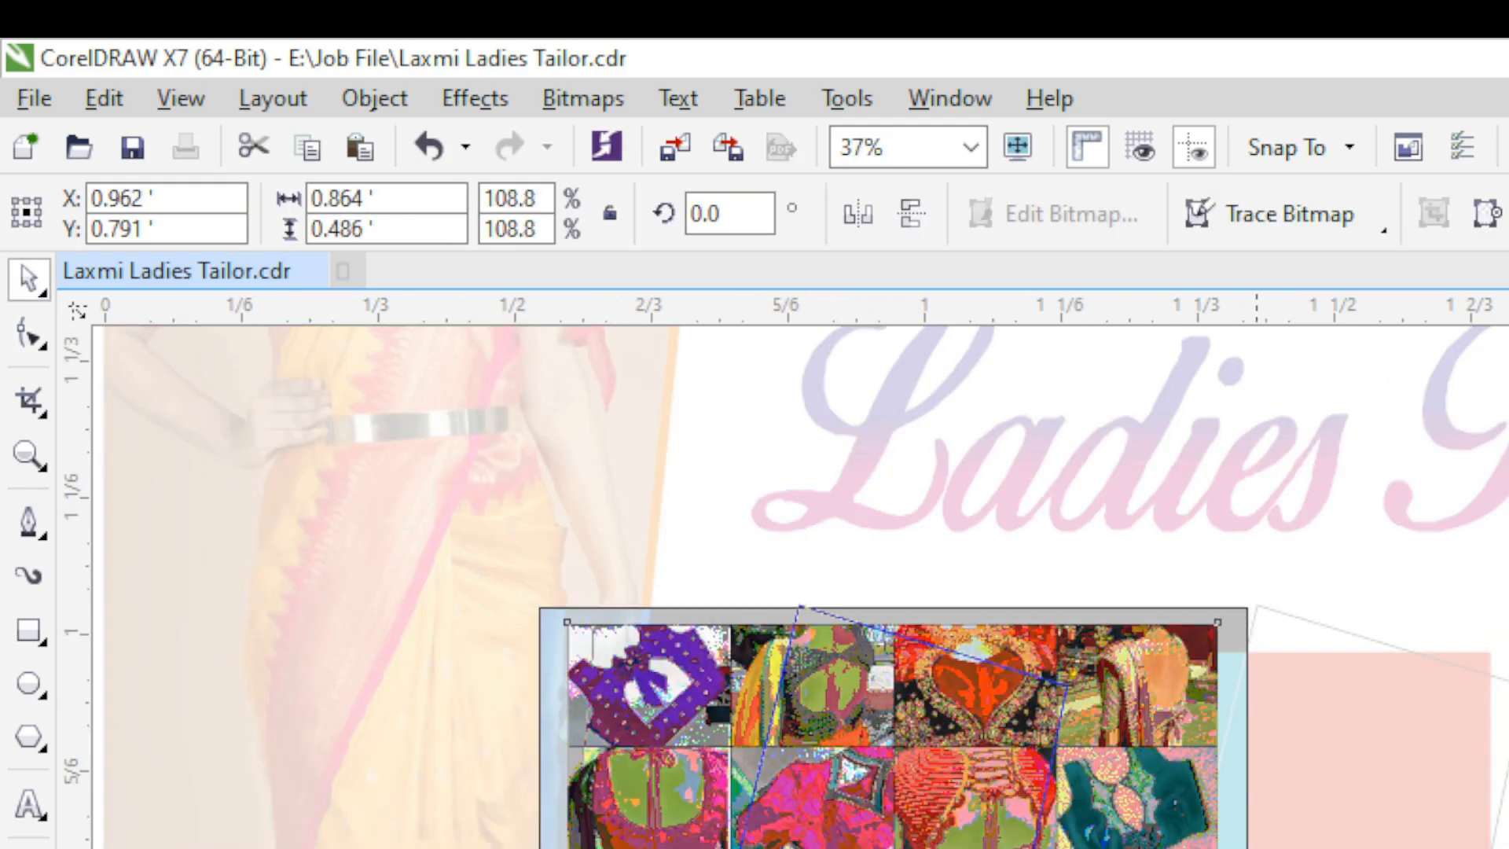
{"action": "left_click_drag", "start_coordinate": [525, 595], "coordinate": [518, 590]}
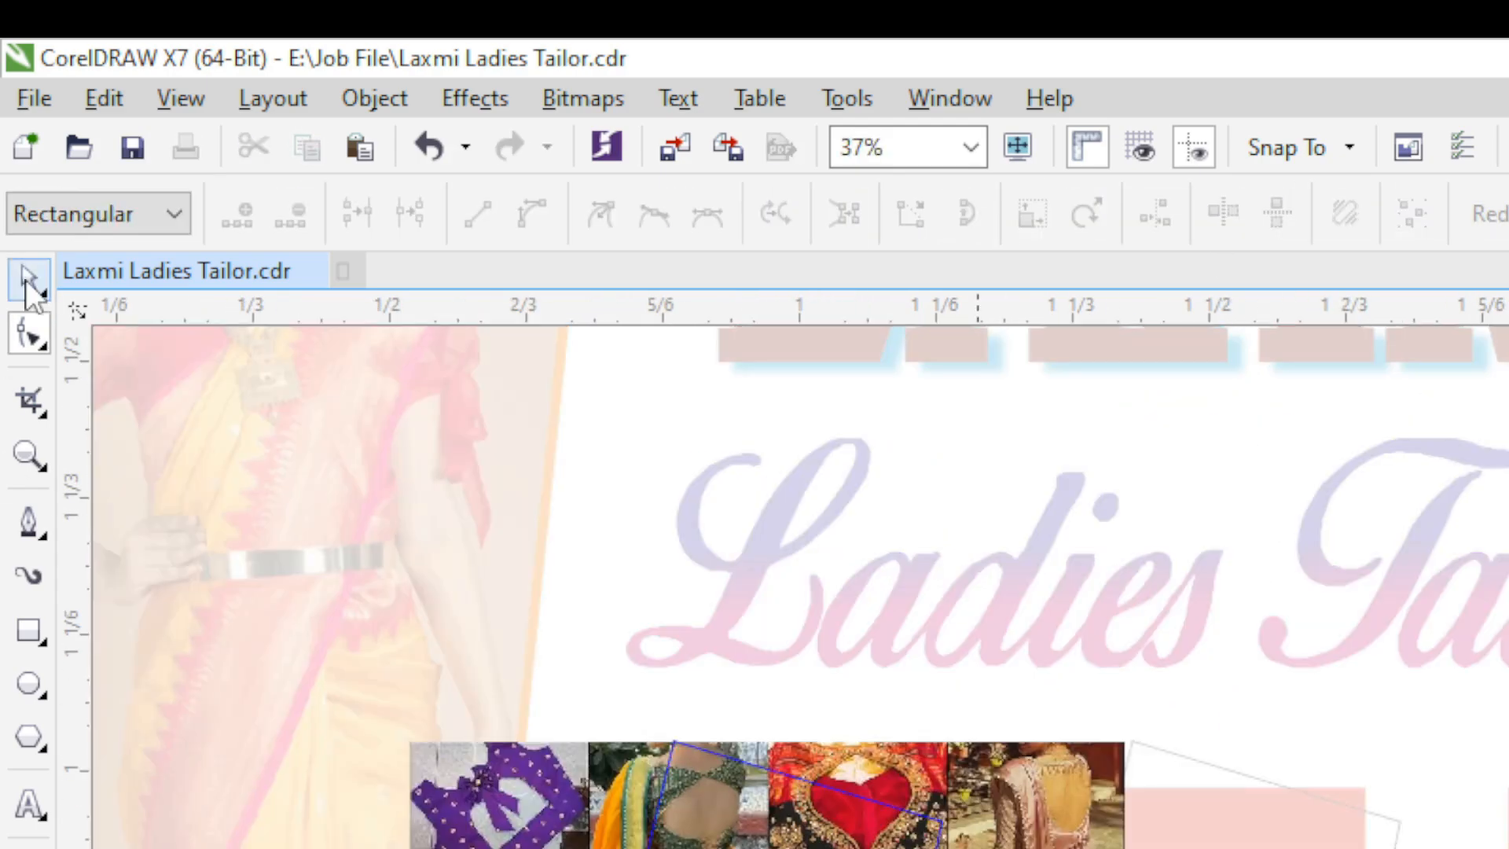
{"action": "left_click", "coordinate": [808, 792]}
{"action": "left_click_drag", "start_coordinate": [808, 791], "coordinate": [970, 792]}
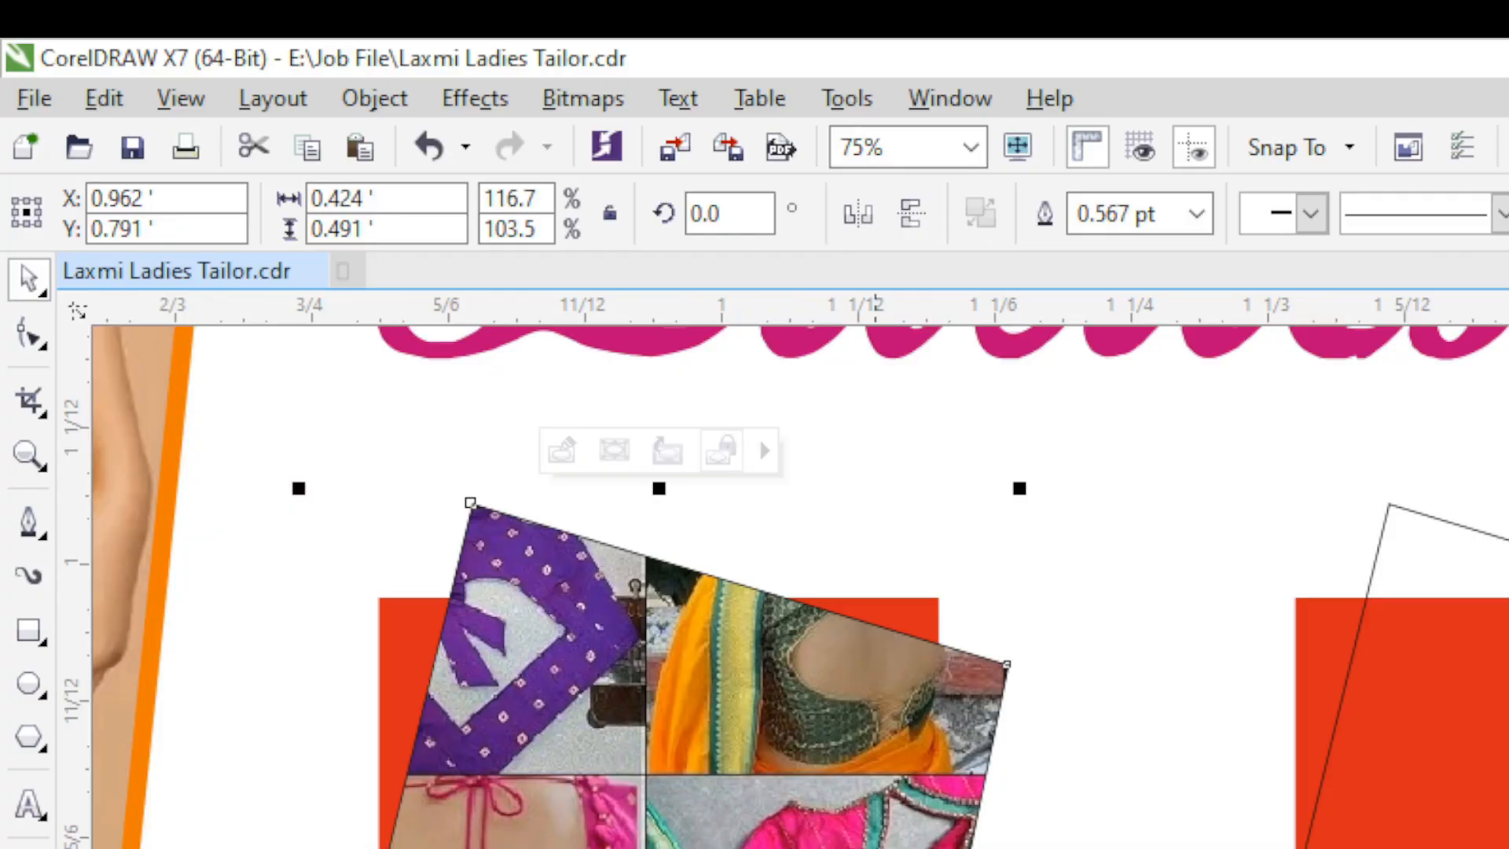
- Switch to the web browser and search Google Images for "lehenga images"
{"action": "scroll", "coordinate": [902, 840], "scroll_direction": "down", "scroll_amount": 2}
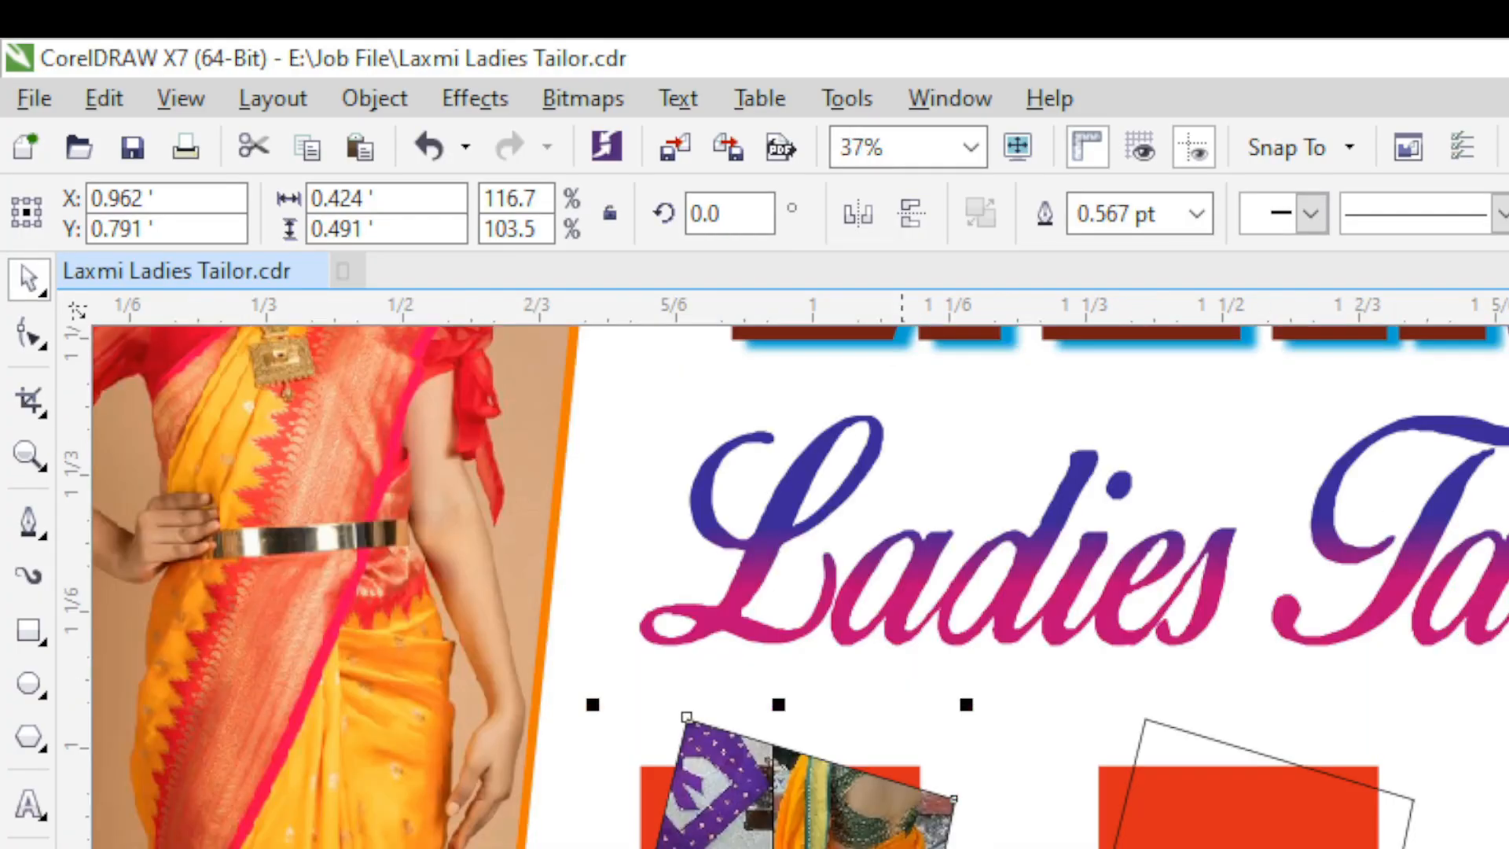
{"action": "key", "text": "Escape"}
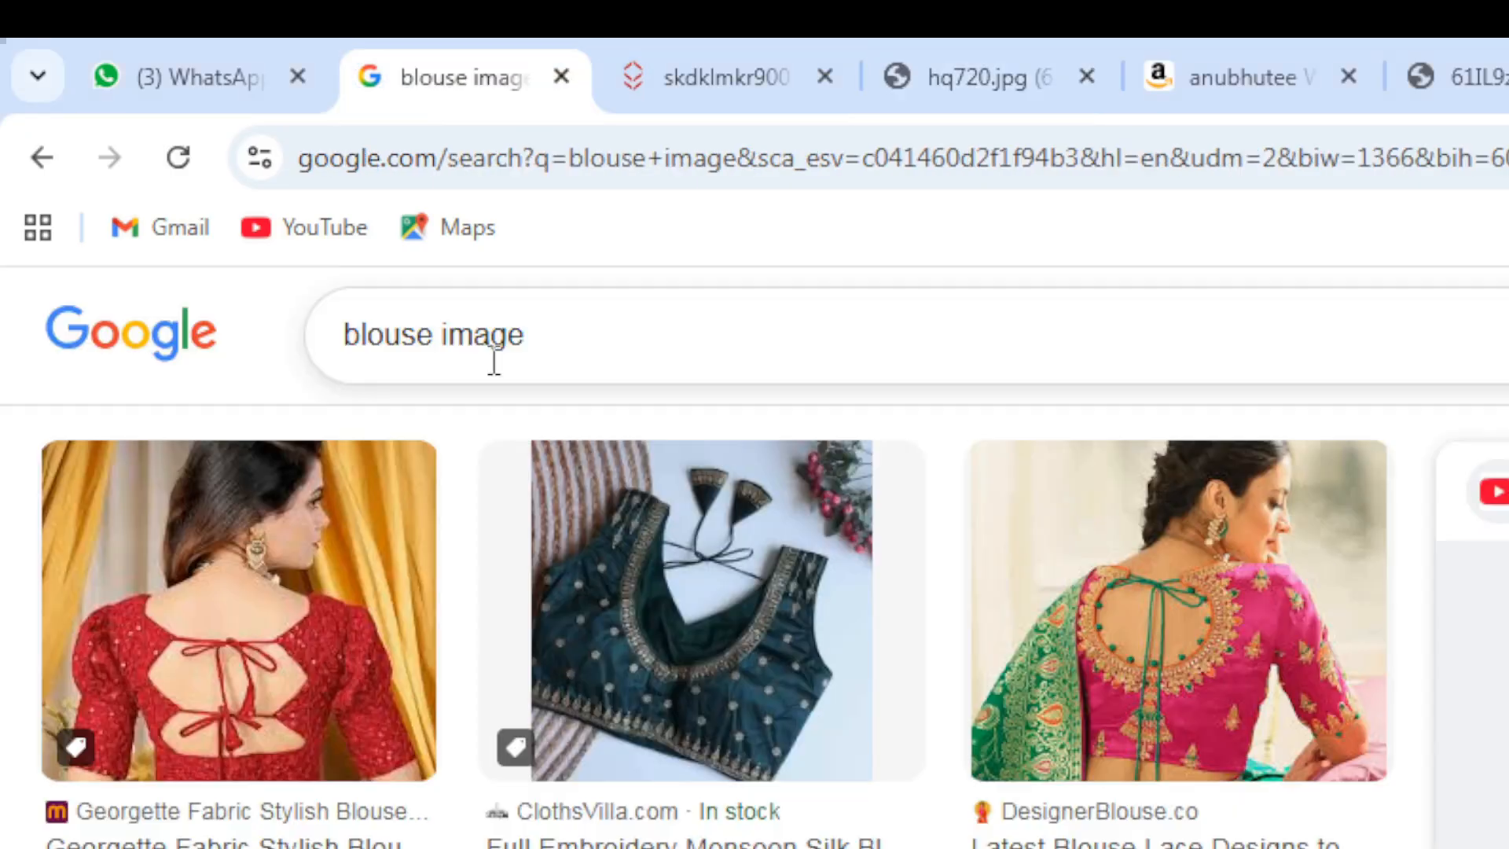
{"action": "double_click", "coordinate": [385, 337]}
{"action": "type", "text": "leh image"}
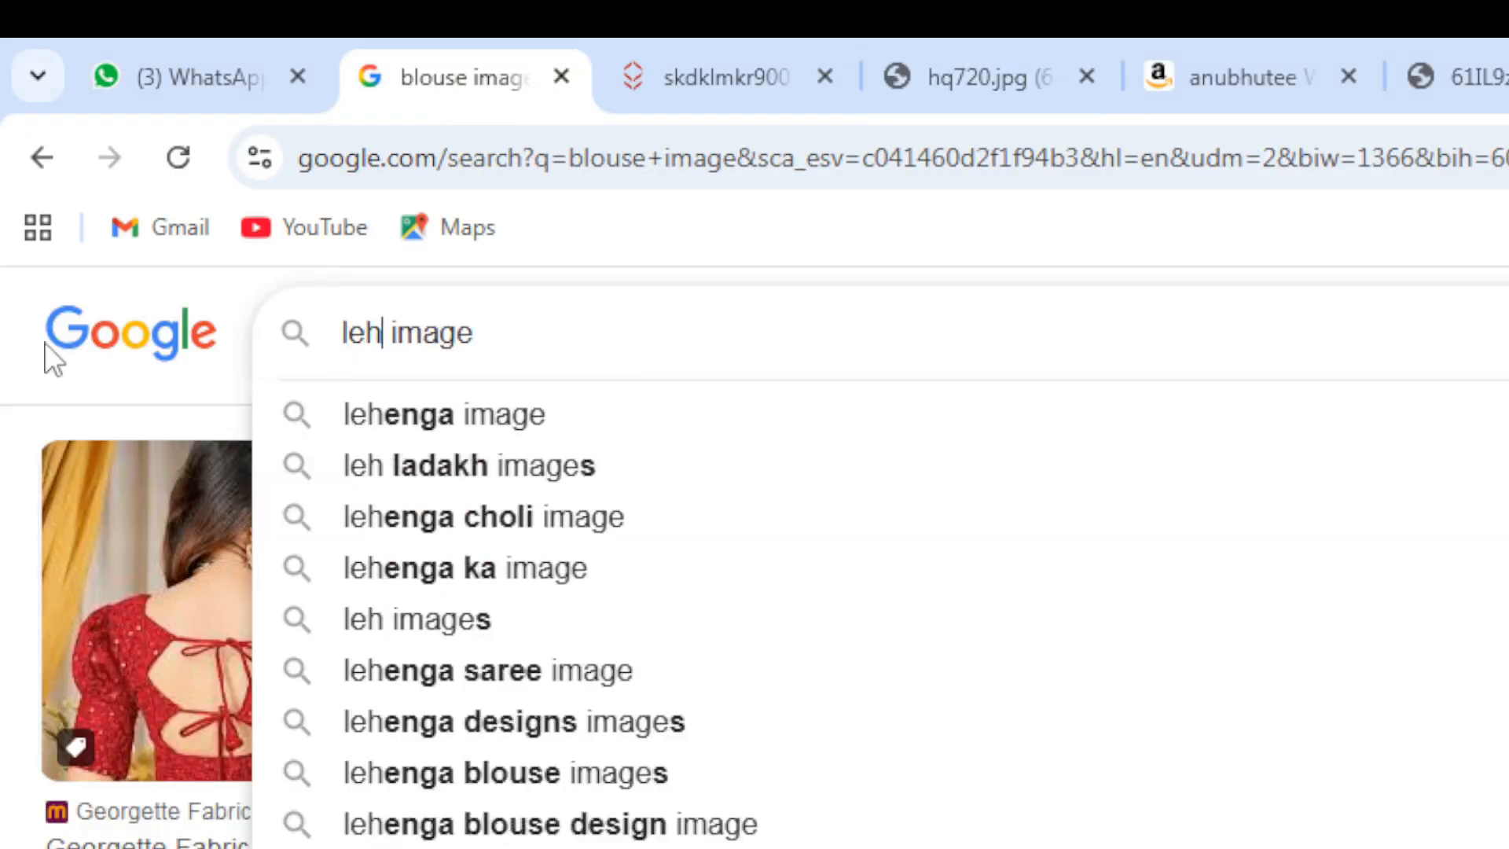
{"action": "type", "text": "nga"}
{"action": "key", "text": "Return"}
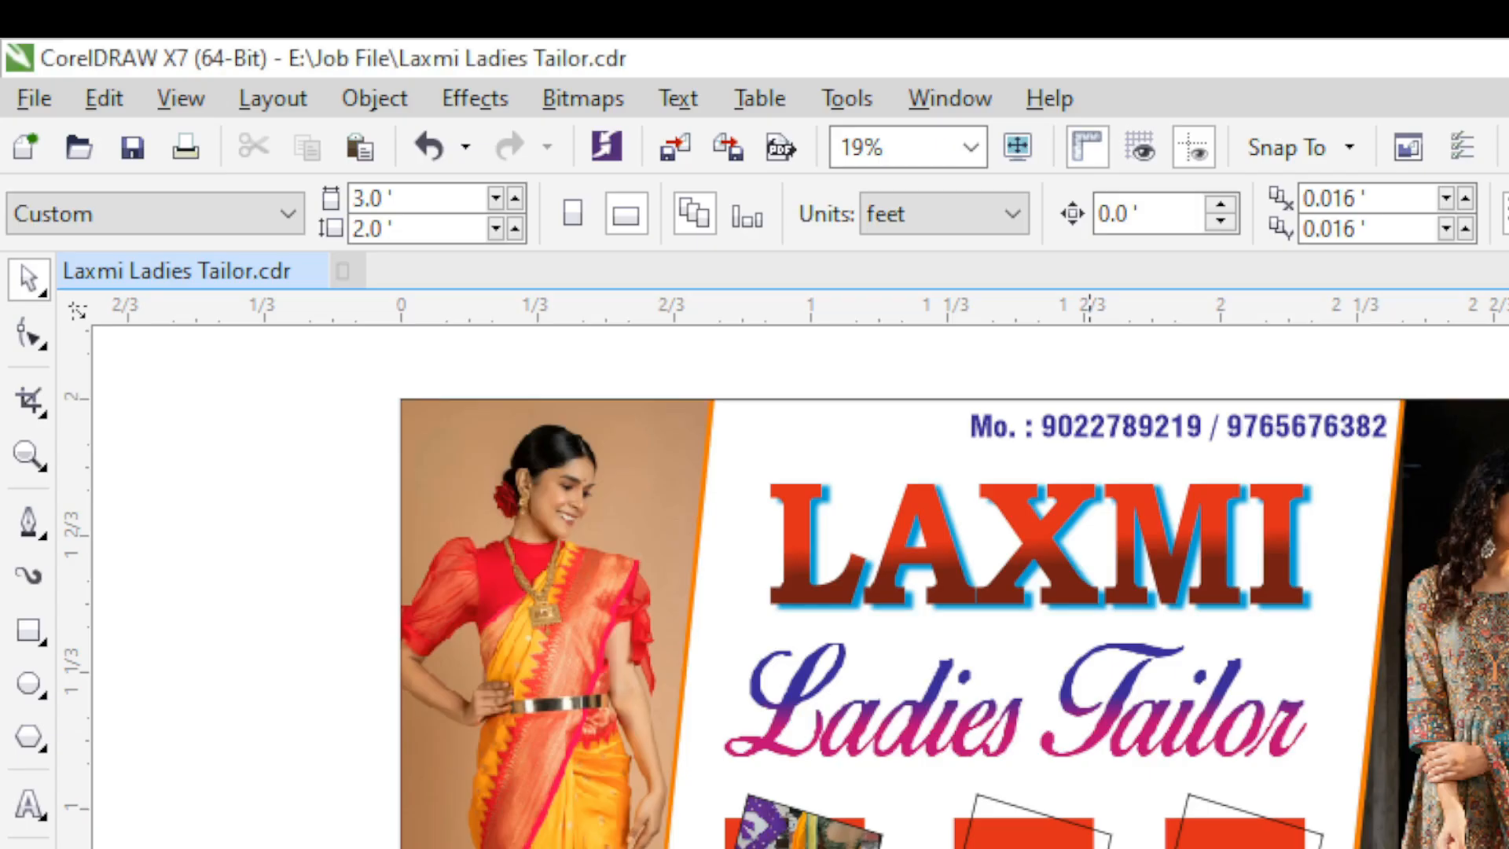
- Search Google Images for "kurta images", refine the query to "kurta ladies images" and browse the pictures
{"action": "left_click_drag", "start_coordinate": [453, 365], "coordinate": [235, 372]}
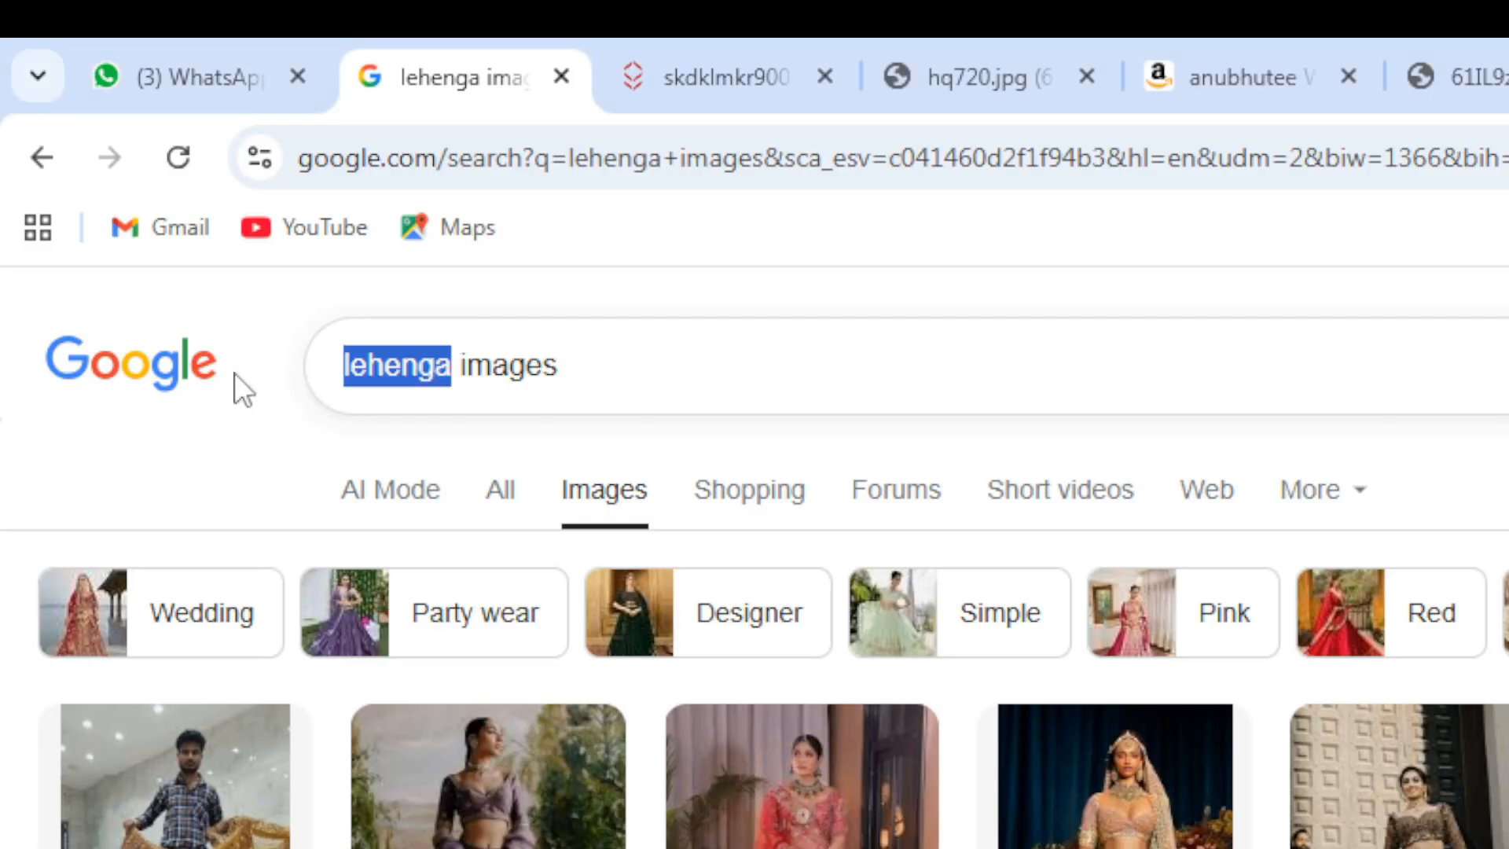
{"action": "type", "text": "kurta images"}
{"action": "key", "text": "Return"}
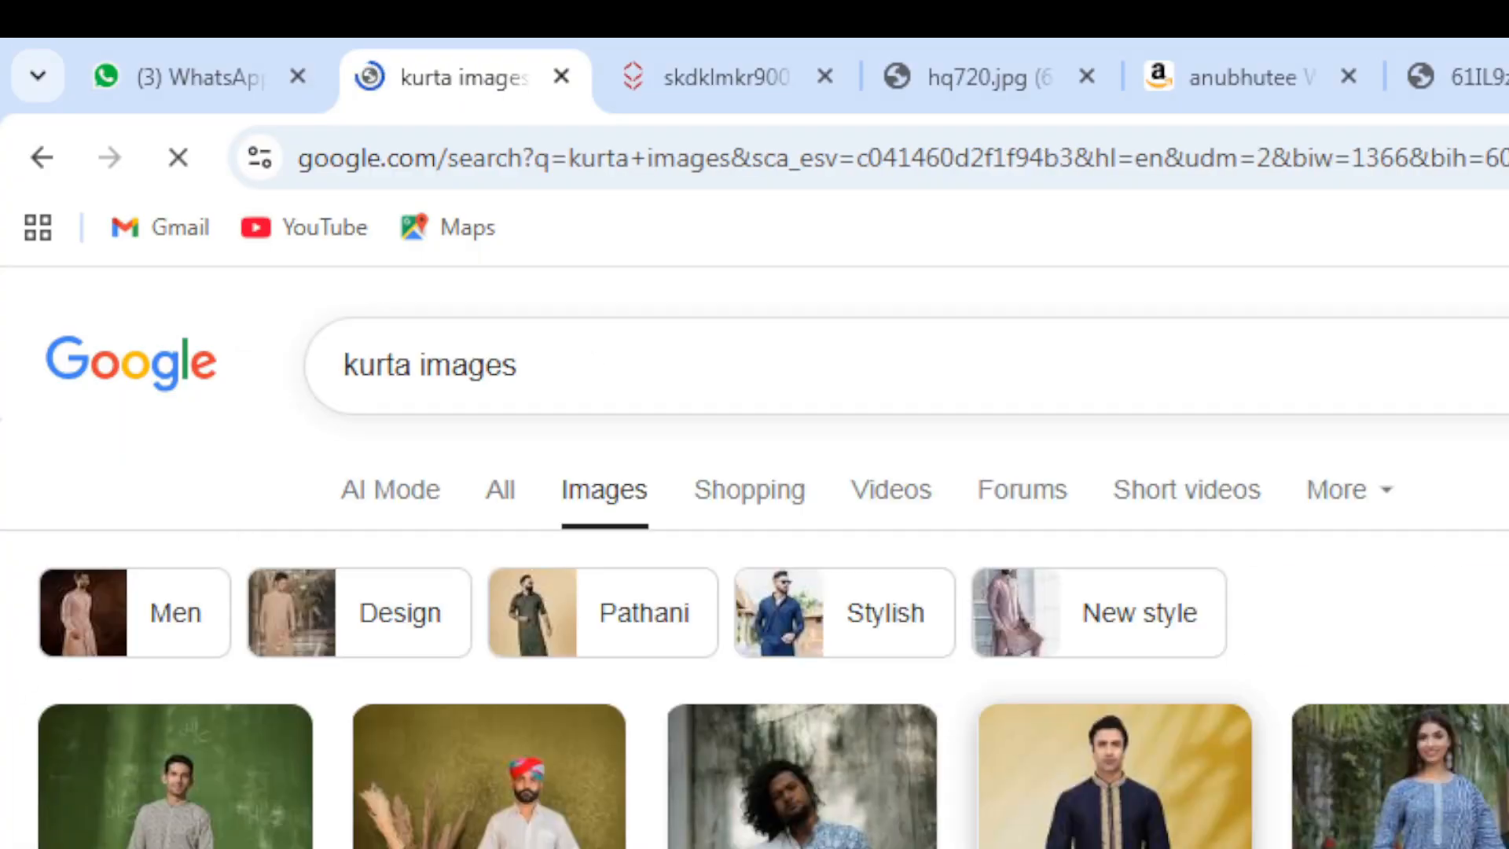
{"action": "left_click", "coordinate": [412, 364]}
{"action": "type", "text": "ladies"}
{"action": "key", "text": "Return"}
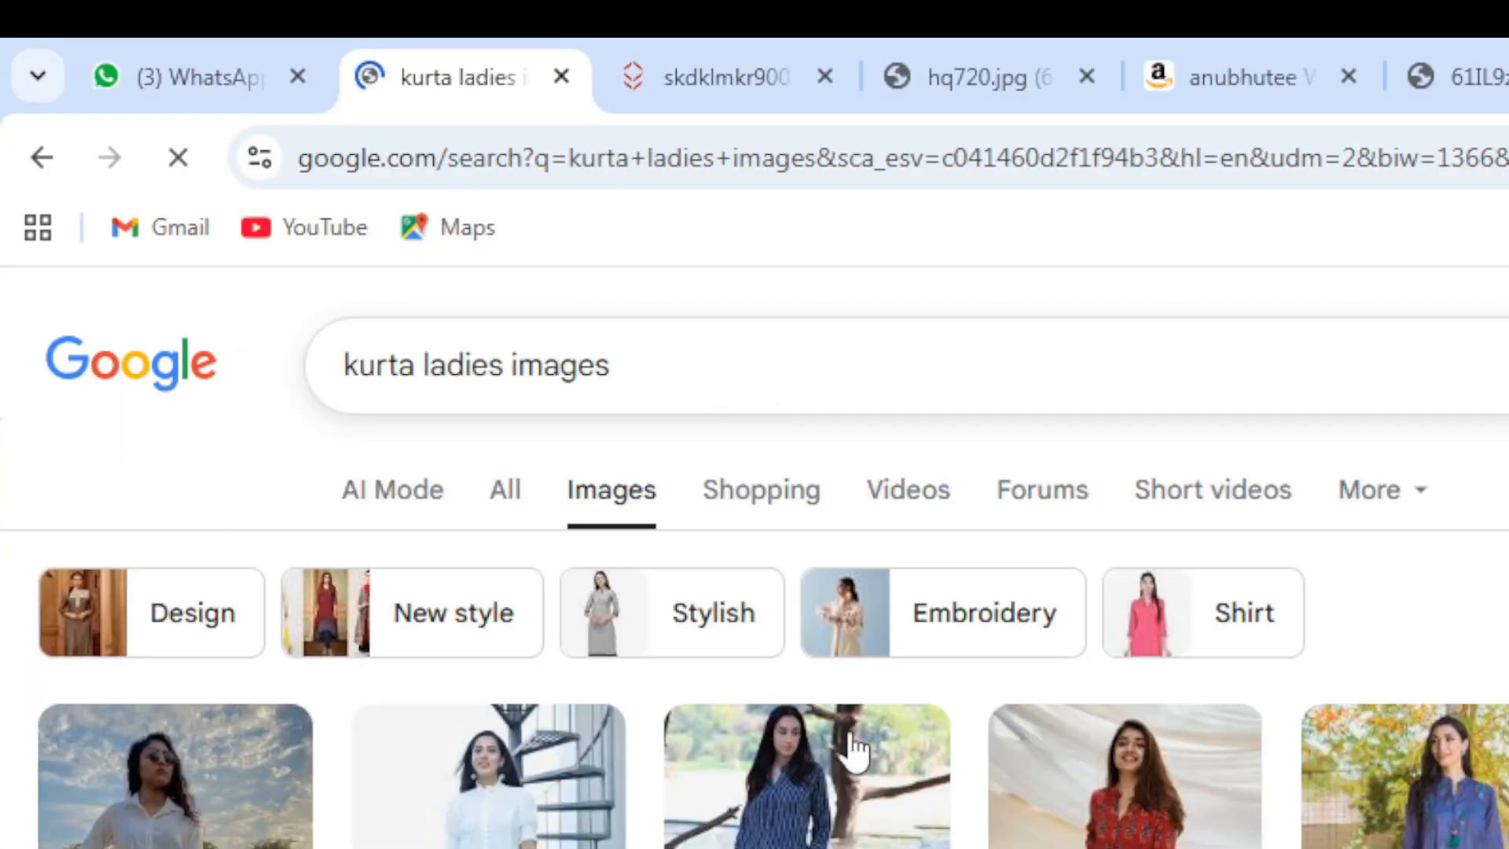
{"action": "scroll", "coordinate": [859, 748], "scroll_direction": "down", "scroll_amount": 5}
{"action": "scroll", "coordinate": [755, 627], "scroll_direction": "down", "scroll_amount": 8}
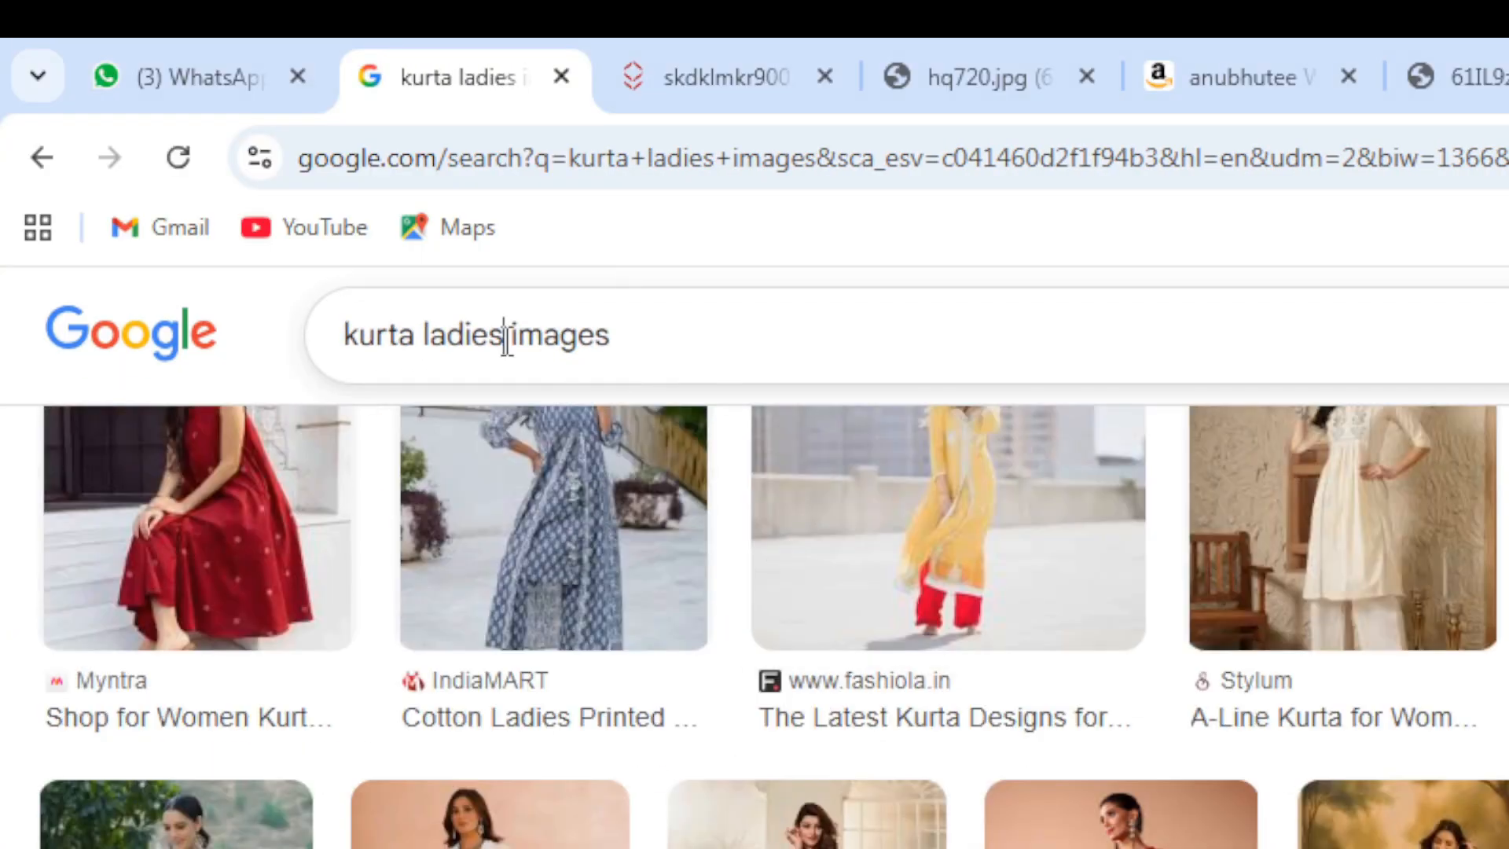
- Remove "ladies" from the query and look through the general kurta pictures for a suitable garment photo
{"action": "left_click_drag", "start_coordinate": [506, 340], "coordinate": [415, 347]}
{"action": "key", "text": "BackSpace"}
{"action": "key", "text": "Return"}
{"action": "scroll", "coordinate": [754, 627], "scroll_direction": "down", "scroll_amount": 4}
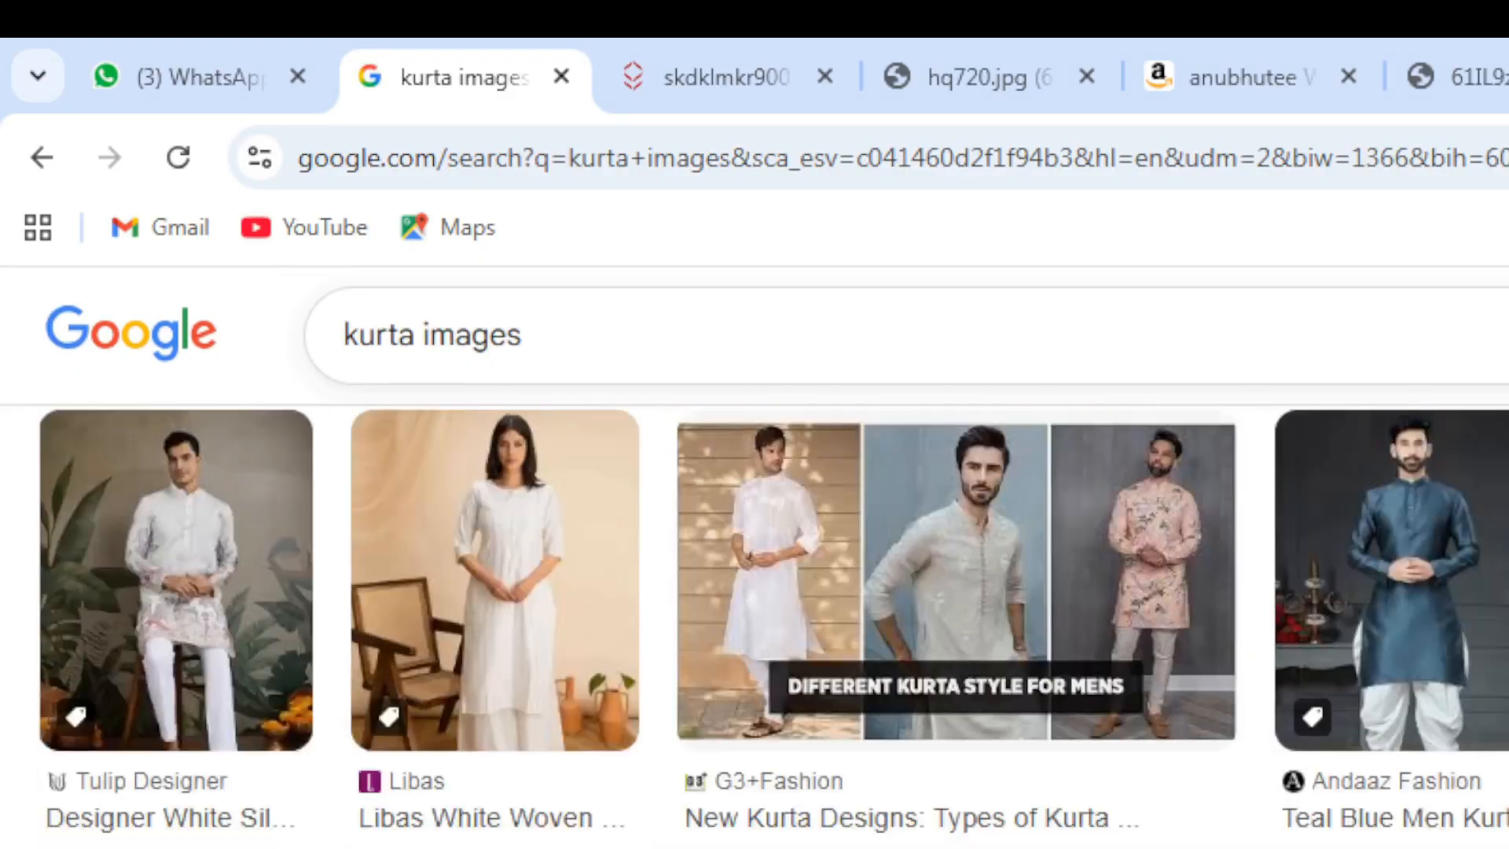
{"action": "scroll", "coordinate": [755, 627], "scroll_direction": "down", "scroll_amount": 6}
{"action": "scroll", "coordinate": [755, 627], "scroll_direction": "down", "scroll_amount": 5}
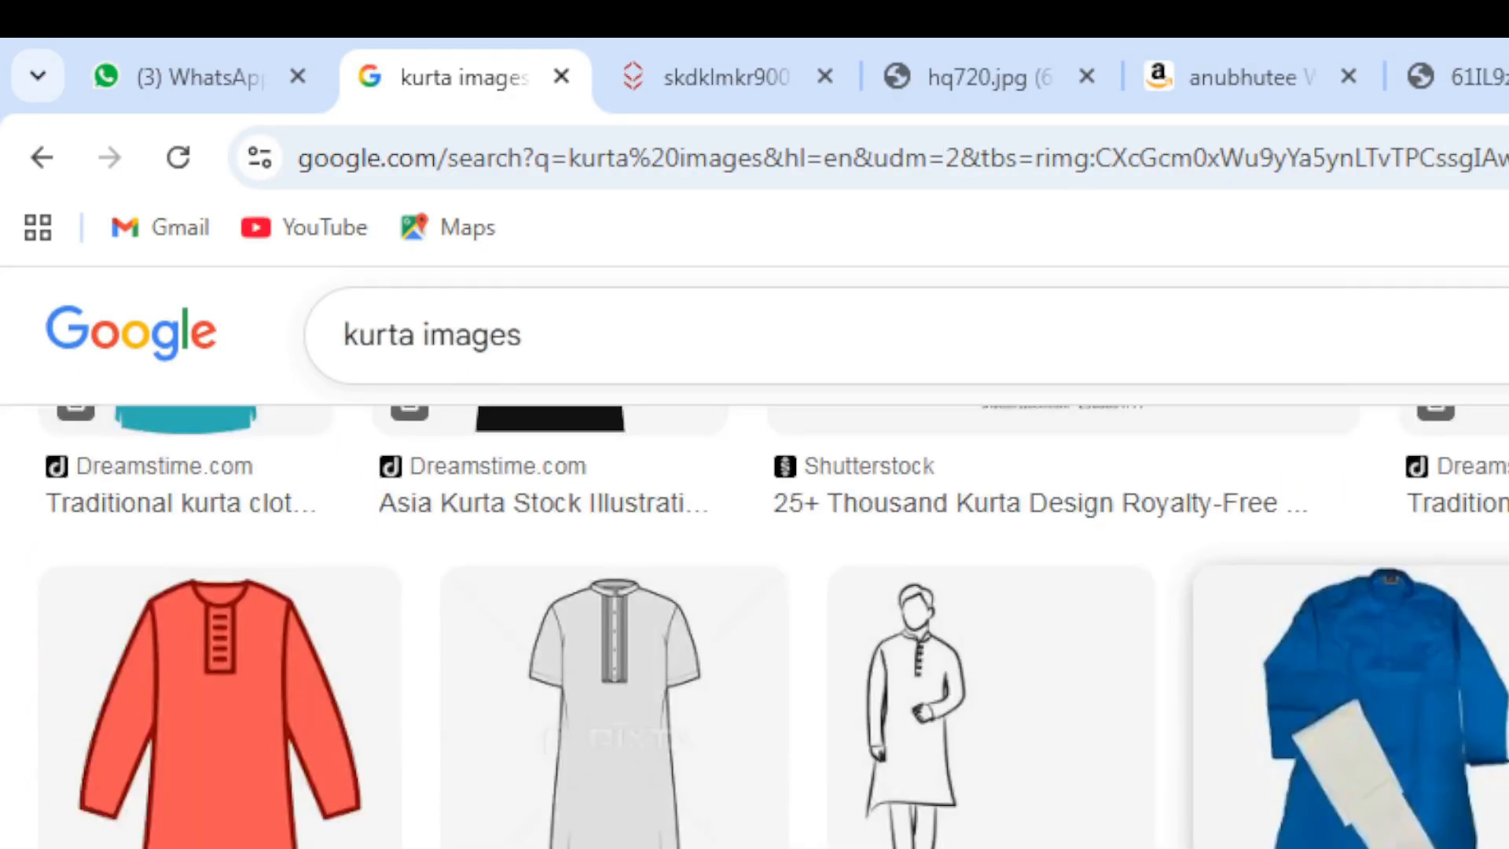
- Refine the search to "kurta fold images" and open the beige embroidered folded kurta photo at full size
{"action": "left_click", "coordinate": [414, 334]}
{"action": "type", "text": "fold"}
{"action": "key", "text": "Return"}
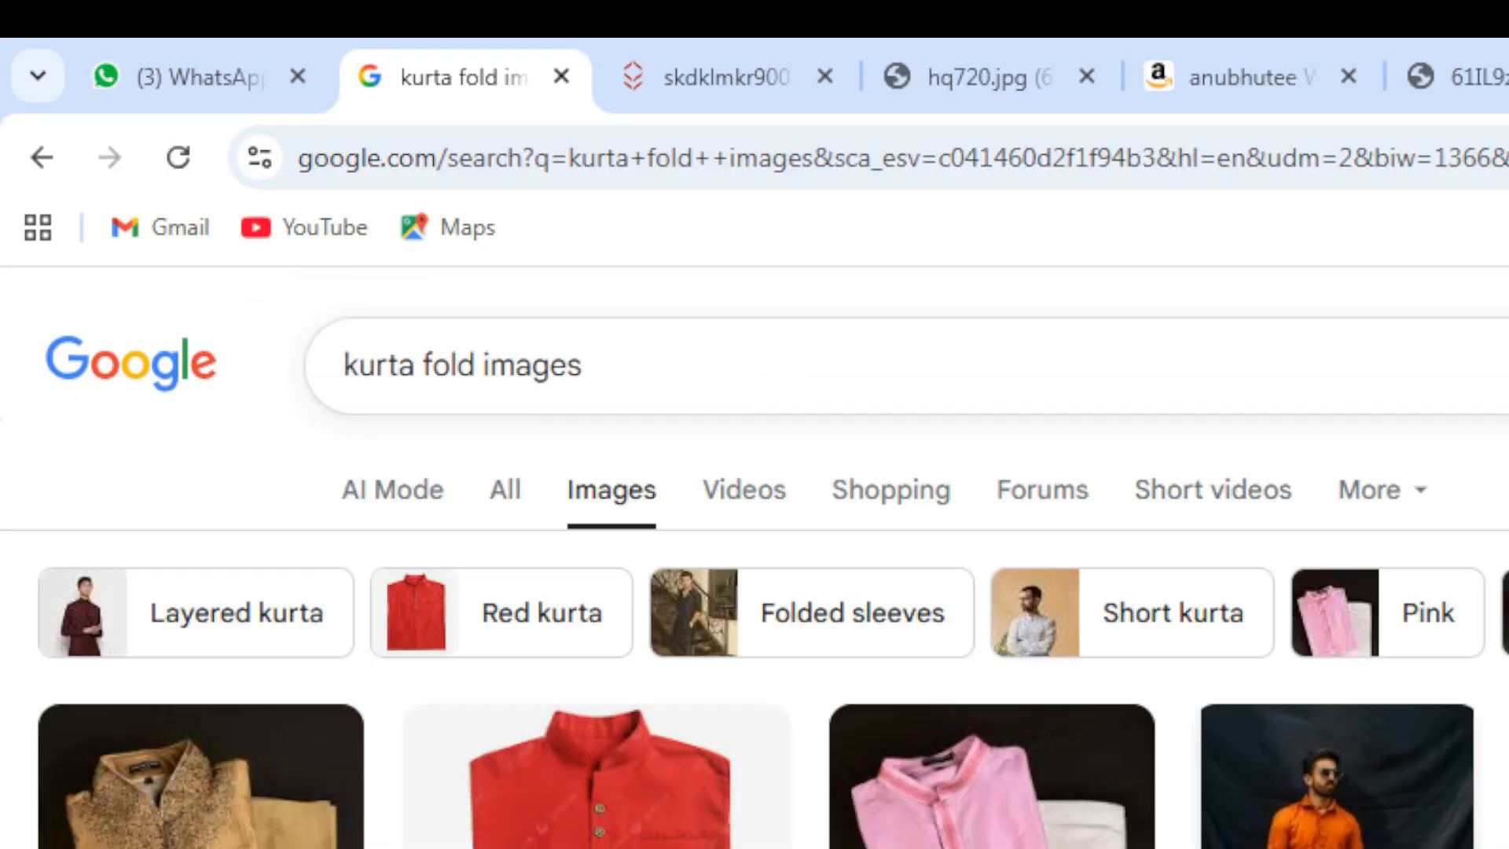
{"action": "left_click", "coordinate": [201, 776]}
{"action": "left_click", "coordinate": [1118, 78]}
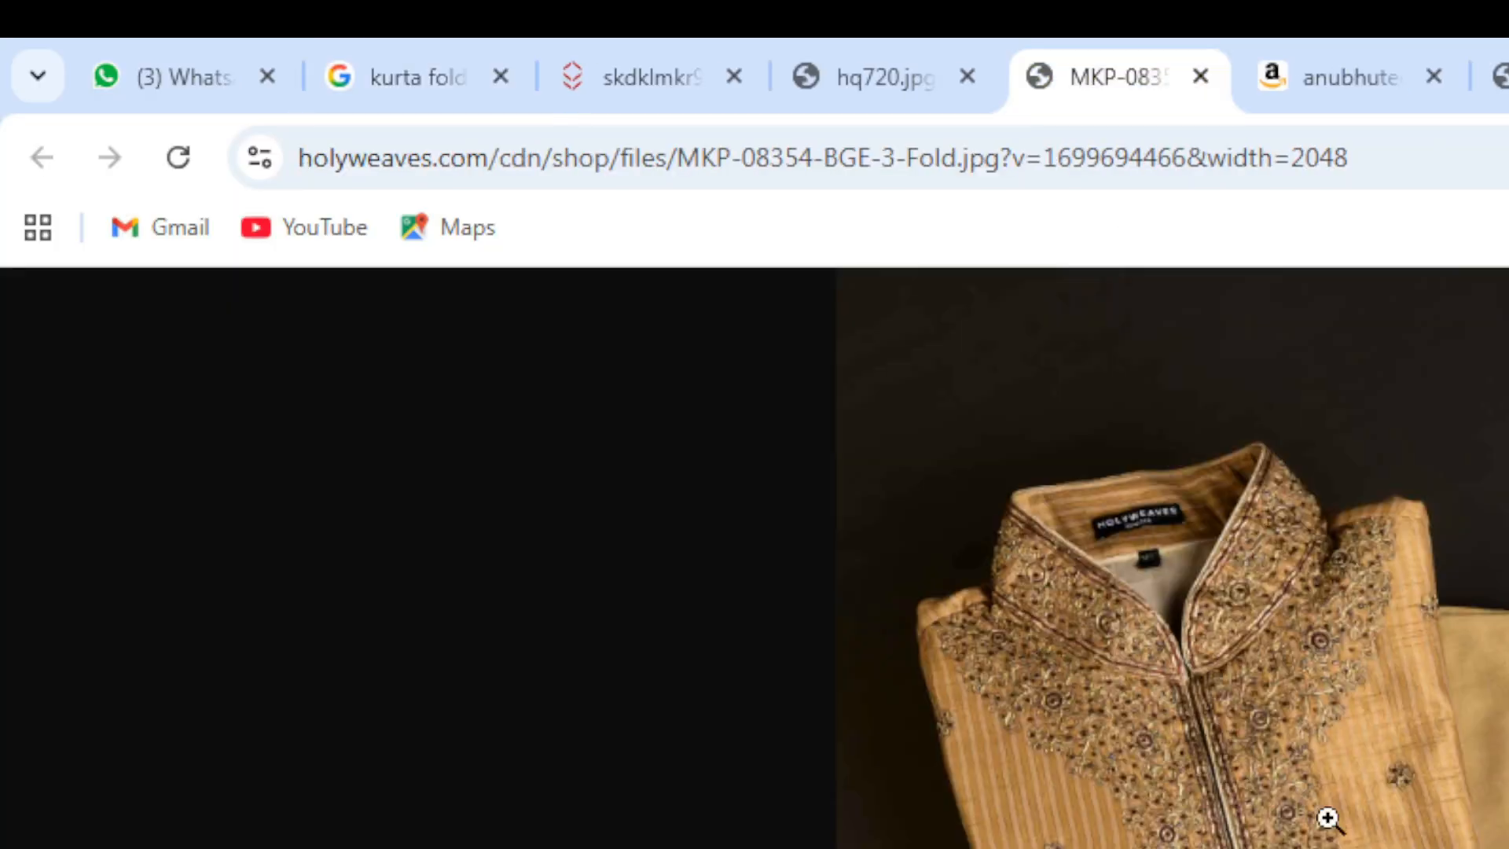
- Copy the folded kurta photo, switch back to CorelDRAW, paste it and clip it inside the second tilted frame
{"action": "right_click", "coordinate": [1328, 819]}
{"action": "key", "text": "alt+Tab"}
{"action": "key", "text": "ctrl+v"}
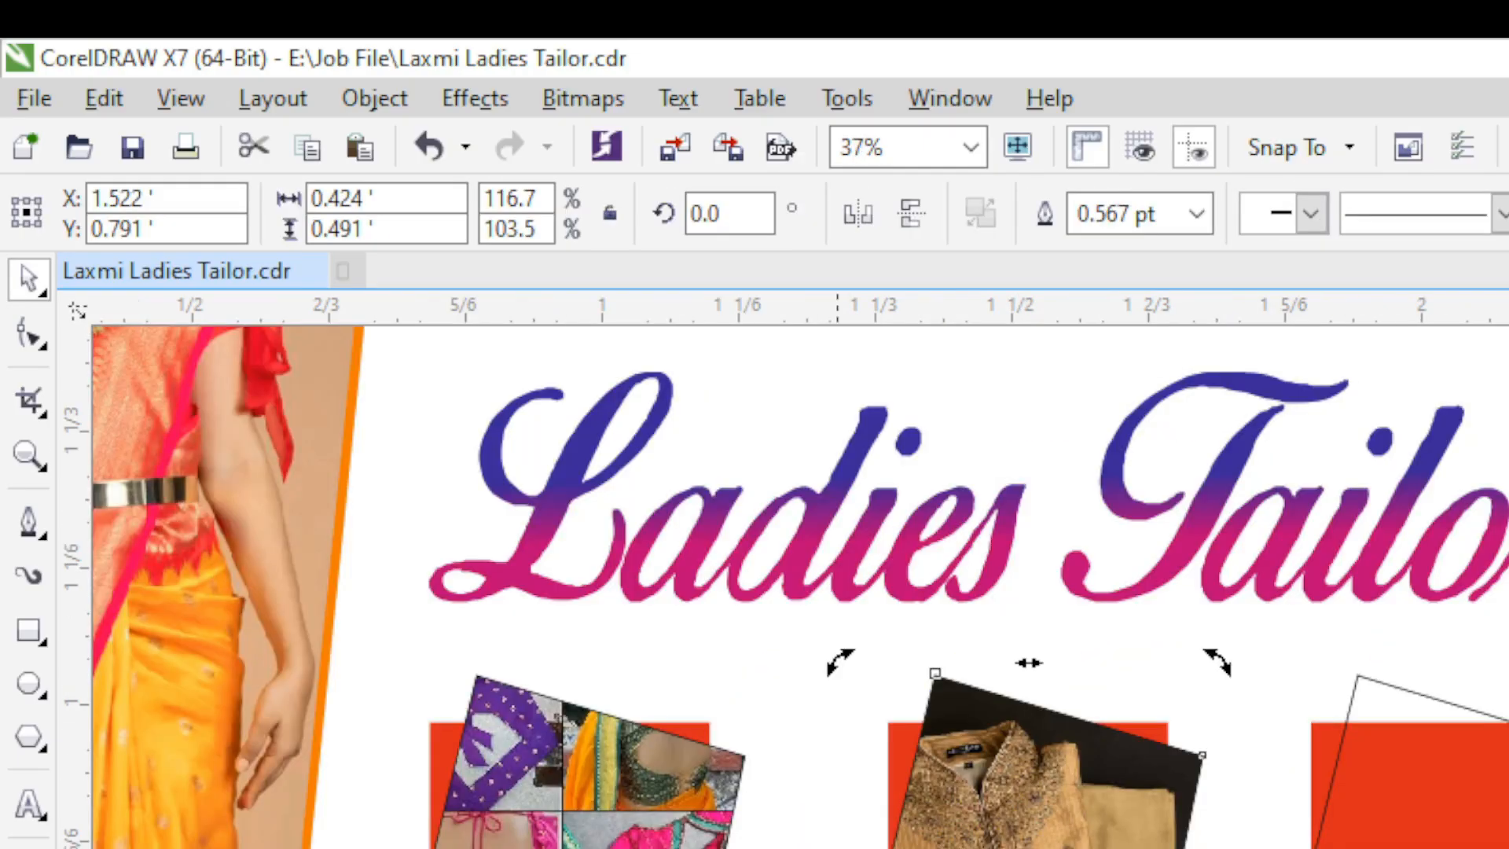
- Scale the clipped kurta photo to about 0.43 by 0.53 ft inside the second tilted frame and finish editing its contents
{"action": "left_click", "coordinate": [1159, 847], "text": "ctrl"}
{"action": "scroll", "coordinate": [1159, 847], "scroll_direction": "up", "scroll_amount": 1}
{"action": "left_click_drag", "start_coordinate": [1283, 423], "coordinate": [1270, 435]}
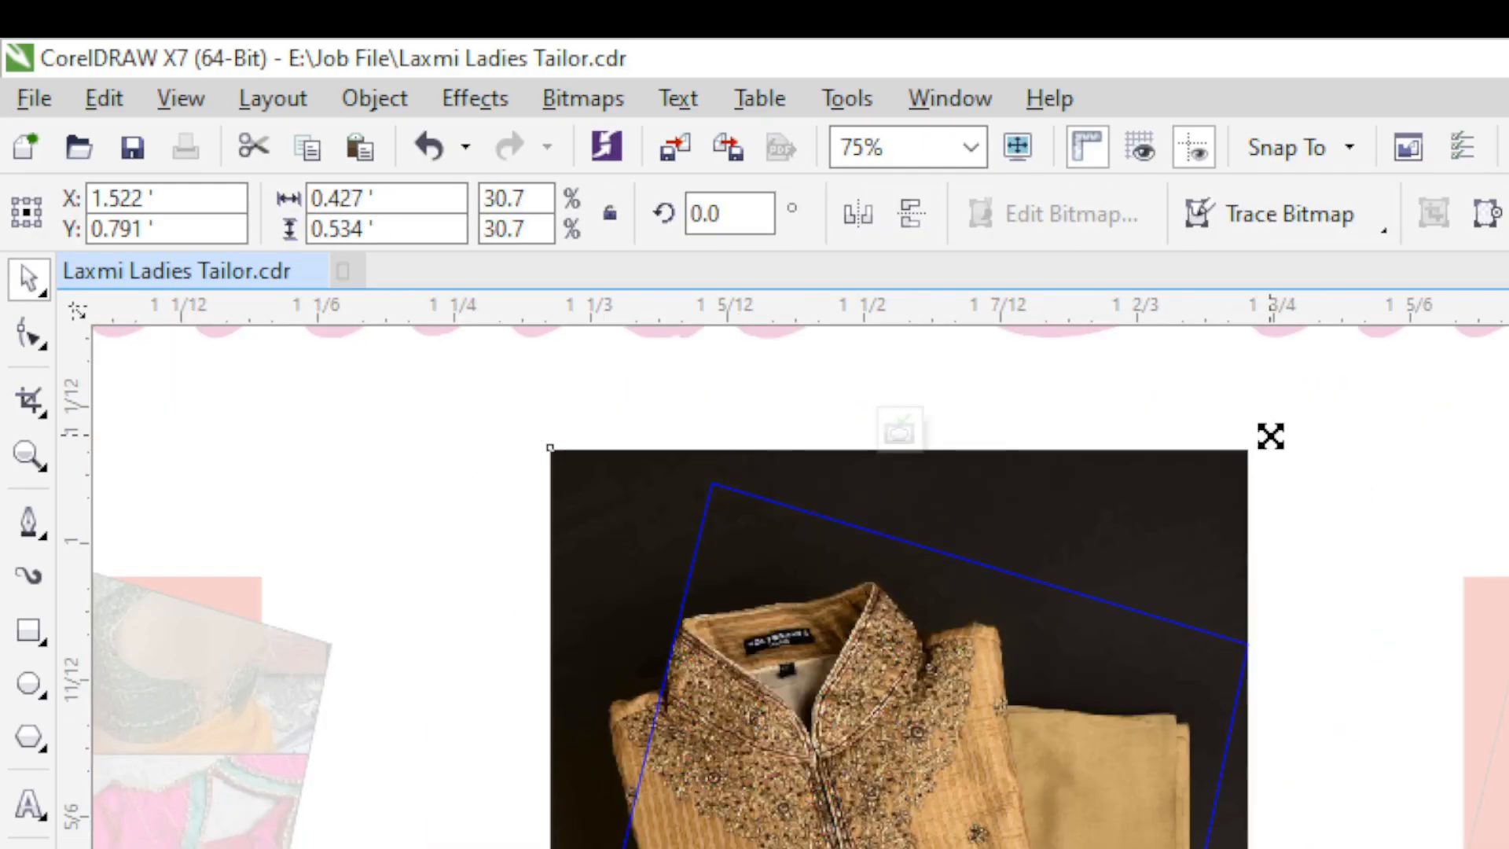
{"action": "left_click", "coordinate": [1388, 817], "text": "ctrl"}
{"action": "scroll", "coordinate": [1388, 817], "scroll_direction": "down", "scroll_amount": 2}
{"action": "key", "text": "Escape"}
- Switch to the web browser, search Google Images for "fall beading image" and browse the results
{"action": "key", "text": "alt+Tab"}
{"action": "left_click", "coordinate": [407, 79]}
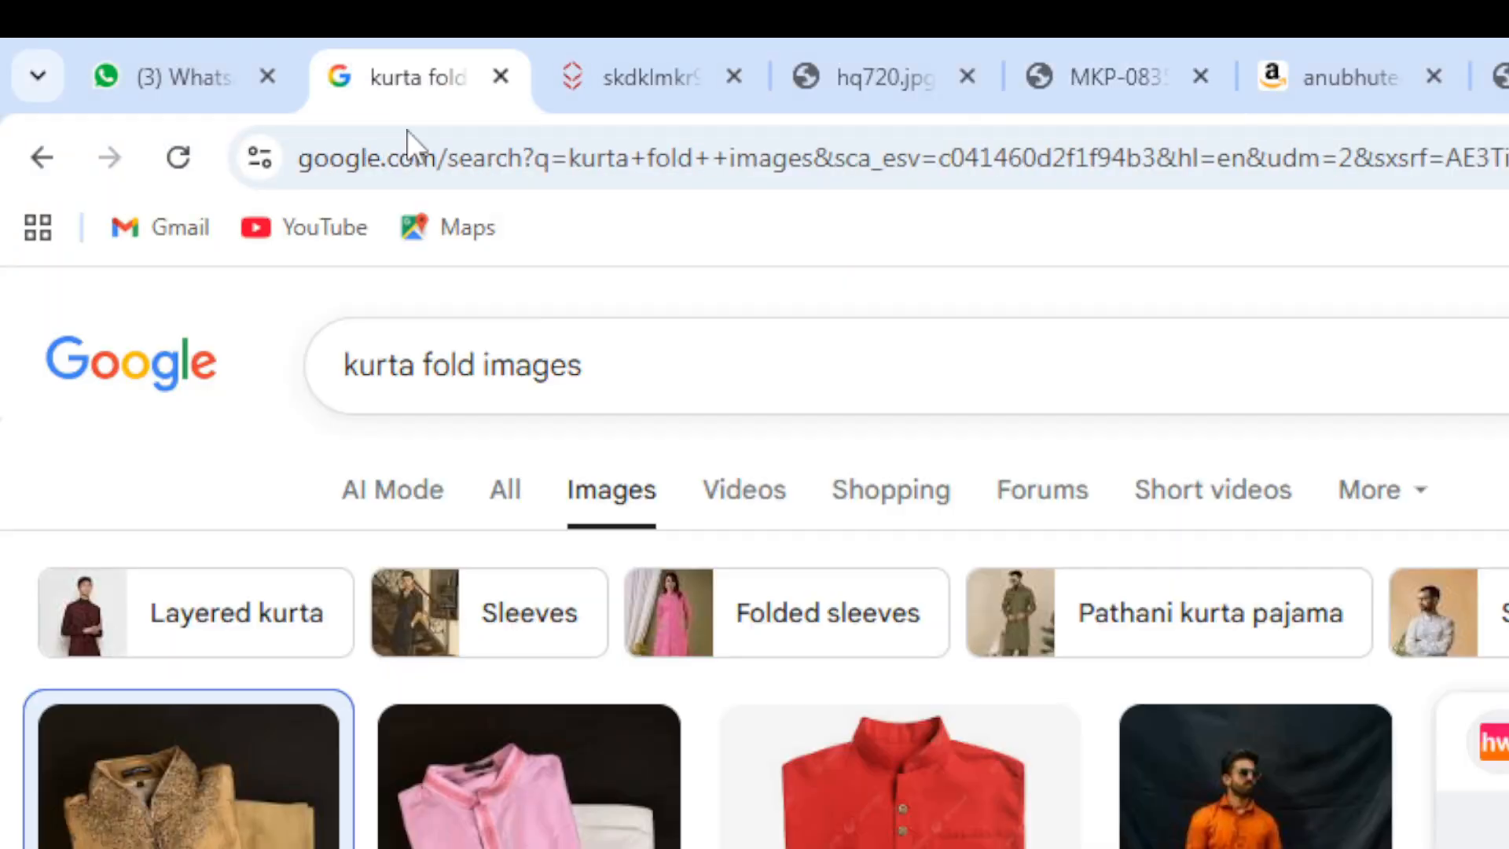
{"action": "left_click_drag", "start_coordinate": [590, 363], "coordinate": [106, 331]}
{"action": "type", "text": "fall beadi"}
{"action": "type", "text": "image"}
{"action": "key", "text": "Return"}
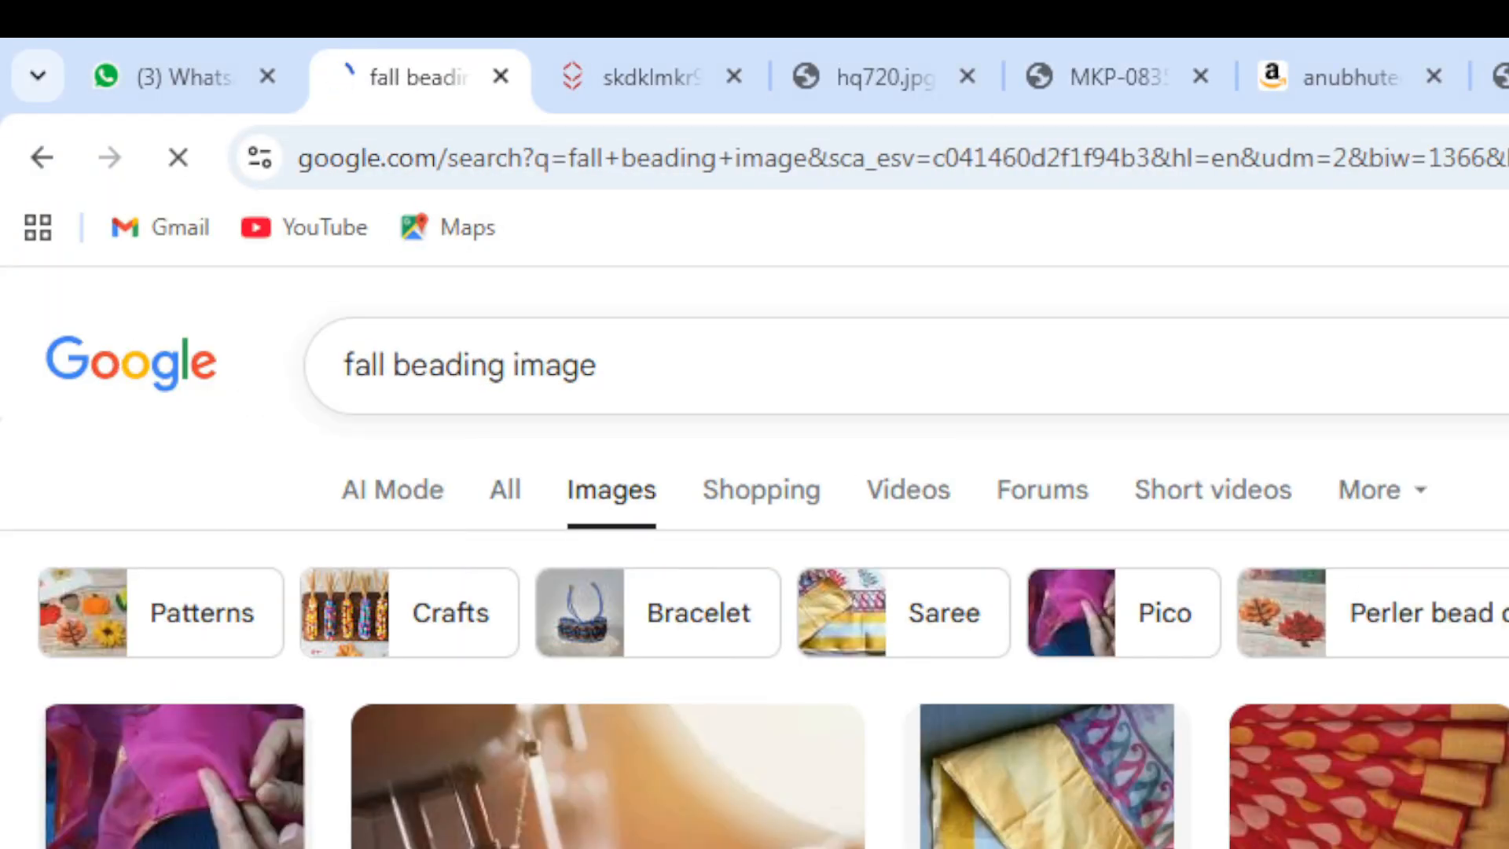
{"action": "scroll", "coordinate": [707, 833], "scroll_direction": "down", "scroll_amount": 2}
{"action": "scroll", "coordinate": [1143, 646], "scroll_direction": "down", "scroll_amount": 9}
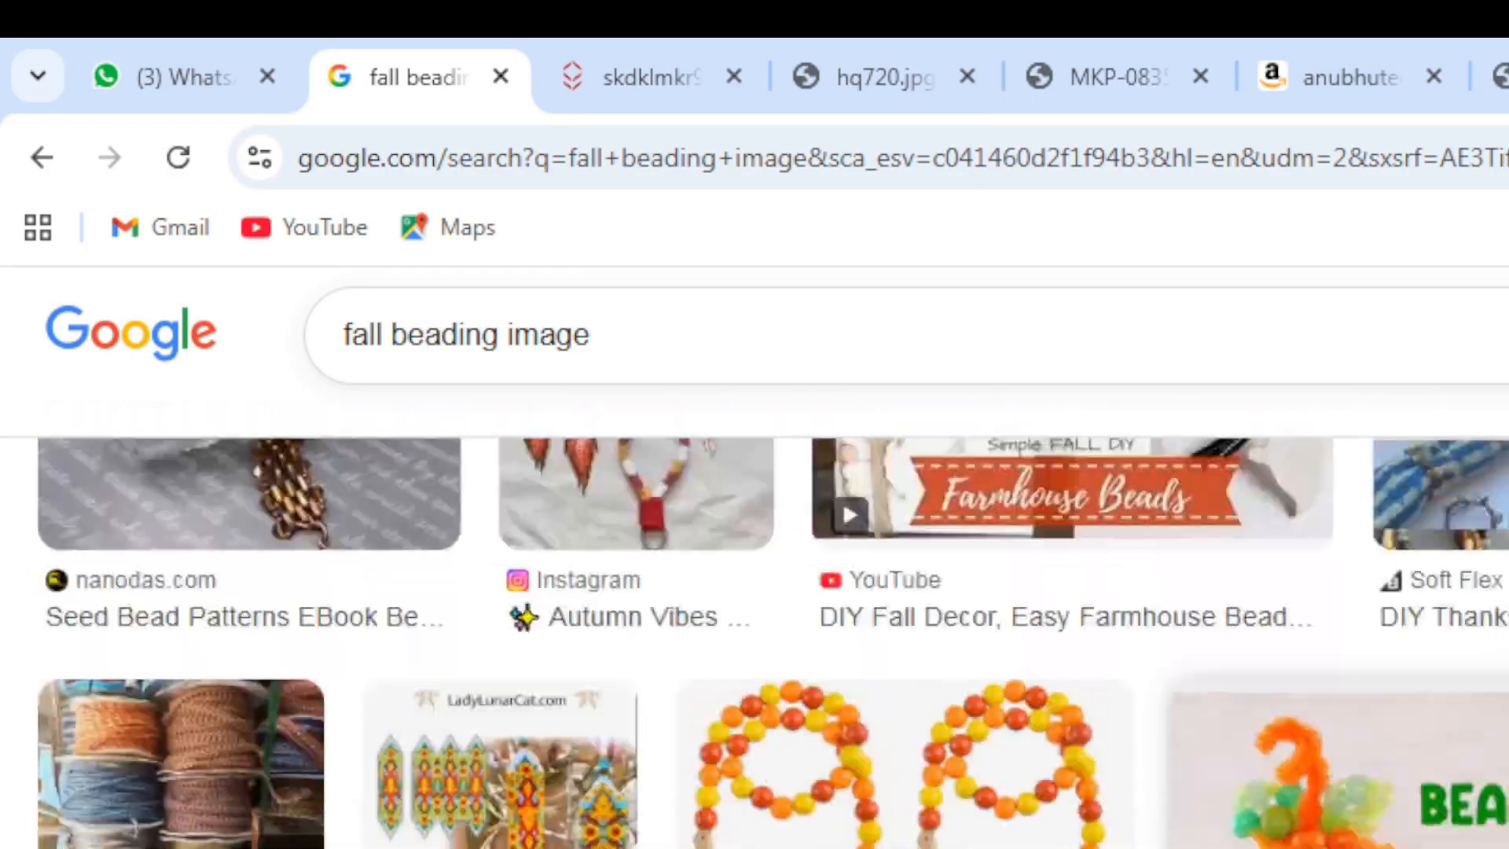
{"action": "scroll", "coordinate": [1143, 646], "scroll_direction": "up", "scroll_amount": 10}
- Narrow the image search to Pico and open the photo of pink fabric under a sewing machine for copying
{"action": "left_click", "coordinate": [1139, 630]}
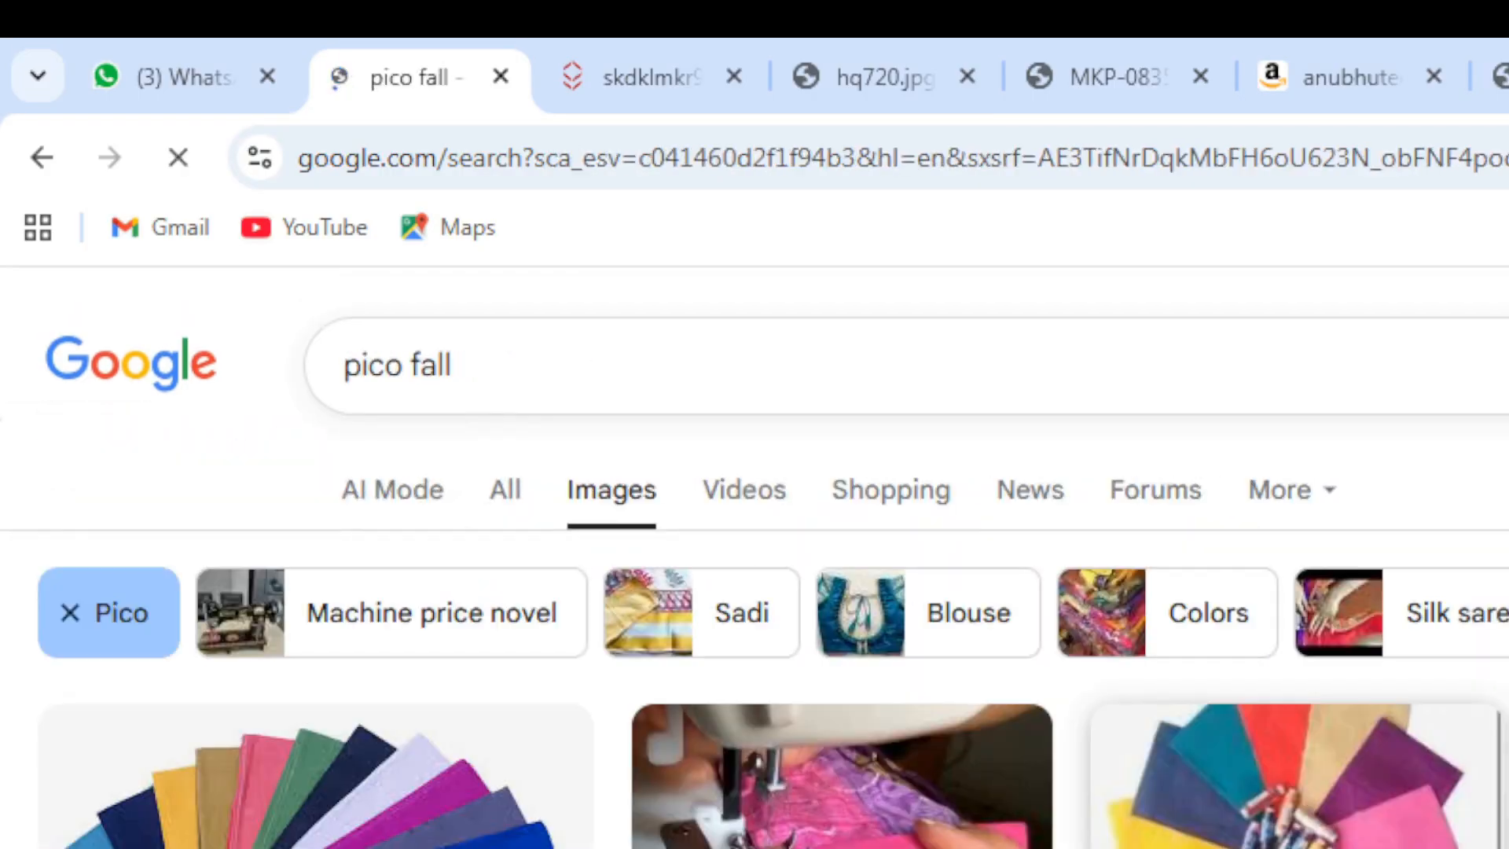
{"action": "left_click", "coordinate": [790, 778]}
{"action": "left_click", "coordinate": [1210, 77]}
- Switch back to CorelDRAW, paste the sewing machine photo beside the page and clip it inside the third tilted frame
{"action": "key", "text": "alt+Tab"}
{"action": "right_click", "coordinate": [374, 606]}
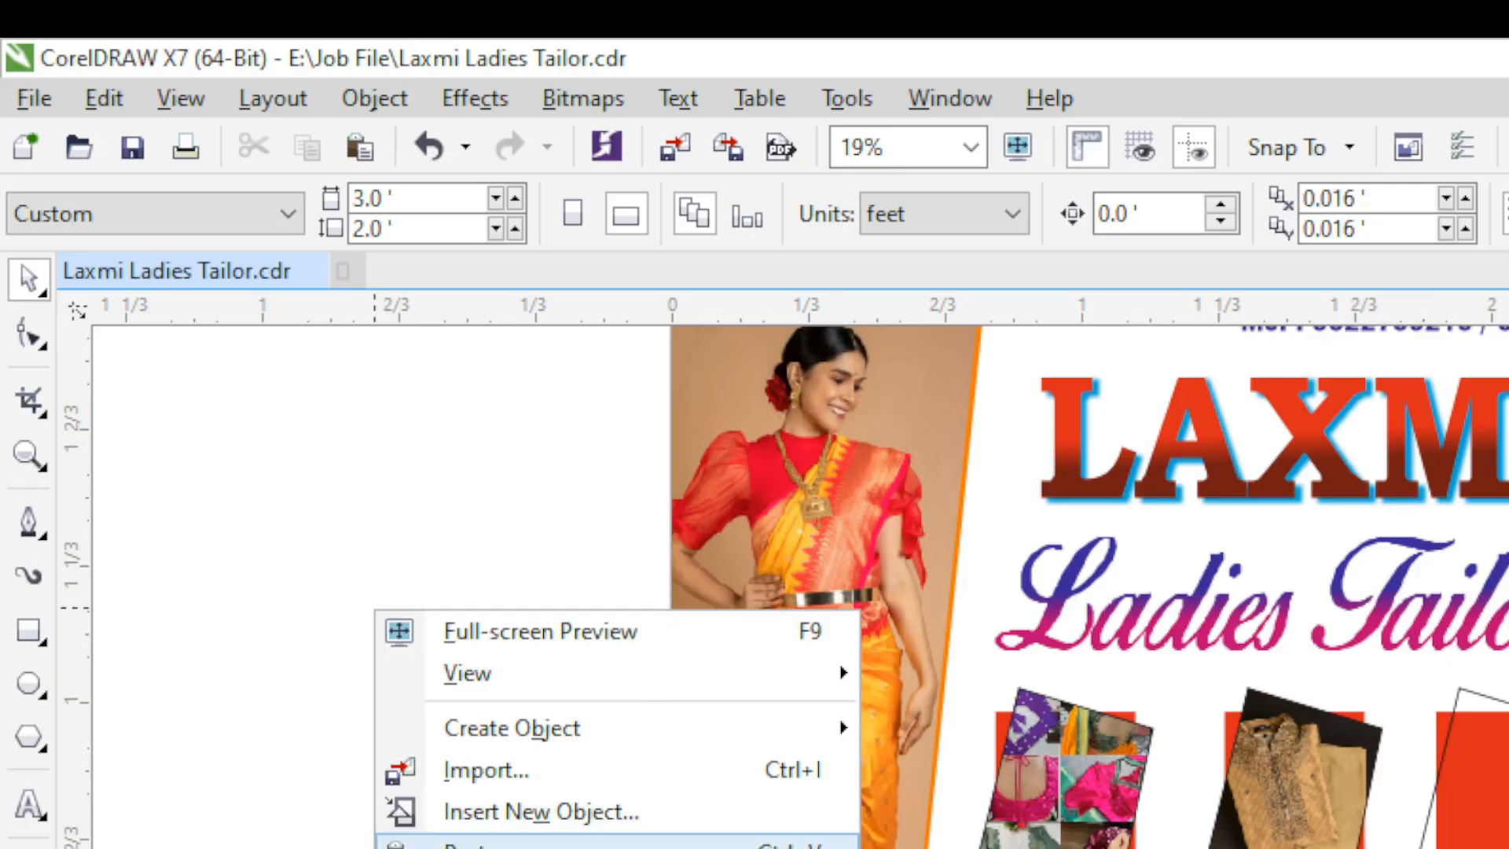
{"action": "left_click", "coordinate": [443, 838]}
{"action": "left_click_drag", "start_coordinate": [468, 608], "coordinate": [345, 715]}
{"action": "left_click", "coordinate": [1478, 769]}
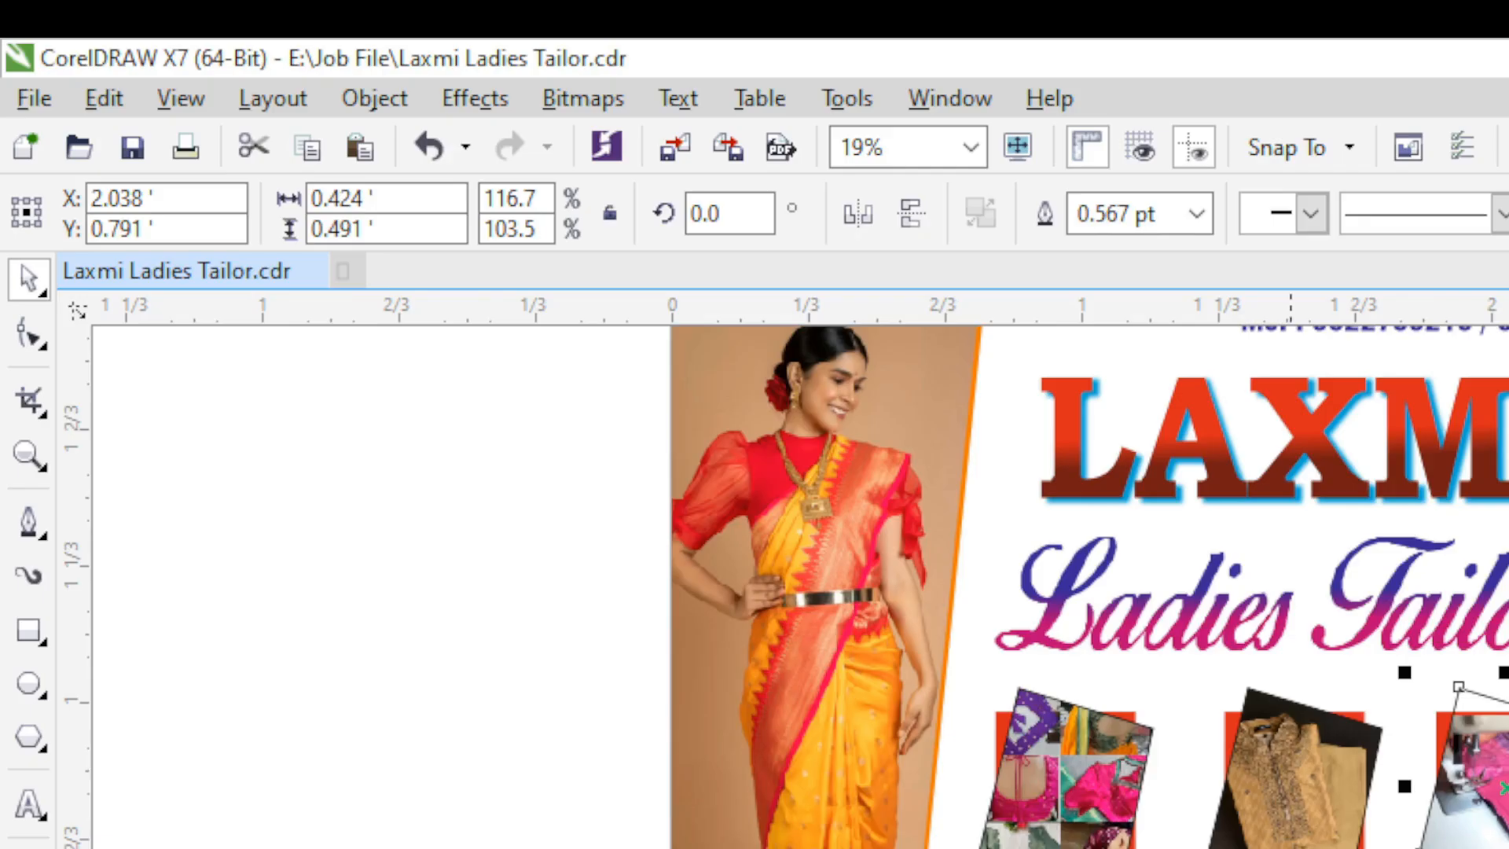
- Adjust the sewing machine photo inside the third tilted frame so that it fills the whole frame
{"action": "double_click", "coordinate": [1489, 794]}
{"action": "scroll", "coordinate": [1490, 811], "scroll_direction": "up", "scroll_amount": 1}
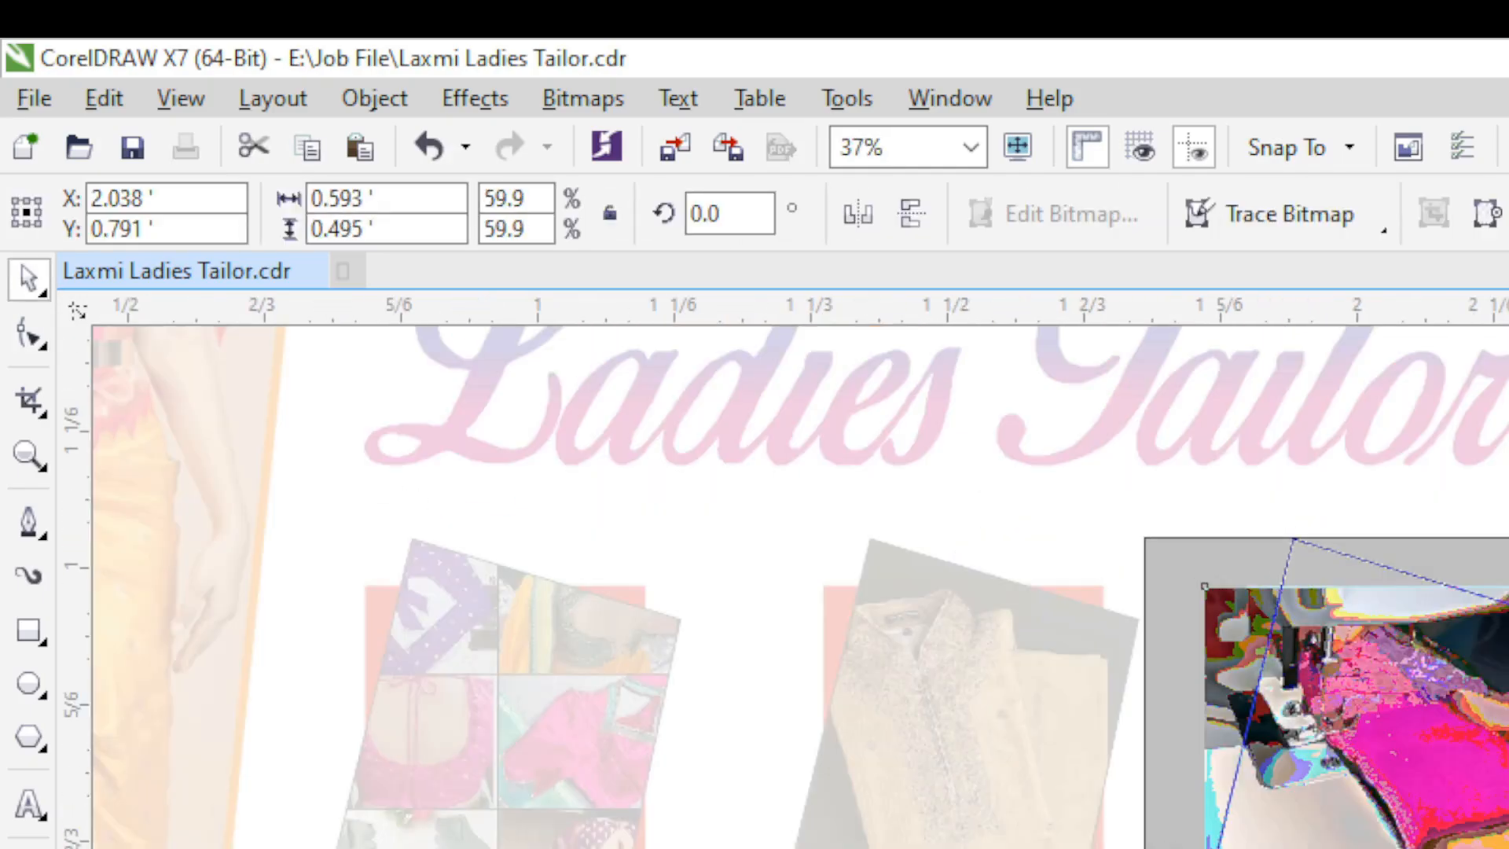
{"action": "key", "text": "Right"}
{"action": "scroll", "coordinate": [1445, 700], "scroll_direction": "up", "scroll_amount": 1}
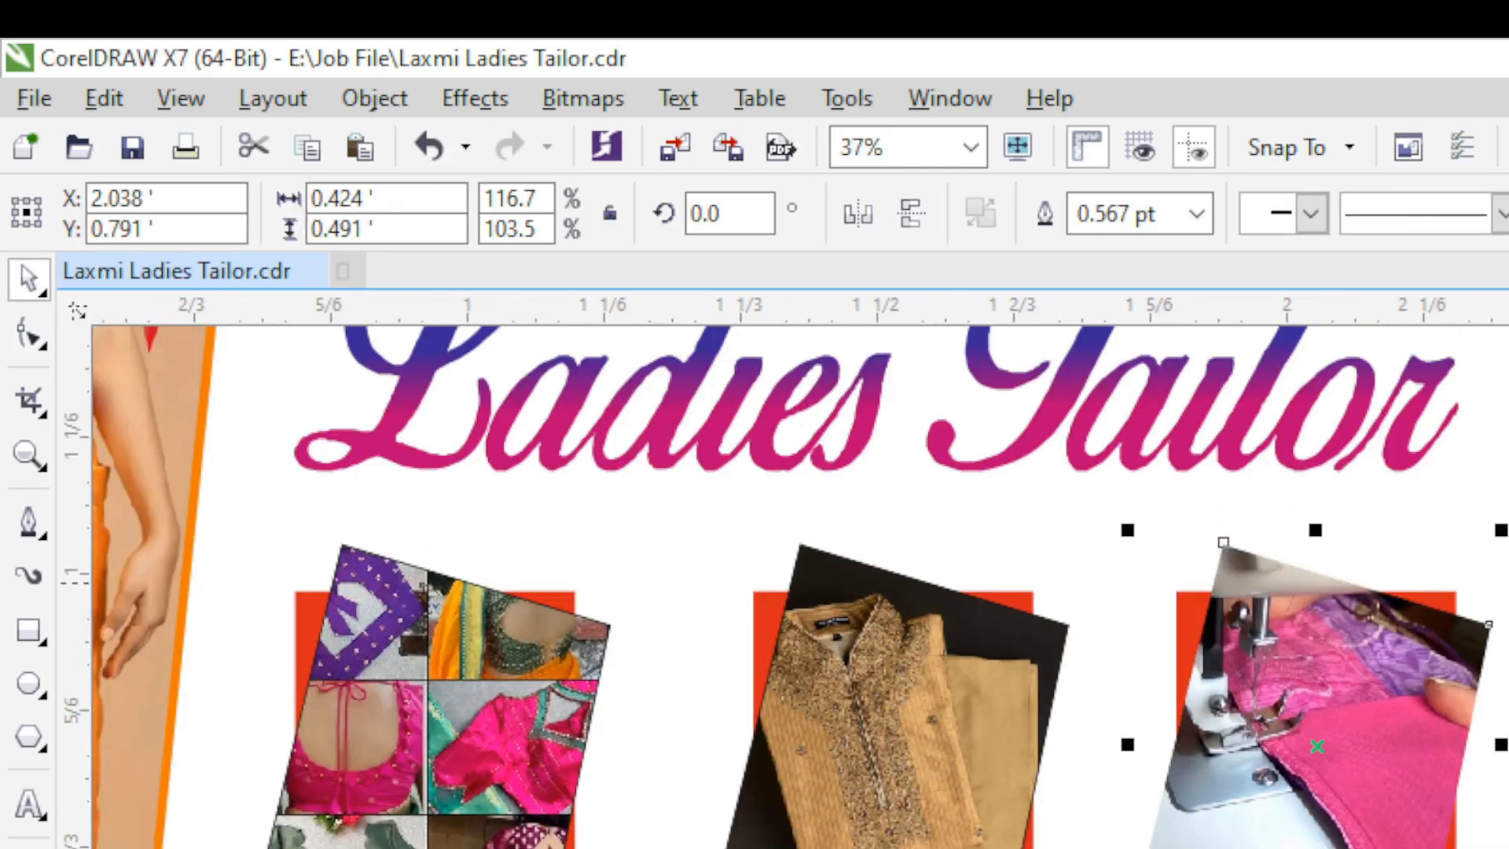
- Remove the outline from all three tilted photo frames
{"action": "key", "text": "Tab"}
{"action": "key", "text": "Tab"}
{"action": "scroll", "coordinate": [1348, 664], "scroll_direction": "down", "scroll_amount": 1}
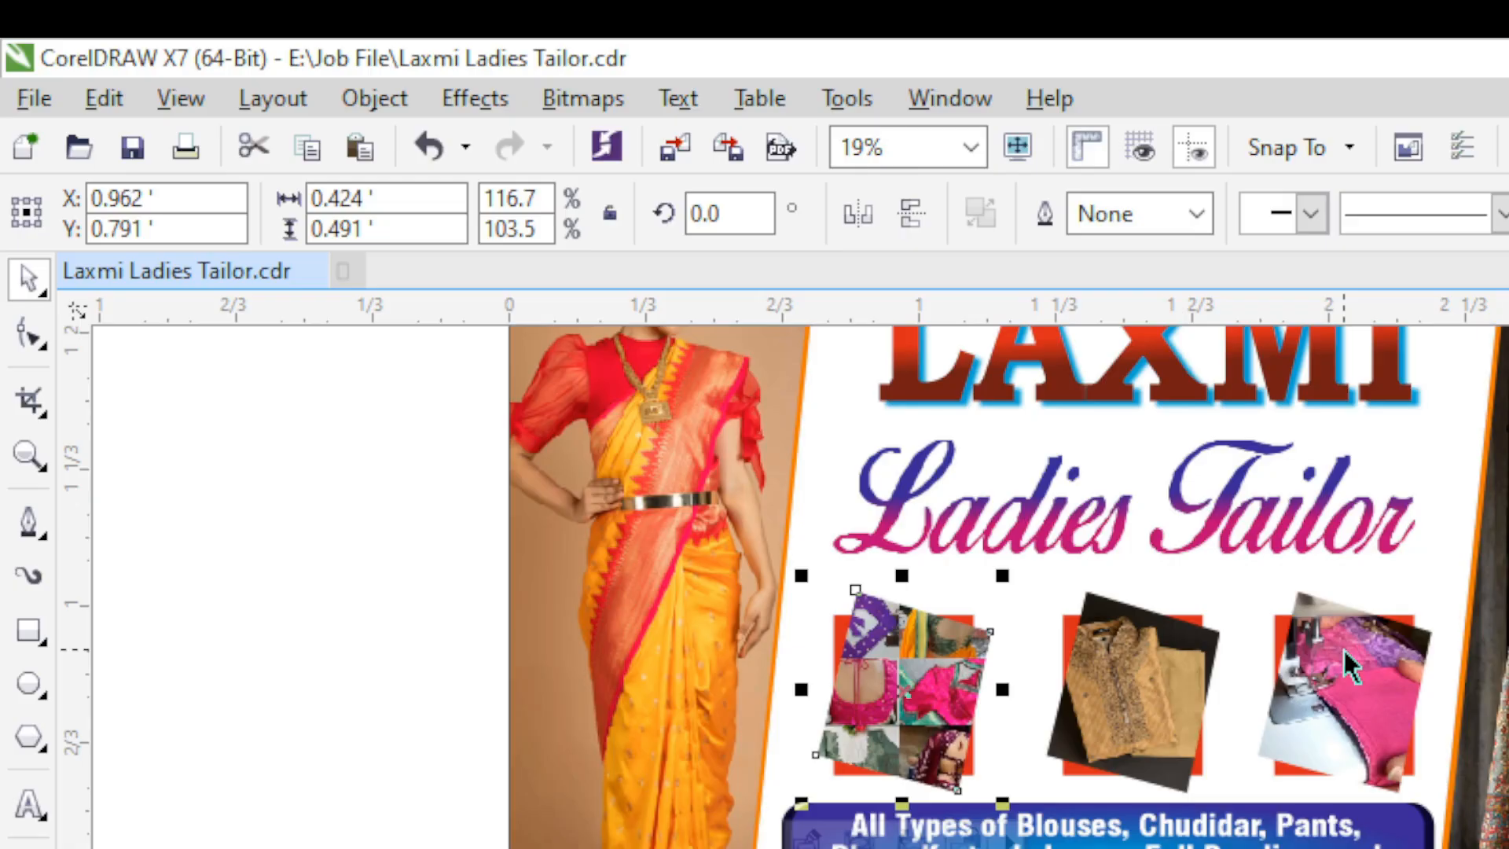
- Enlarge the contact number line toward the lower left, keeping its right end in place, and save the drawing
{"action": "scroll", "coordinate": [1344, 652], "scroll_direction": "down", "scroll_amount": 1}
{"action": "left_click", "coordinate": [1265, 677]}
{"action": "scroll", "coordinate": [1265, 678], "scroll_direction": "up", "scroll_amount": 1}
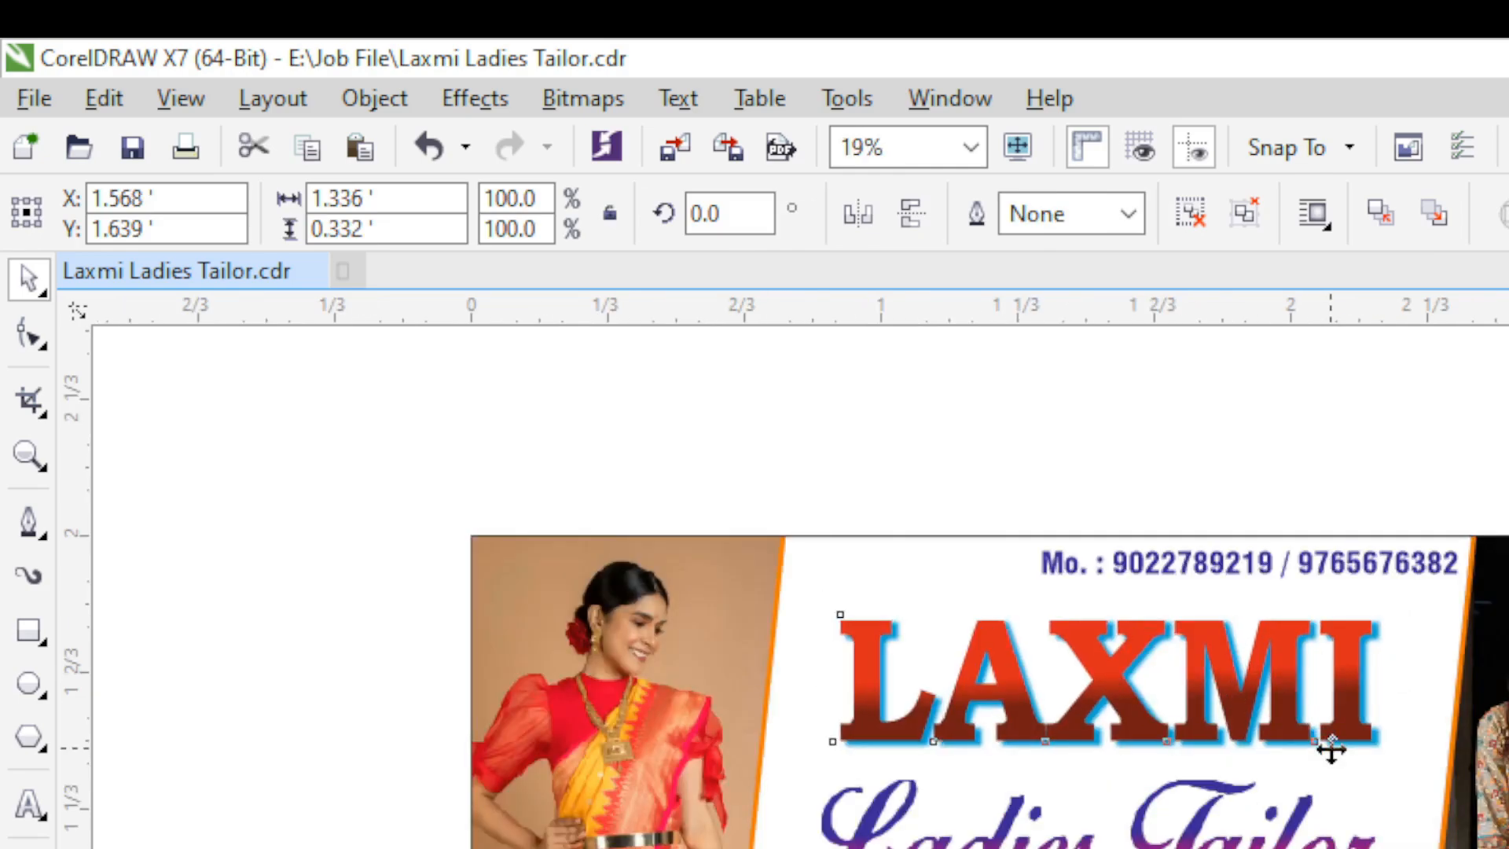
{"action": "left_click", "coordinate": [1146, 556]}
{"action": "scroll", "coordinate": [1147, 557], "scroll_direction": "up", "scroll_amount": 1}
{"action": "left_click_drag", "start_coordinate": [924, 613], "coordinate": [838, 664]}
{"action": "scroll", "coordinate": [931, 637], "scroll_direction": "down", "scroll_amount": 2}
{"action": "key", "text": "ctrl+s"}
- Set the drawing units to inches and resize the entire artwork to 35 by 23 inches
{"action": "left_click_drag", "start_coordinate": [1431, 848], "coordinate": [621, 543]}
{"action": "left_click", "coordinate": [1014, 213]}
{"action": "left_click", "coordinate": [943, 246]}
{"action": "key", "text": "ctrl+a"}
{"action": "left_click_drag", "start_coordinate": [369, 198], "coordinate": [6, 206]}
{"action": "type", "text": "35"}
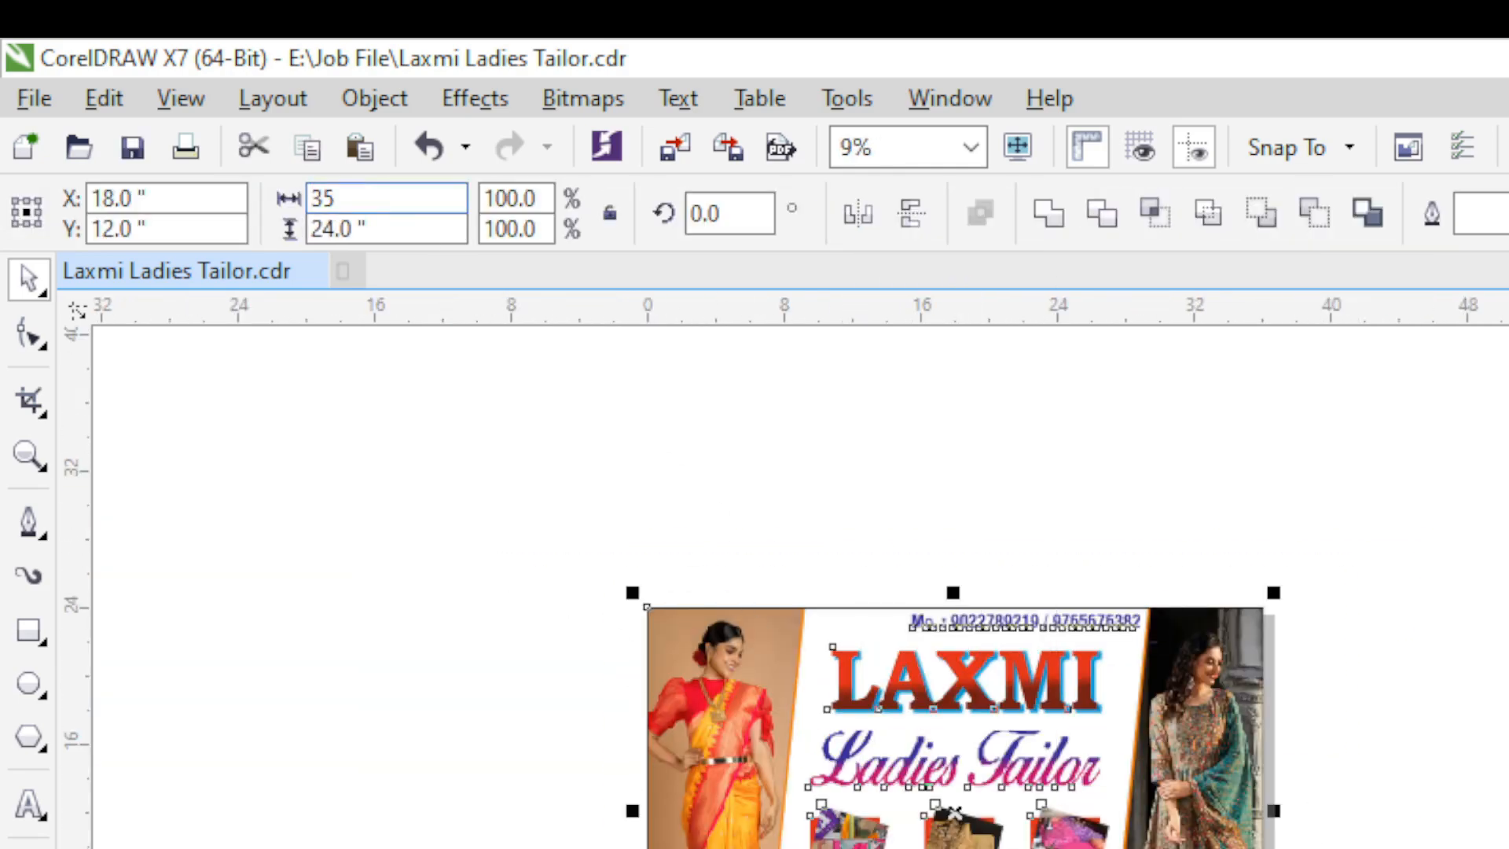
{"action": "key", "text": "Tab"}
{"action": "type", "text": "23"}
{"action": "key", "text": "Return"}
{"action": "key", "text": "Escape"}
- Add a page-sized 36 by 24 inch rectangle behind the artwork and fill it dark blue as a border
{"action": "double_click", "coordinate": [28, 630]}
{"action": "scroll", "coordinate": [1271, 600], "scroll_direction": "up", "scroll_amount": 1}
{"action": "left_click", "coordinate": [1255, 616]}
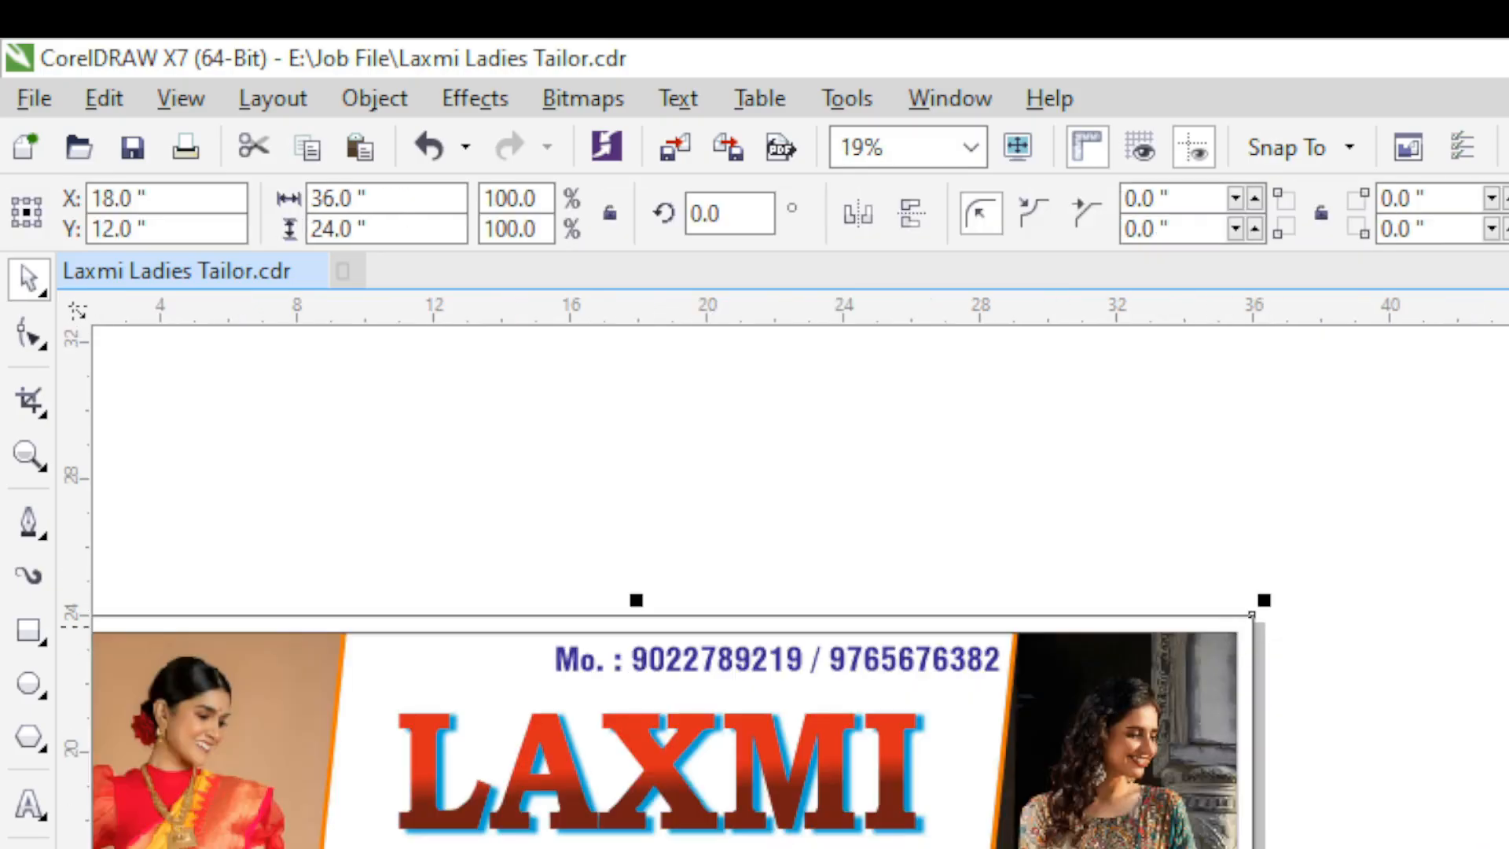
{"action": "left_click", "coordinate": [1465, 688]}
{"action": "scroll", "coordinate": [1465, 688], "scroll_direction": "left", "scroll_amount": 2}
{"action": "left_click", "coordinate": [1039, 666]}
{"action": "left_click", "coordinate": [665, 668]}
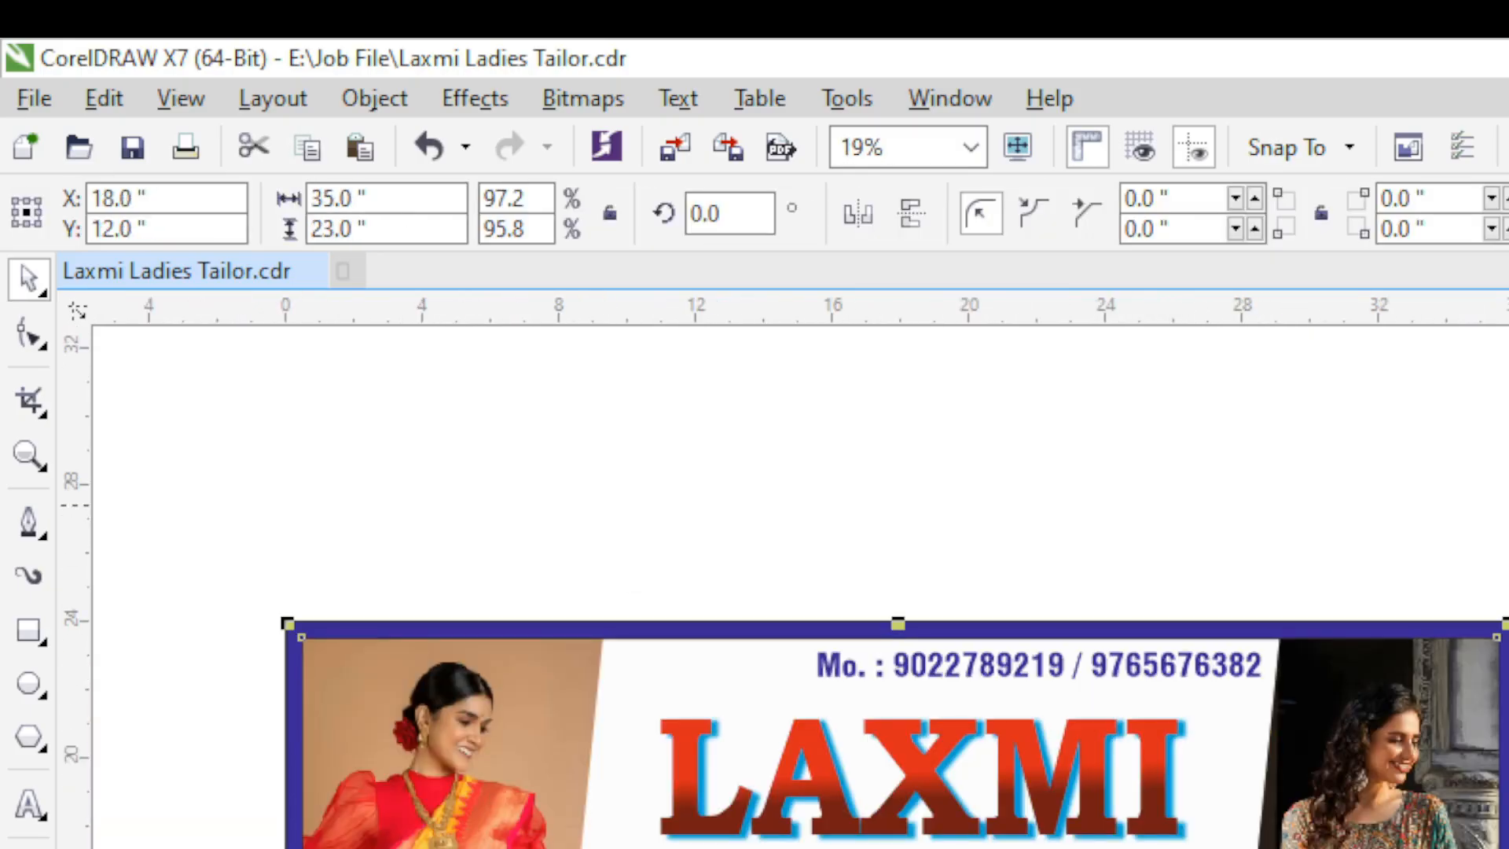
- Remove the outline of the 35 by 23 inch background rectangle and check the finished border around the banner
{"action": "right_click", "coordinate": [1508, 495]}
{"action": "key", "text": "Escape"}
{"action": "scroll", "coordinate": [1475, 661], "scroll_direction": "up", "scroll_amount": 1}
{"action": "scroll", "coordinate": [1167, 632], "scroll_direction": "down", "scroll_amount": 2}
{"action": "scroll", "coordinate": [1116, 778], "scroll_direction": "up", "scroll_amount": 1}
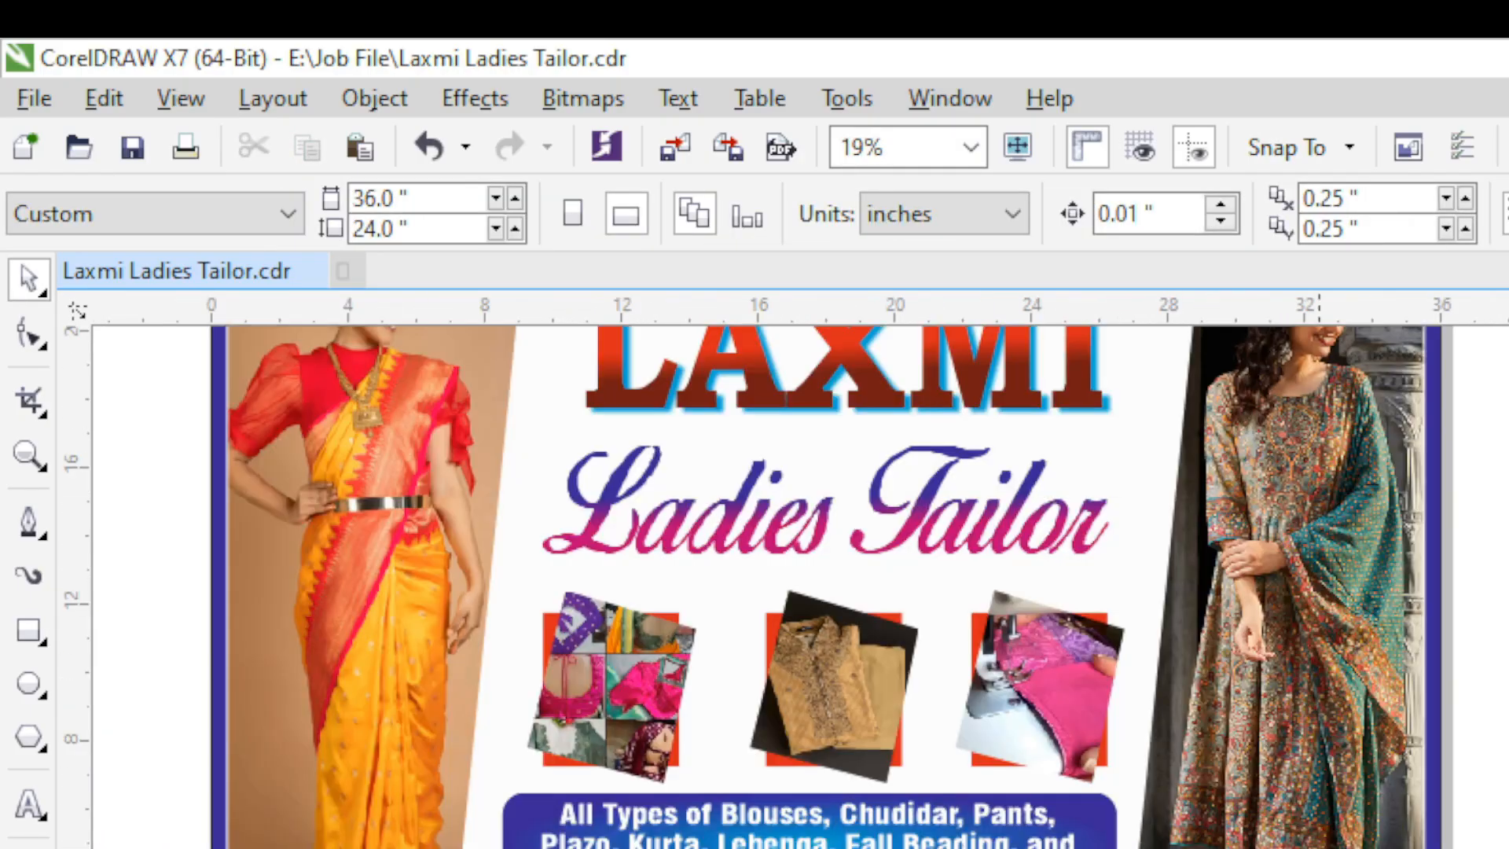